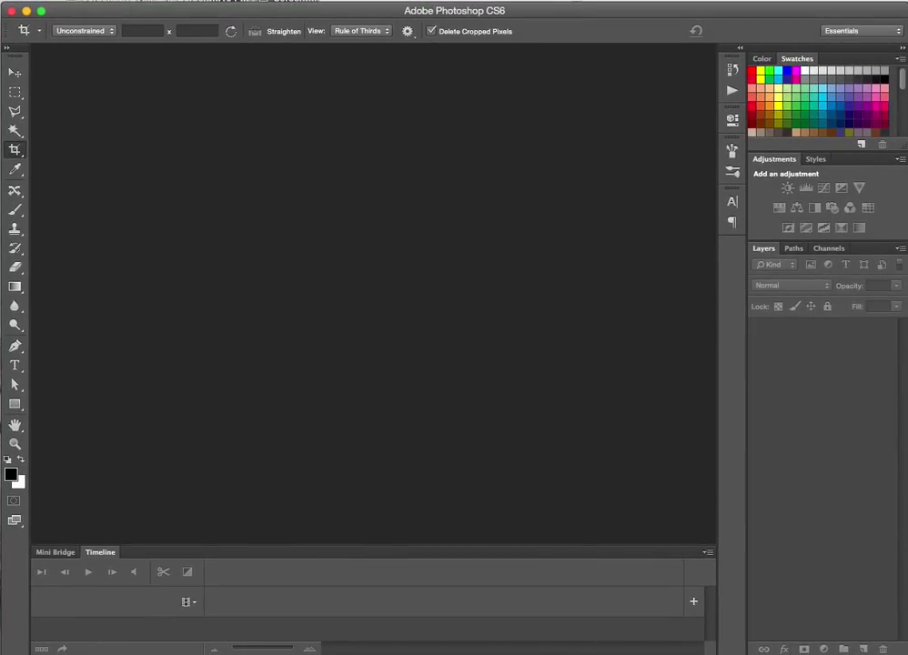
Start File > Scripts > Load Files into Stack with the Use source set to Folder.
click(109, 0)
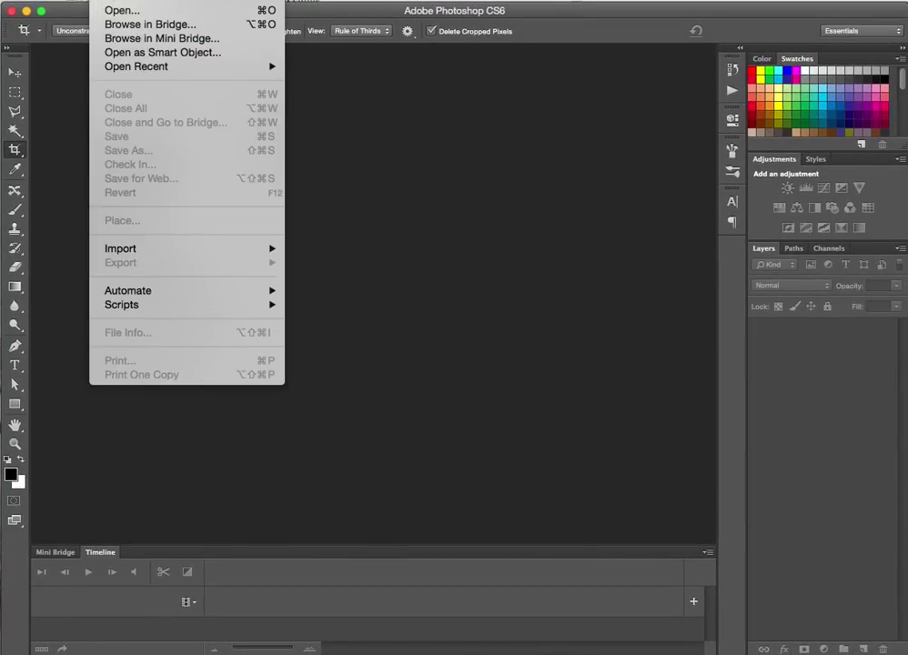
mouse_move(134, 291)
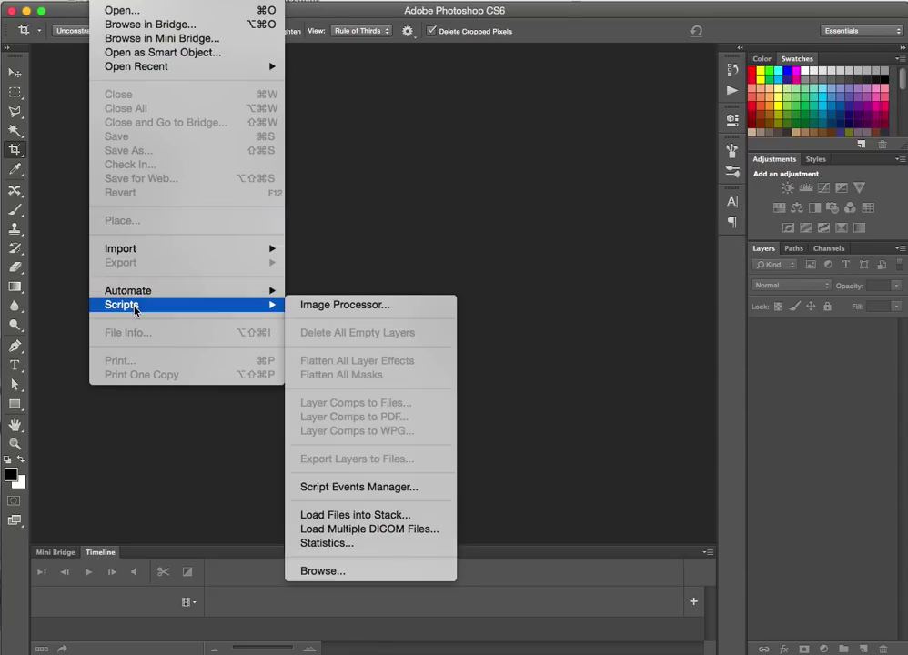
click(355, 516)
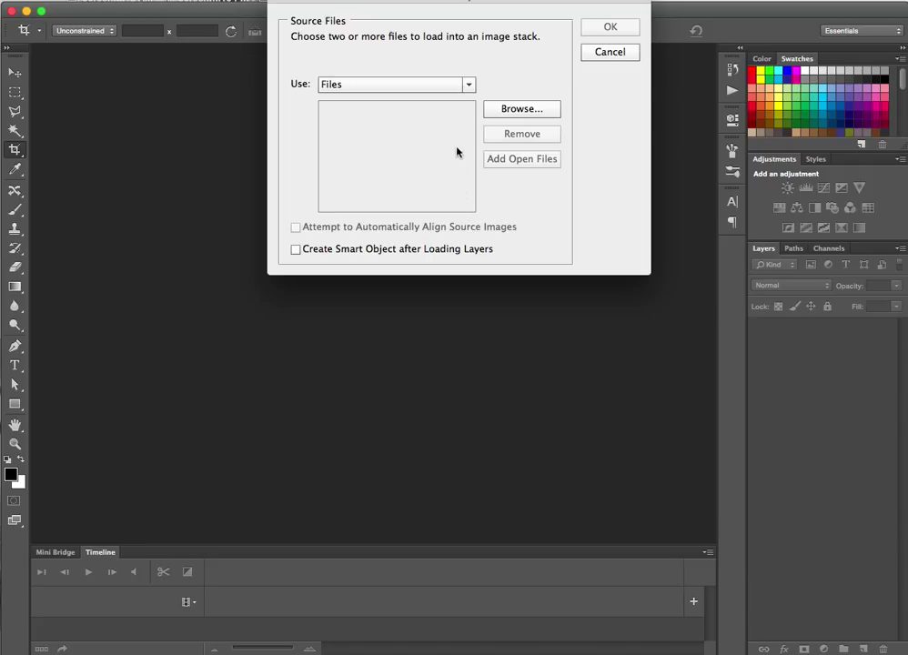
click(448, 86)
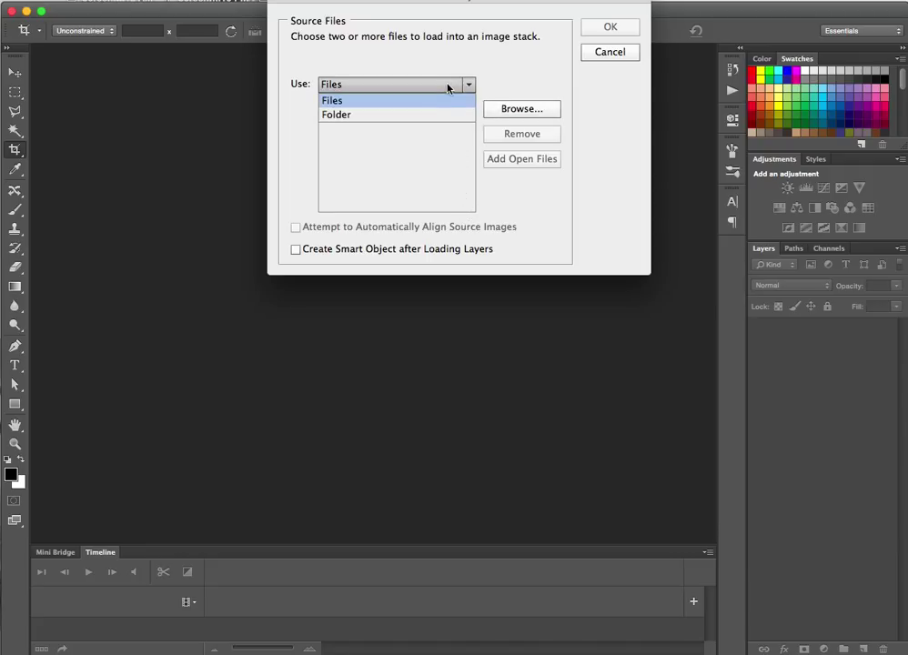
click(330, 118)
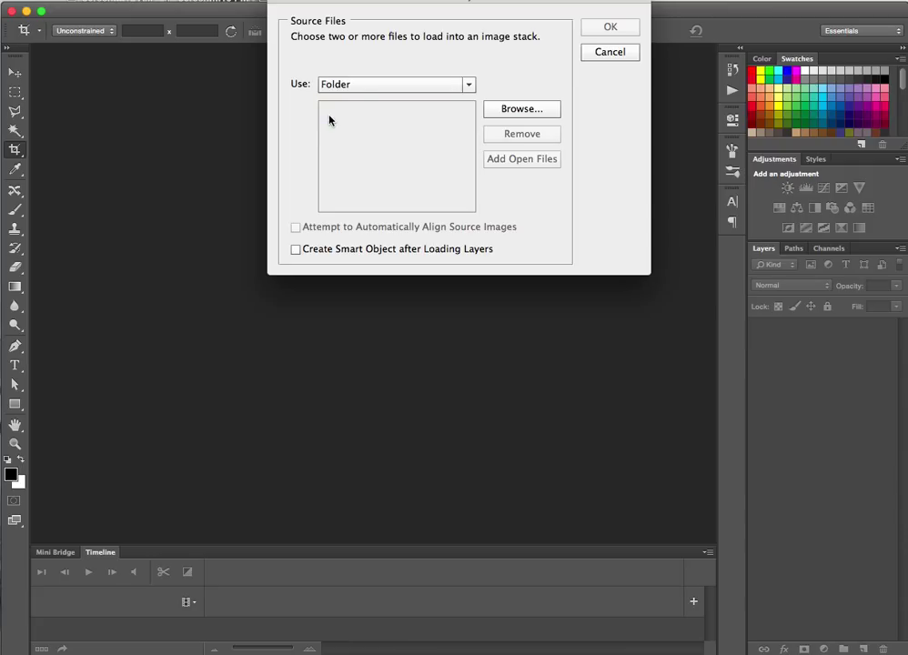
Choose the DS106 > Animated GIFs > 'rolling on the log' folder as the stack source.
click(504, 111)
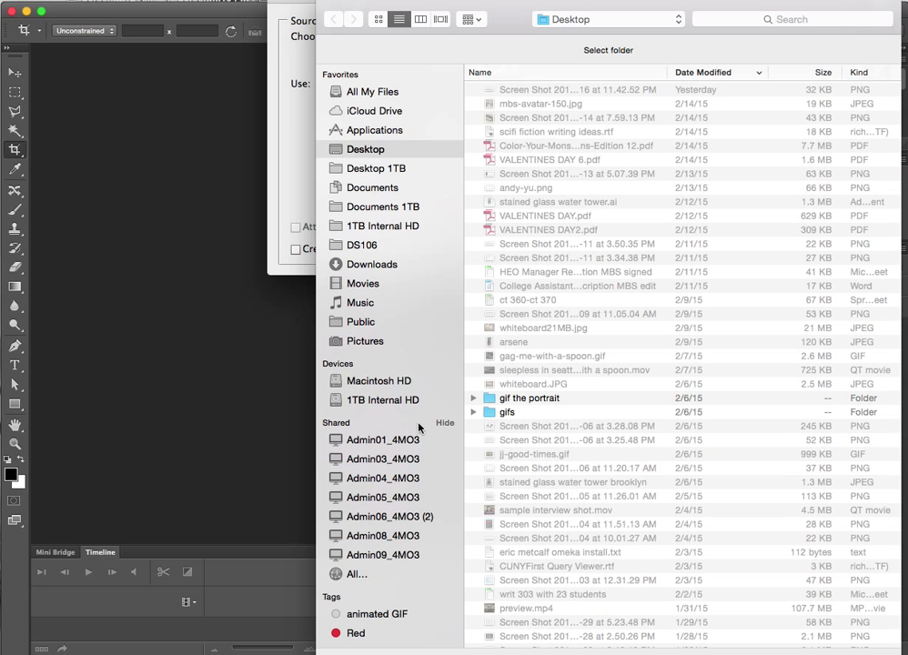
click(362, 245)
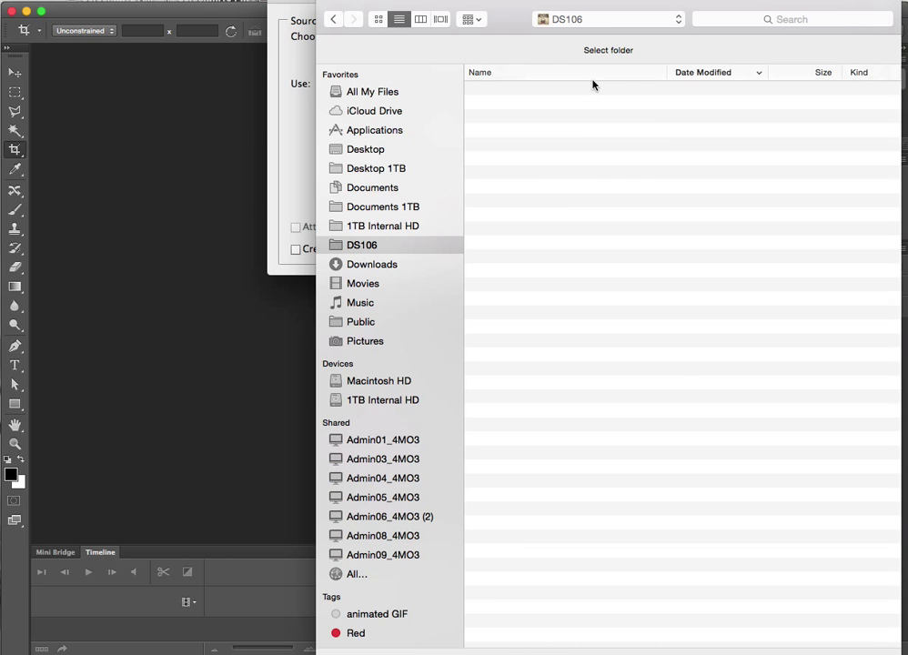
double_click(547, 91)
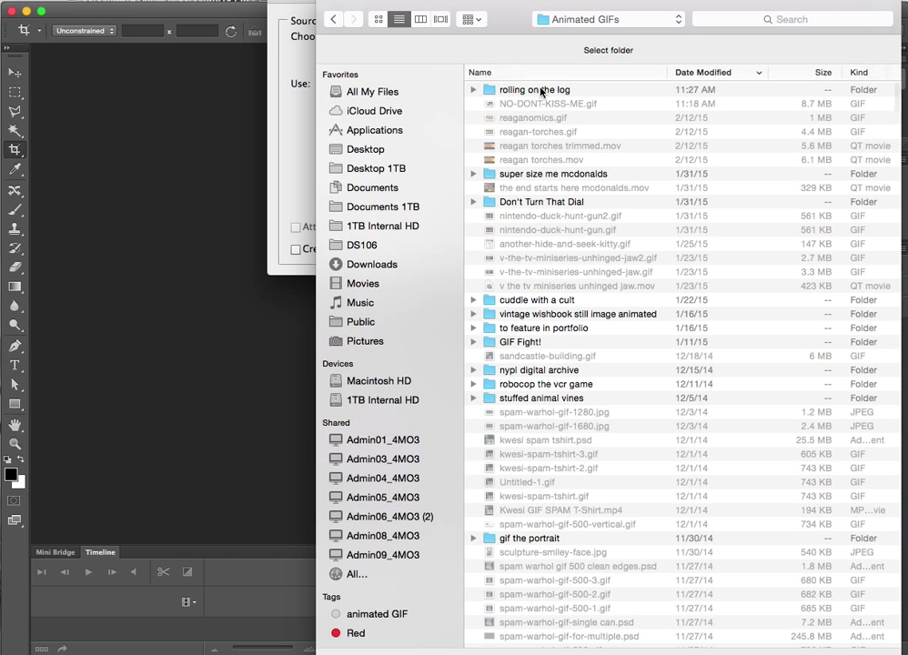
click(543, 91)
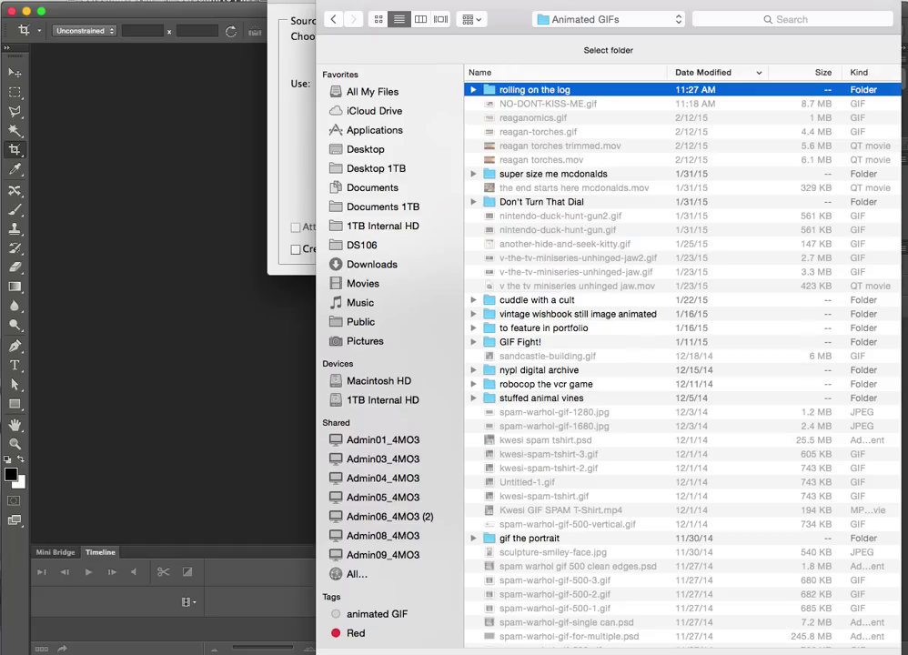
key(Return)
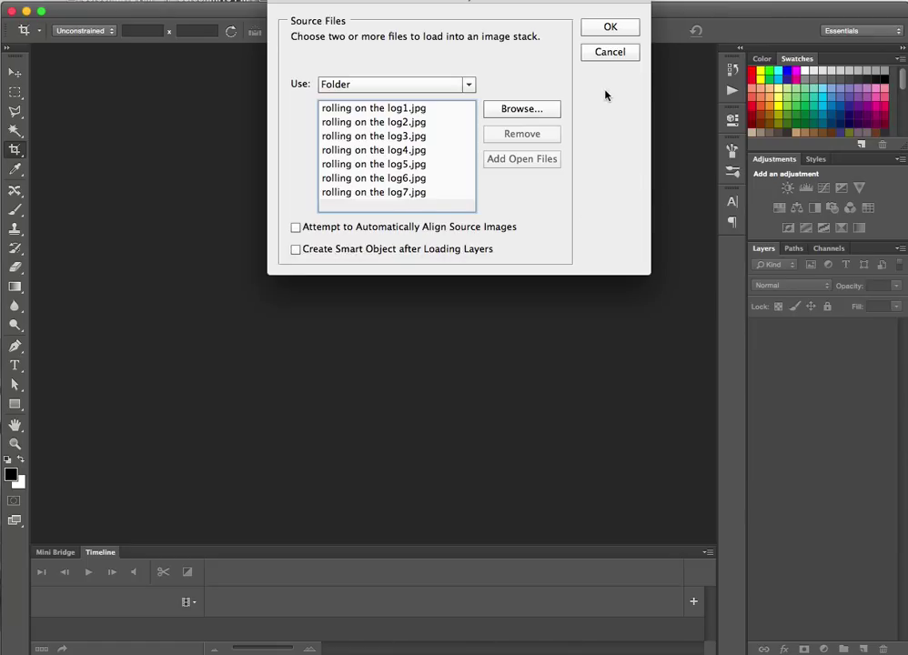
Confirm Load Layers to stack rolling on the log1–7.jpg as layers in Untitled1.
click(609, 29)
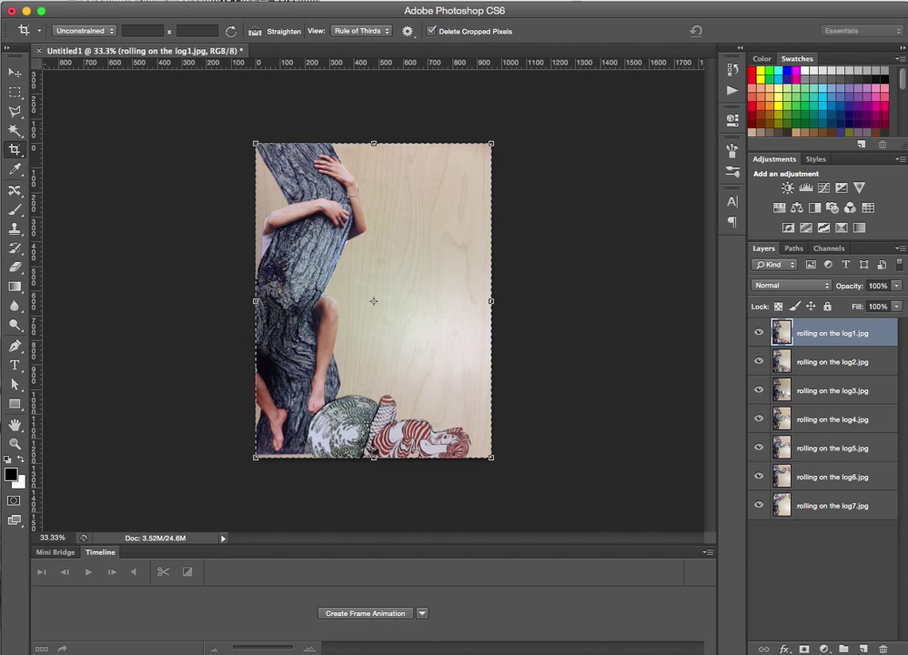
Apply Image > Image Rotation > 90° CCW to the log document.
click(95, 0)
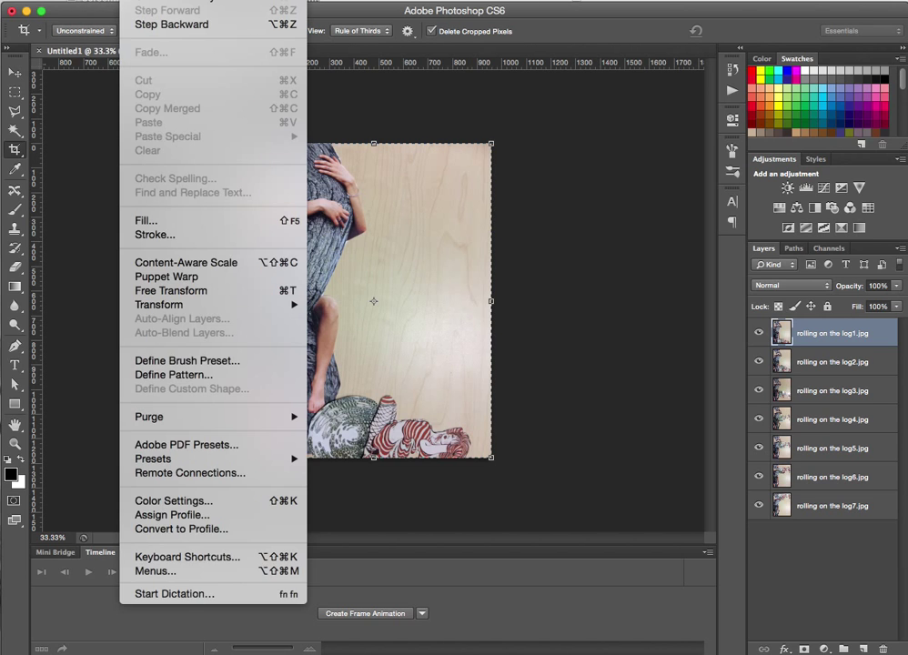
mouse_move(168, 0)
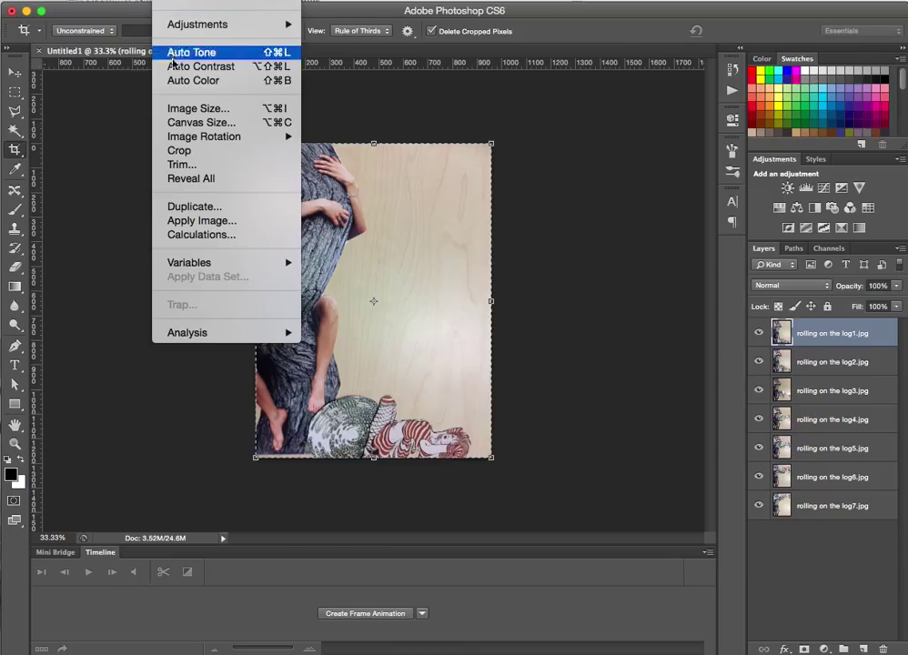
mouse_move(212, 138)
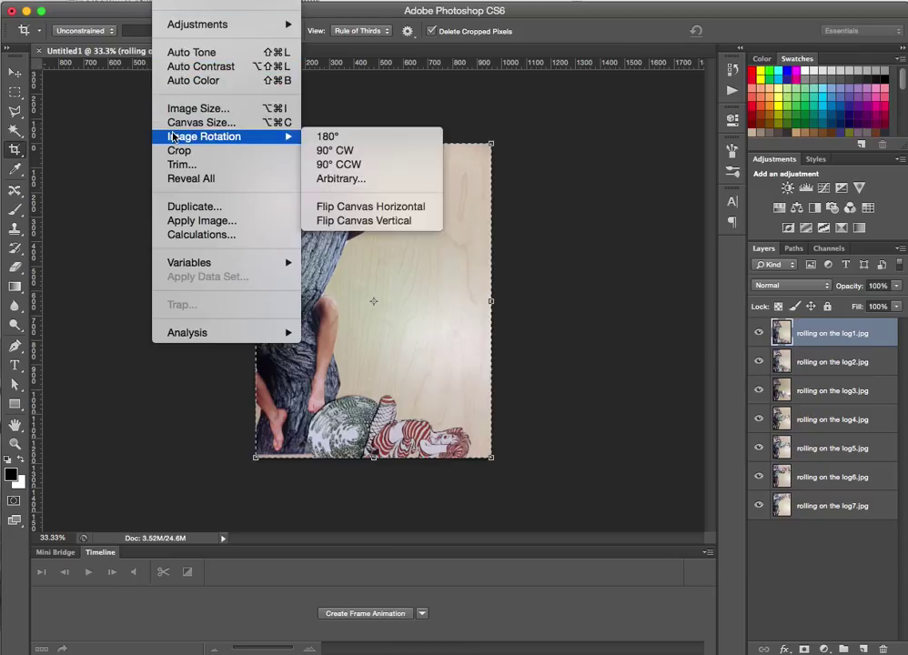
click(339, 165)
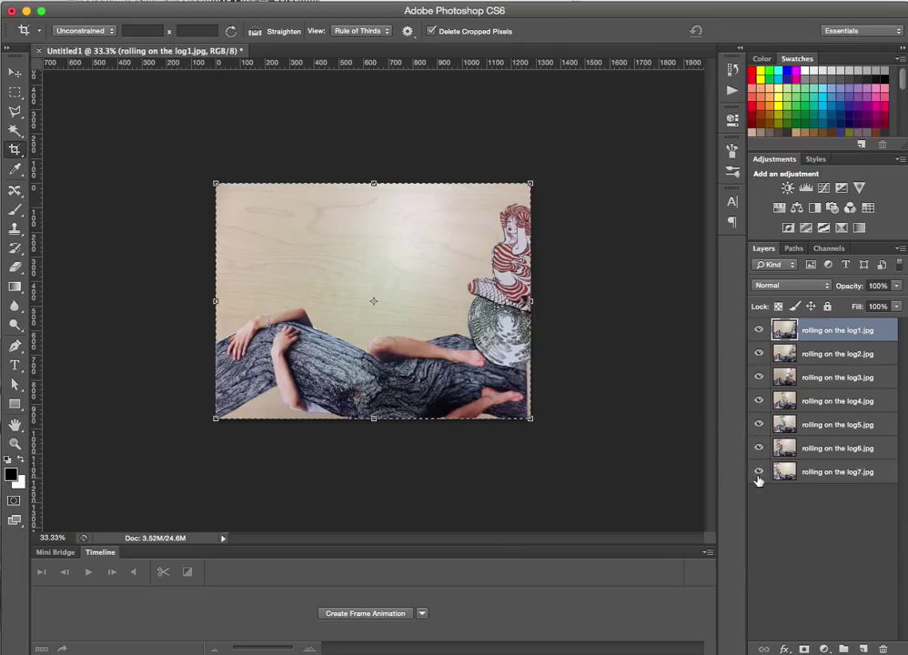
click(759, 331)
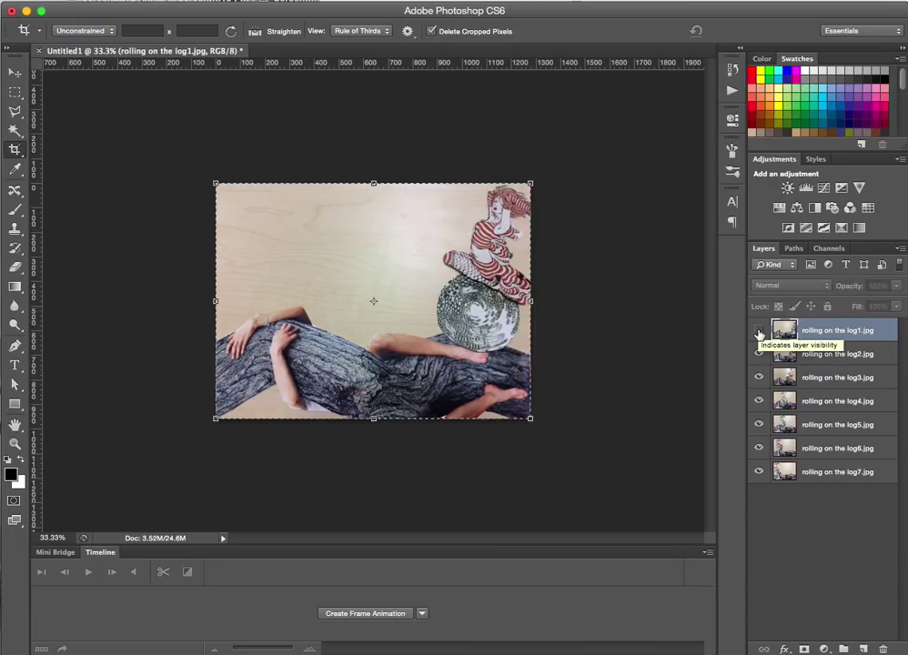
click(759, 354)
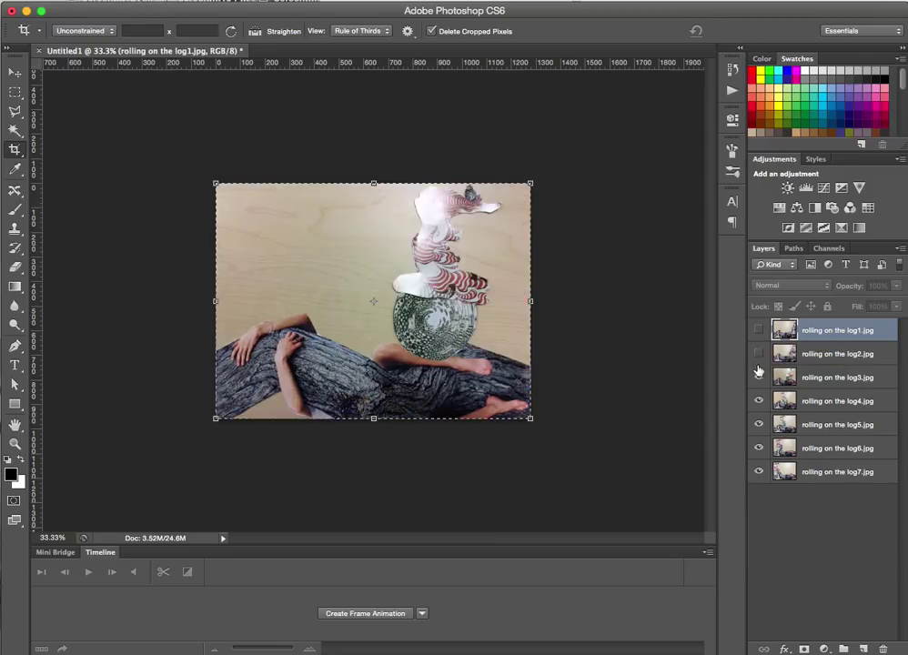
click(759, 376)
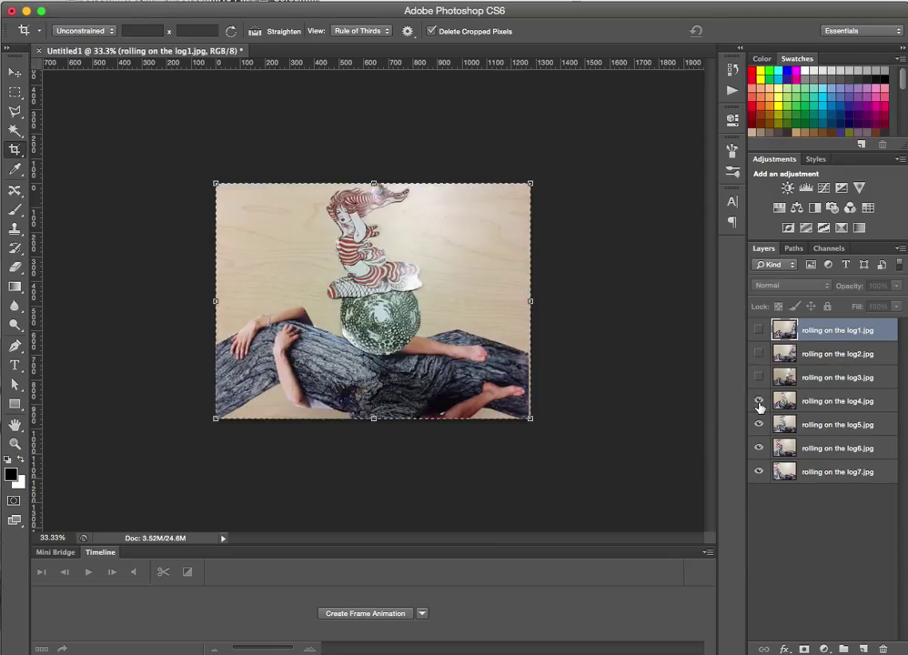
click(758, 402)
click(759, 425)
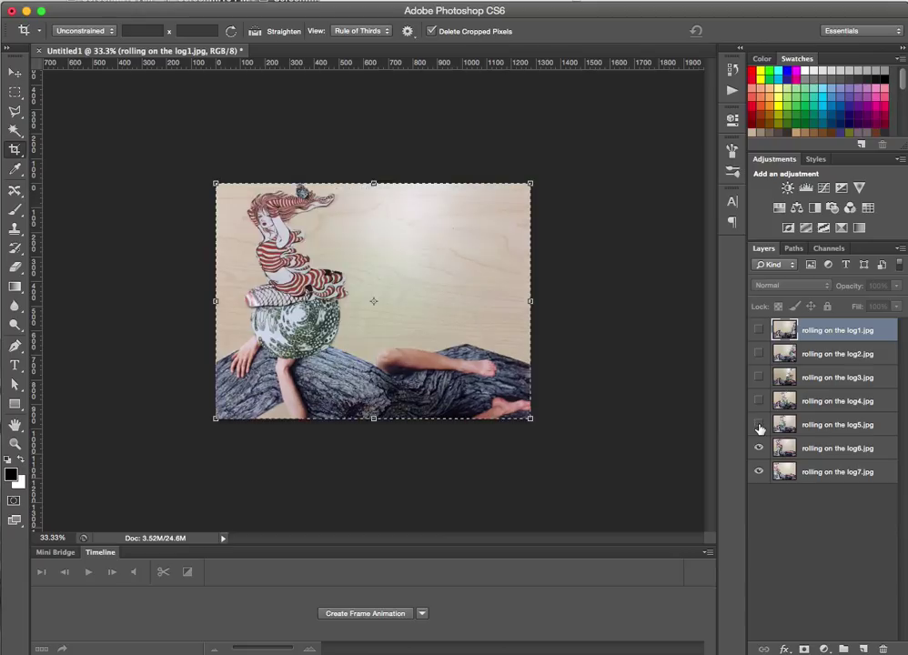
click(759, 447)
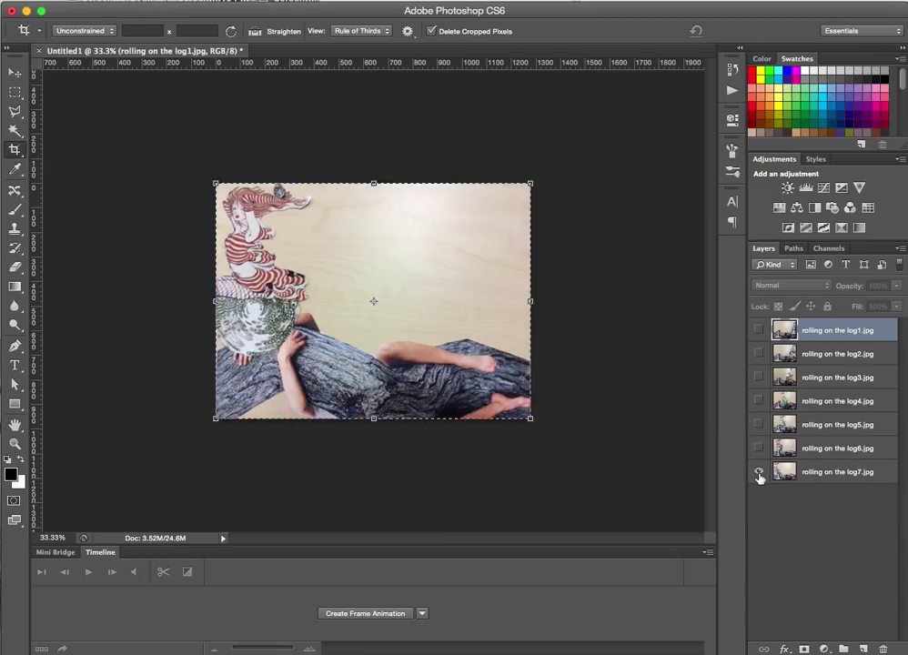
click(758, 471)
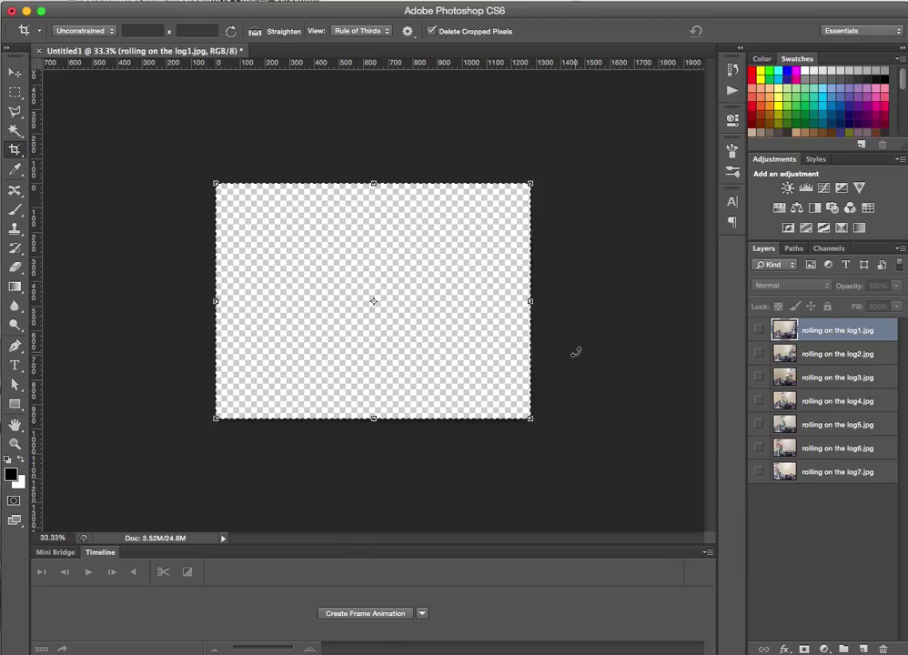
click(759, 472)
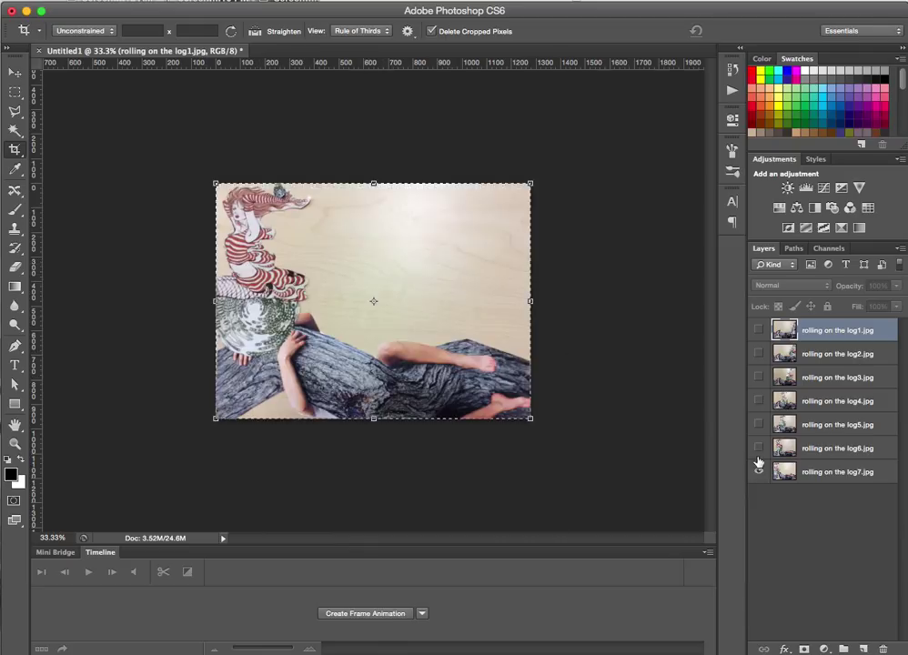
click(759, 448)
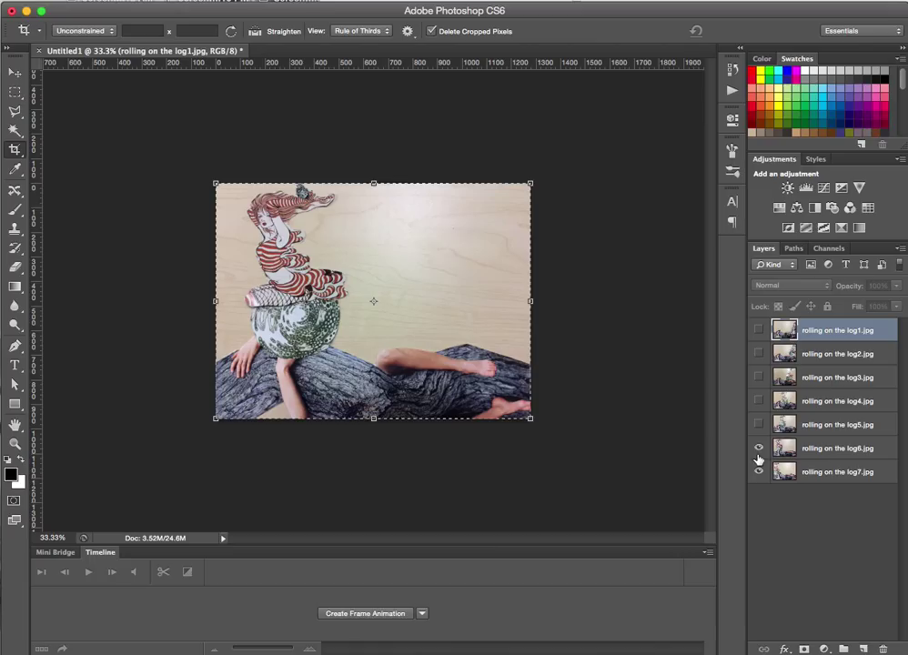
click(759, 400)
click(759, 377)
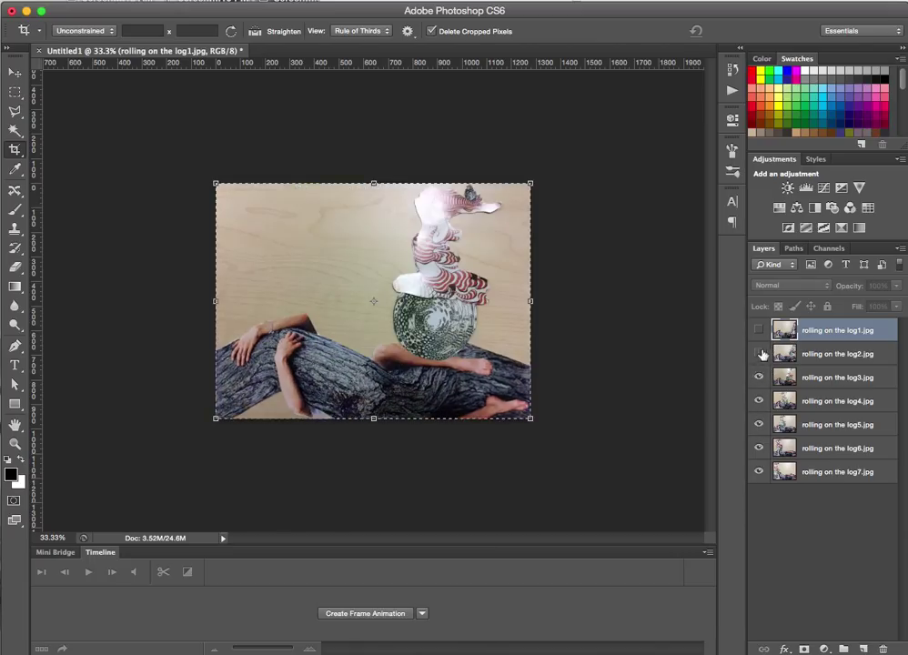
click(759, 353)
click(759, 330)
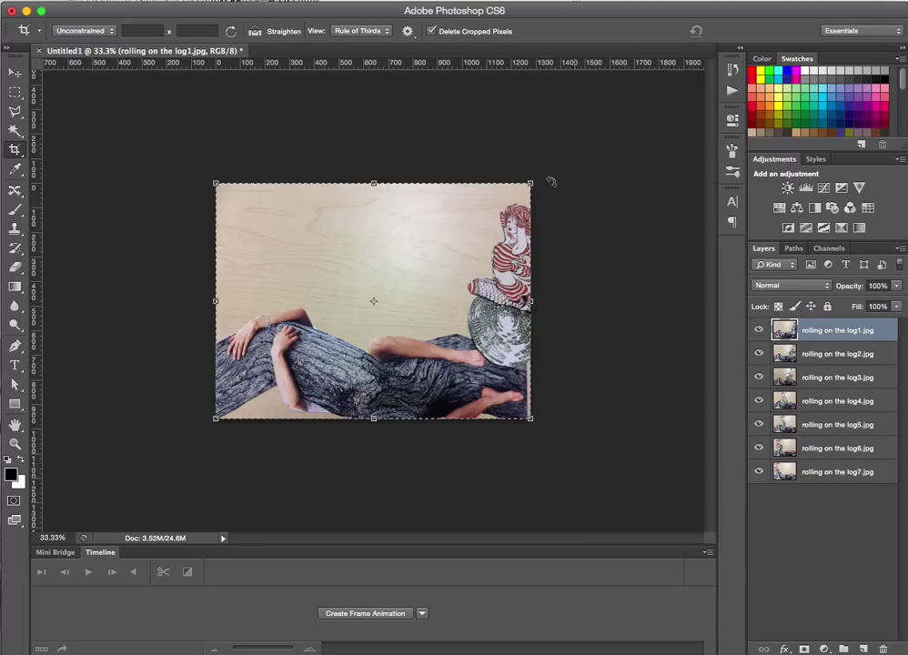
Create a frame animation in the Timeline panel, starting with one 0-second frame.
click(405, 0)
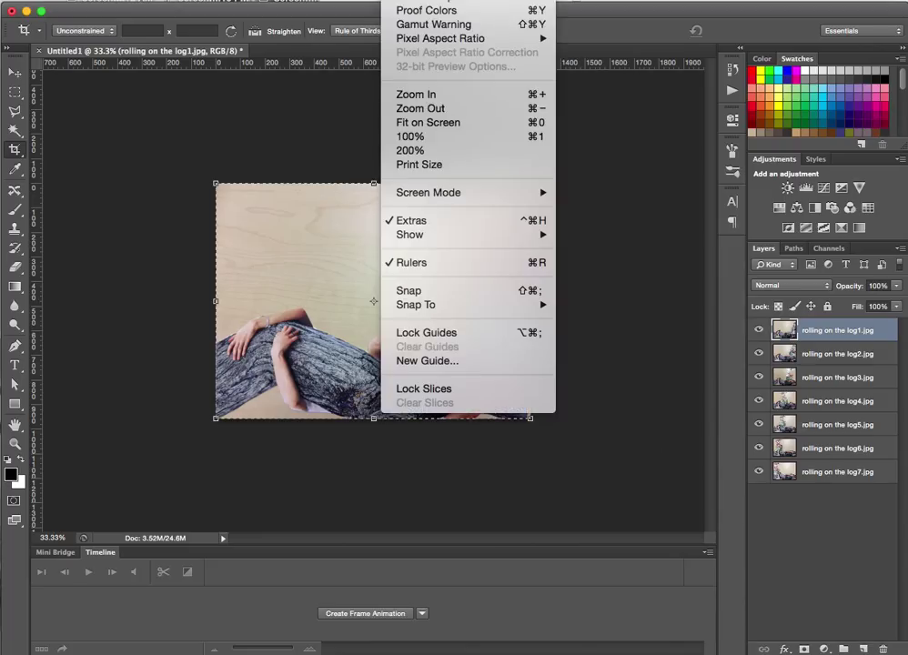
mouse_move(438, 0)
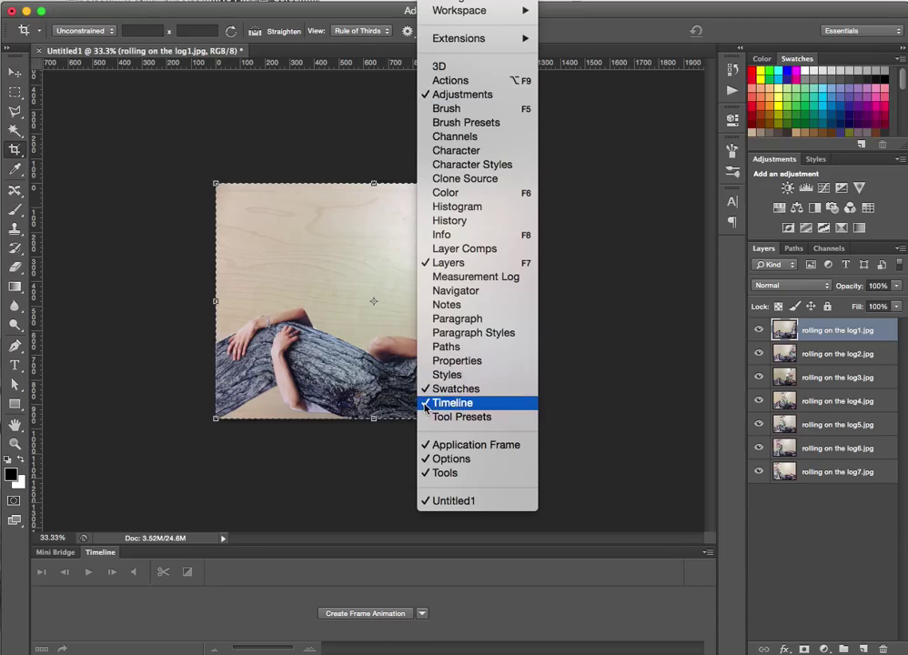
click(209, 604)
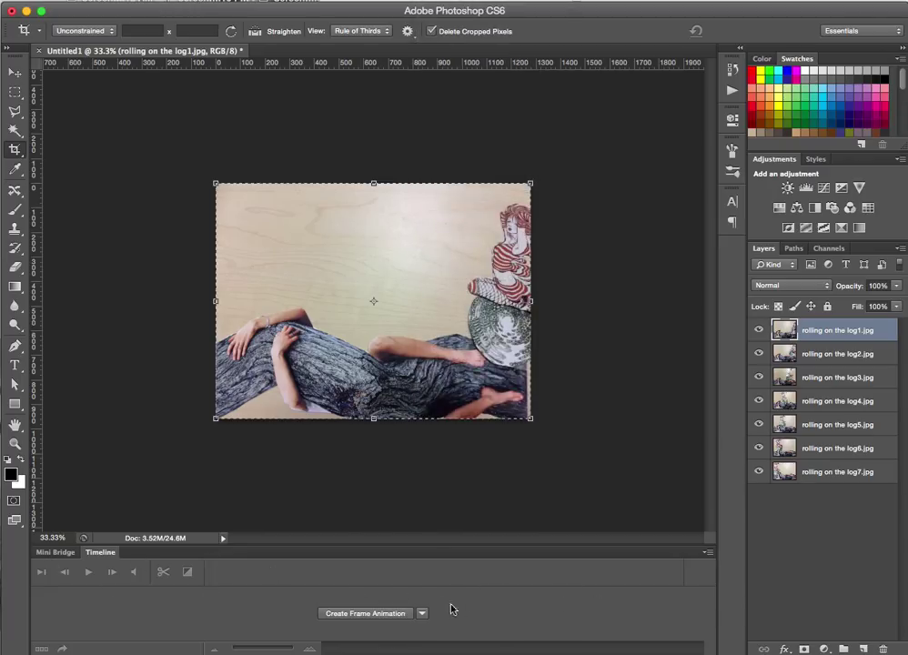
click(370, 617)
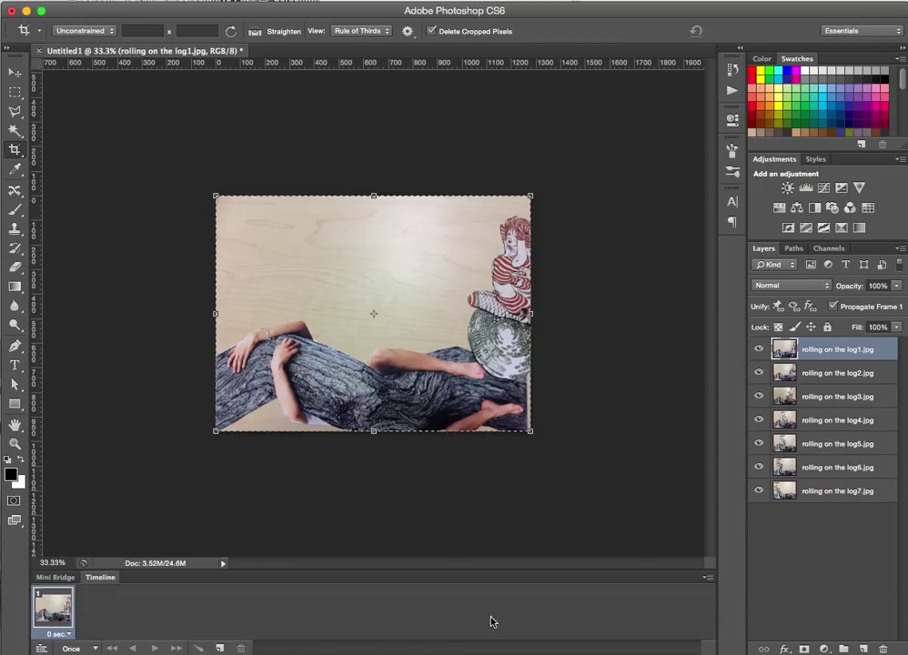
Make seven frames from the log layers, play them, and select all frames.
click(708, 578)
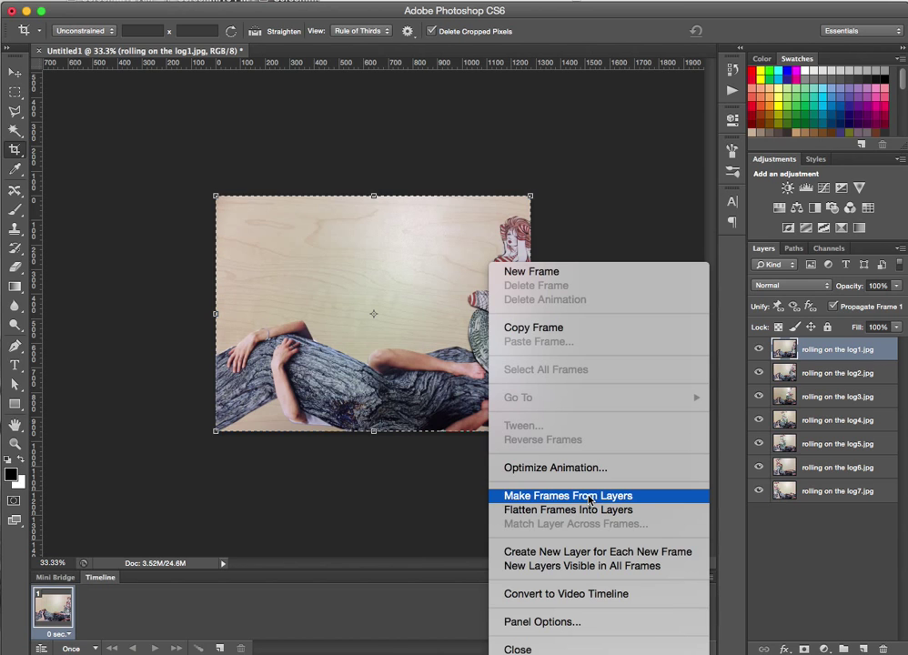
click(788, 544)
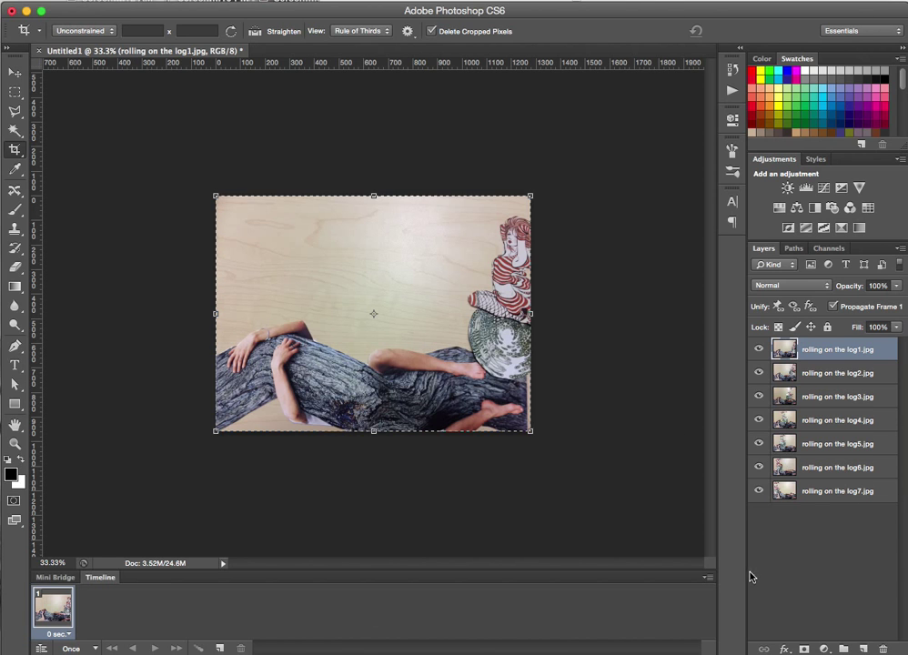
click(707, 577)
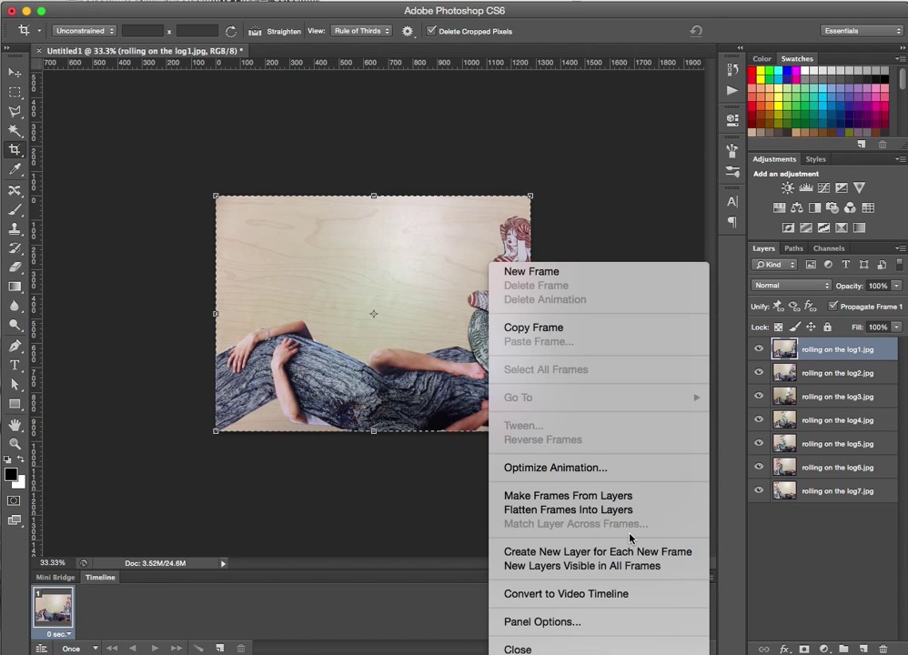
click(524, 497)
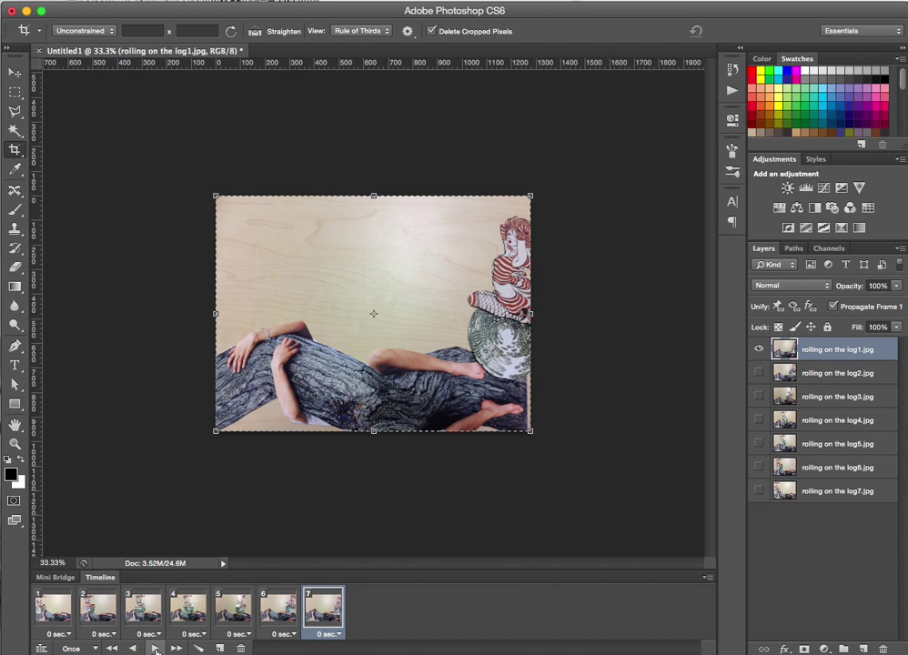
click(155, 649)
shift+click(53, 616)
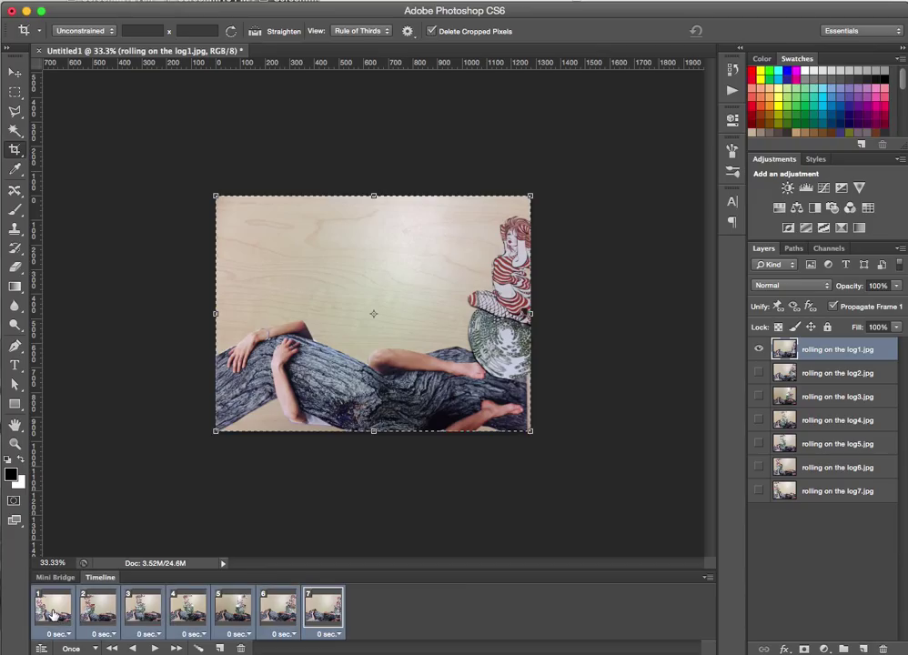
Reverse the frame order, play it back, and reselect all seven frames.
click(707, 576)
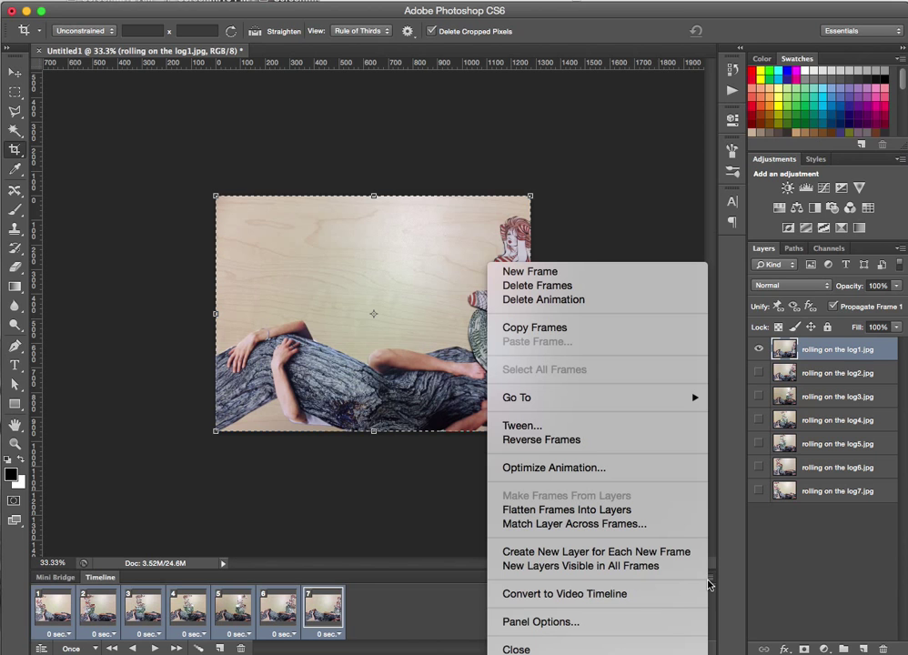
click(572, 440)
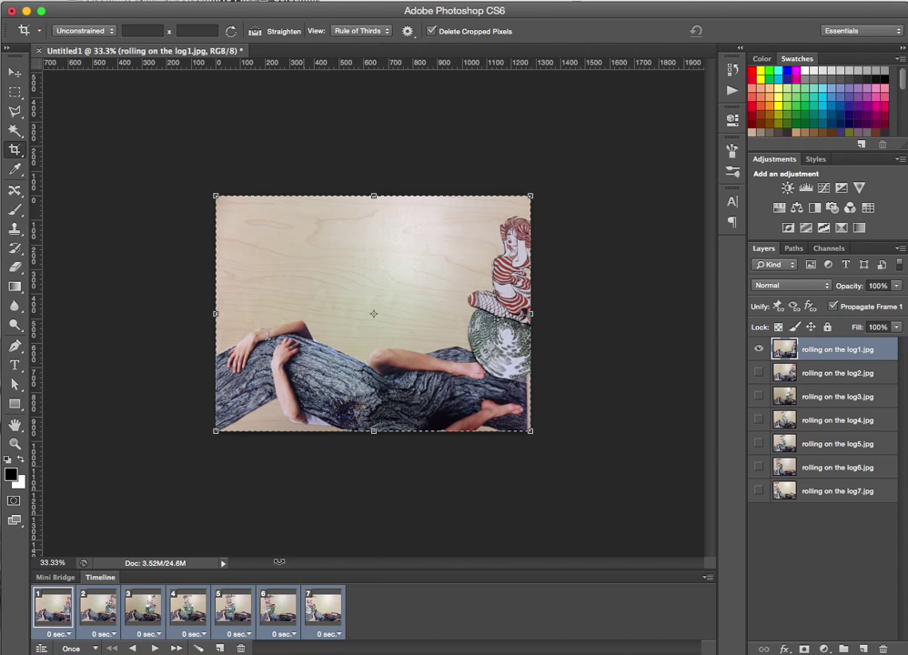
click(156, 646)
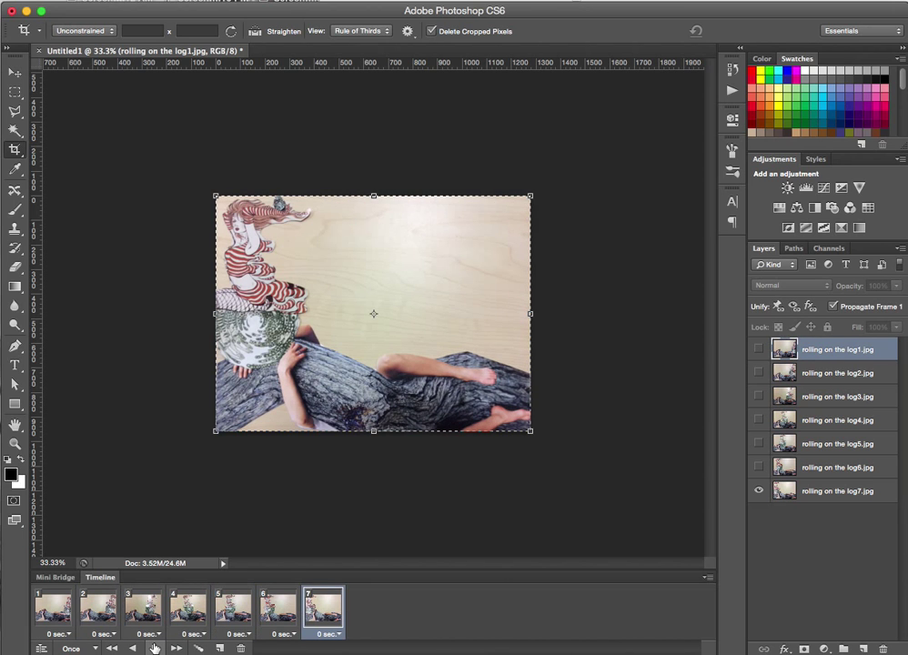
click(53, 607)
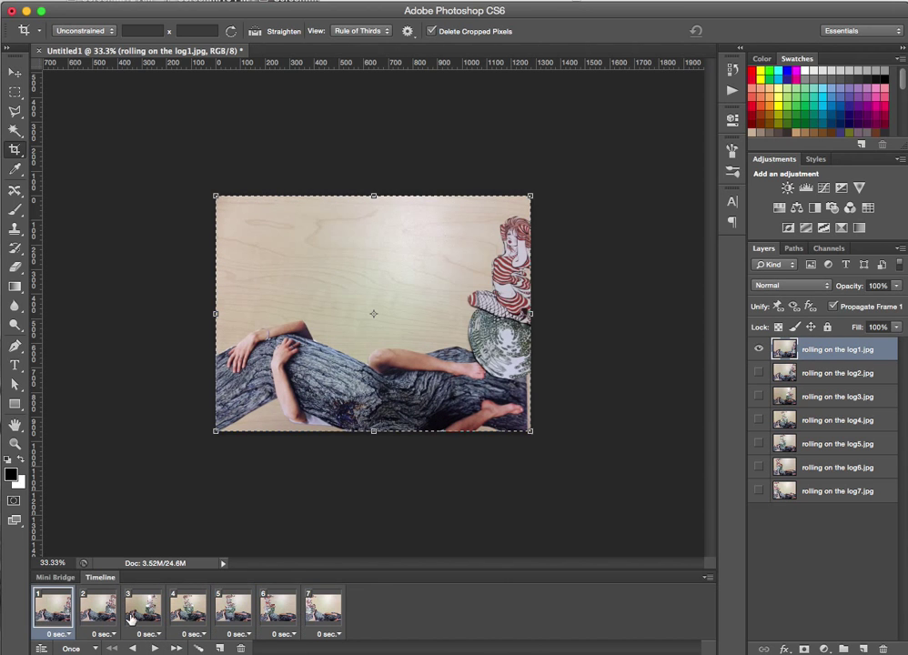
shift+click(330, 615)
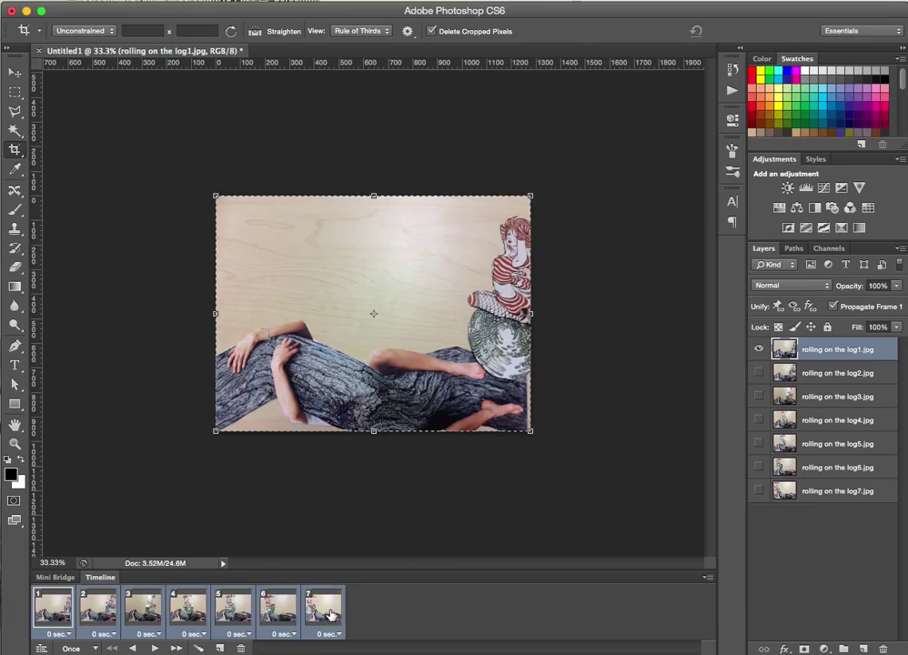
Try a custom 0.06-second delay on all frames and preview the speed.
click(70, 634)
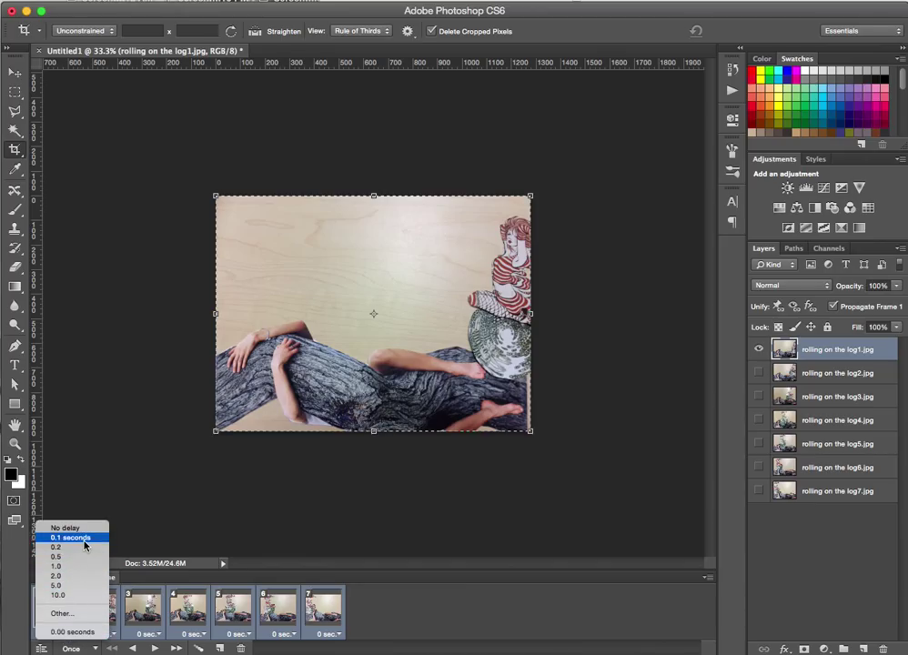
click(61, 617)
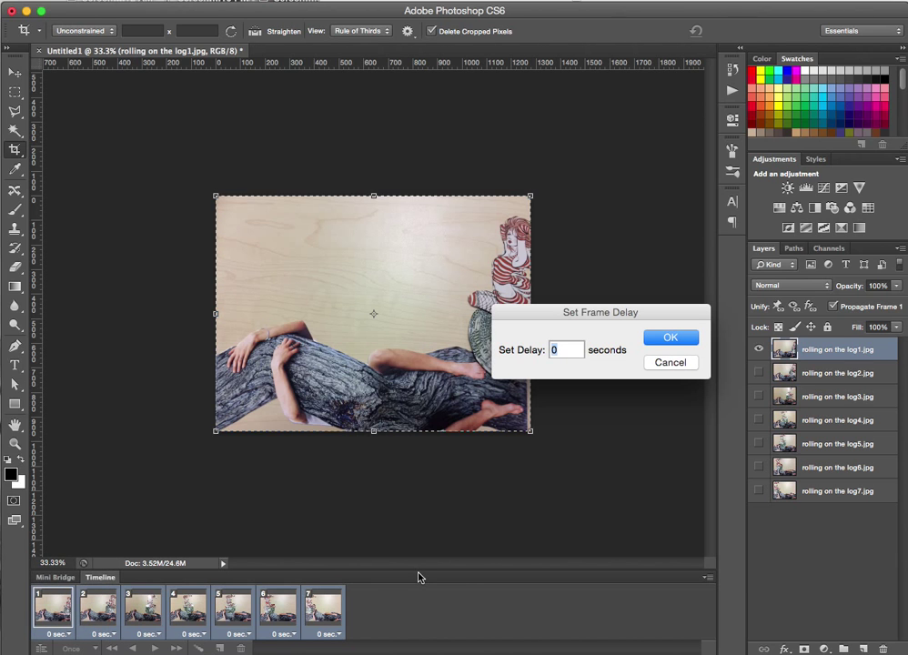
text(.06)
key(Return)
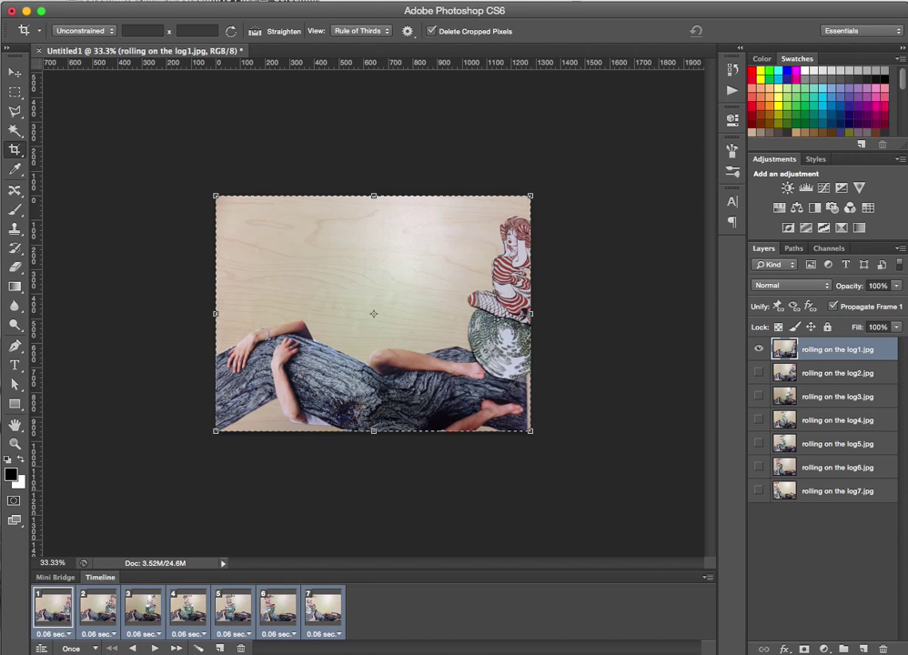
key(space)
Change every frame's delay to 0.1 seconds and play the animation.
click(57, 634)
click(61, 536)
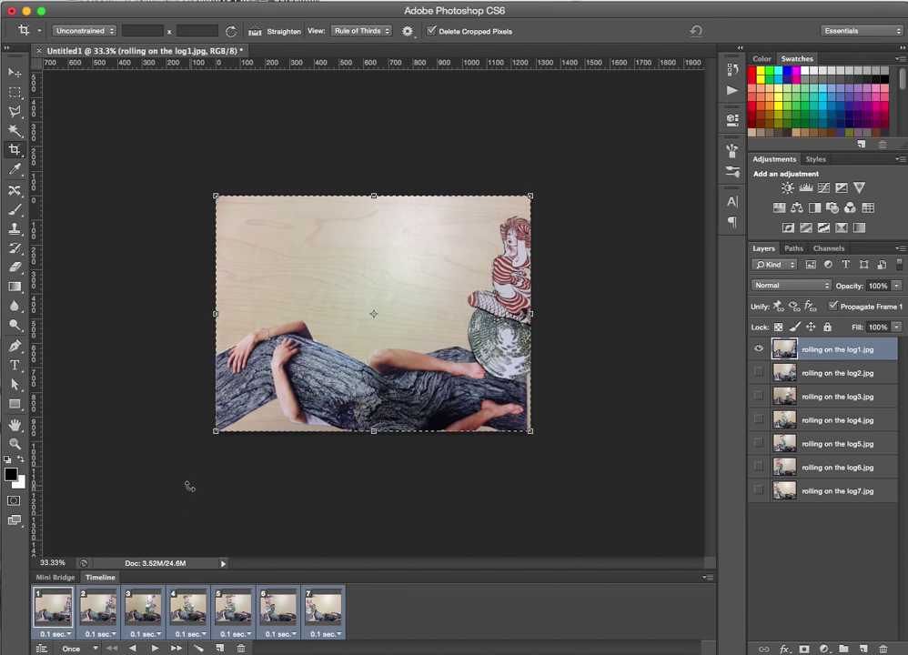
key(space)
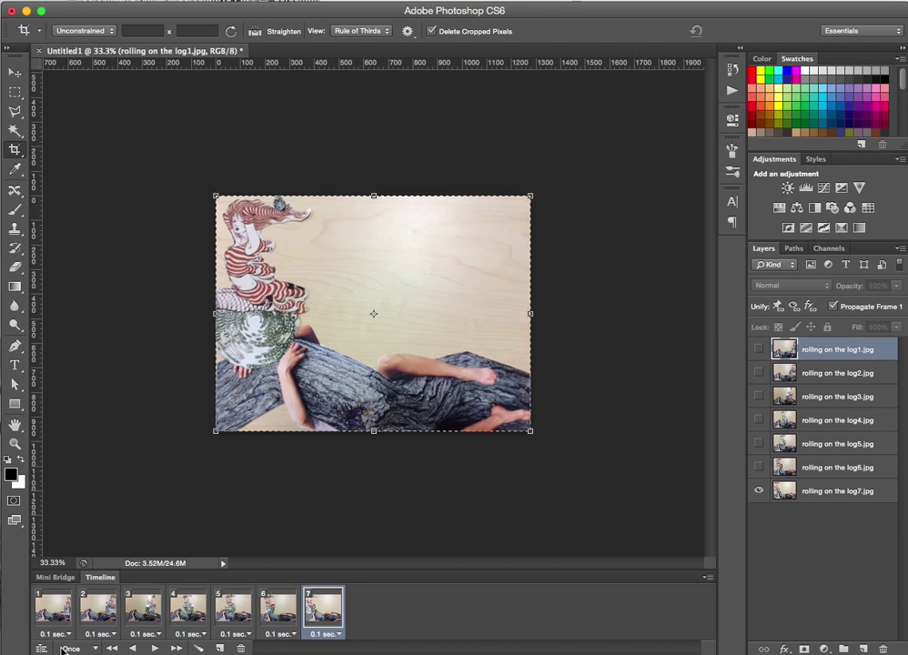
Set looping from Once to Forever, then play and stop the preview.
click(95, 650)
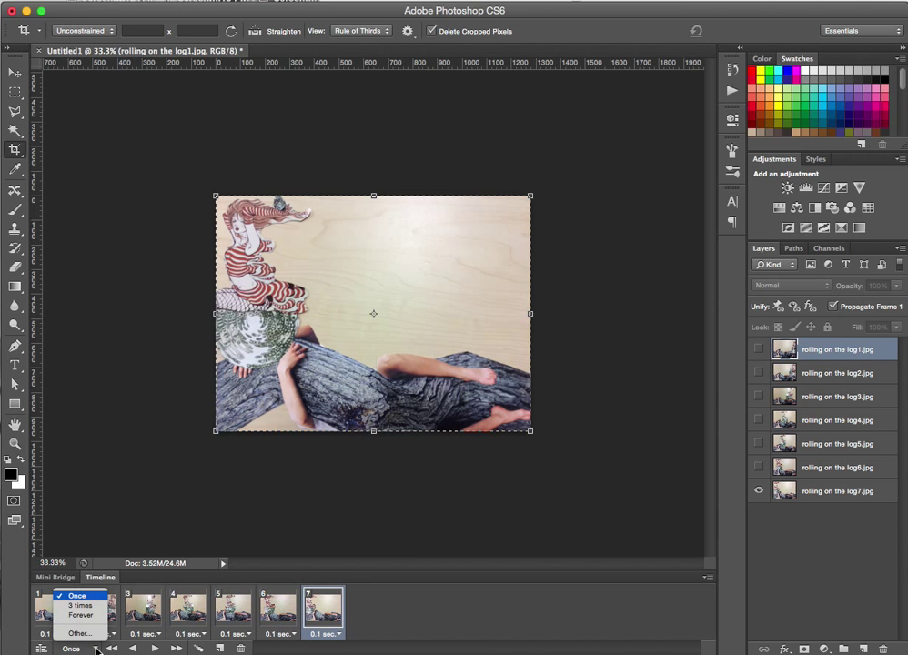
click(64, 616)
key(space)
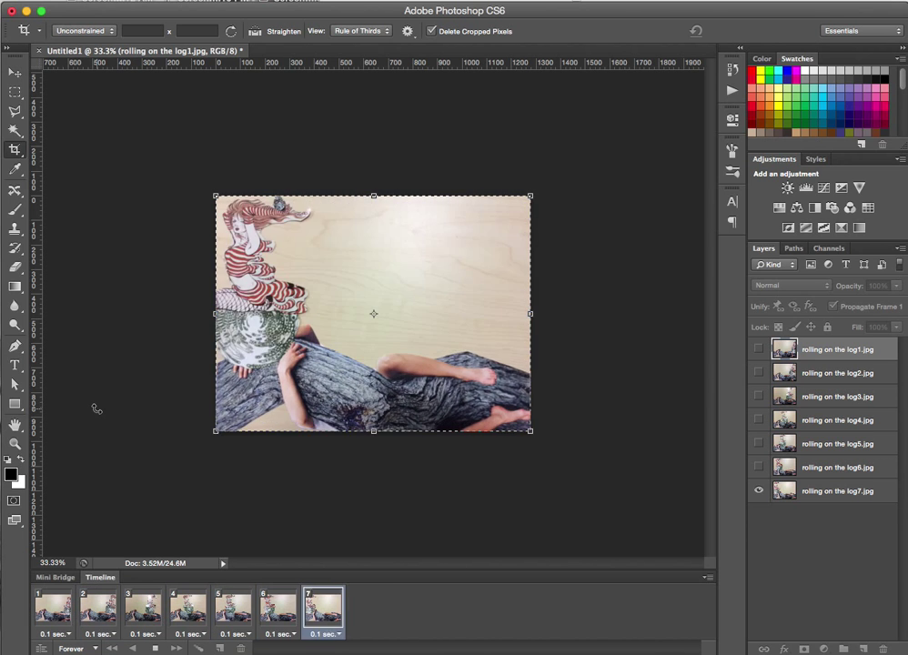
key(space)
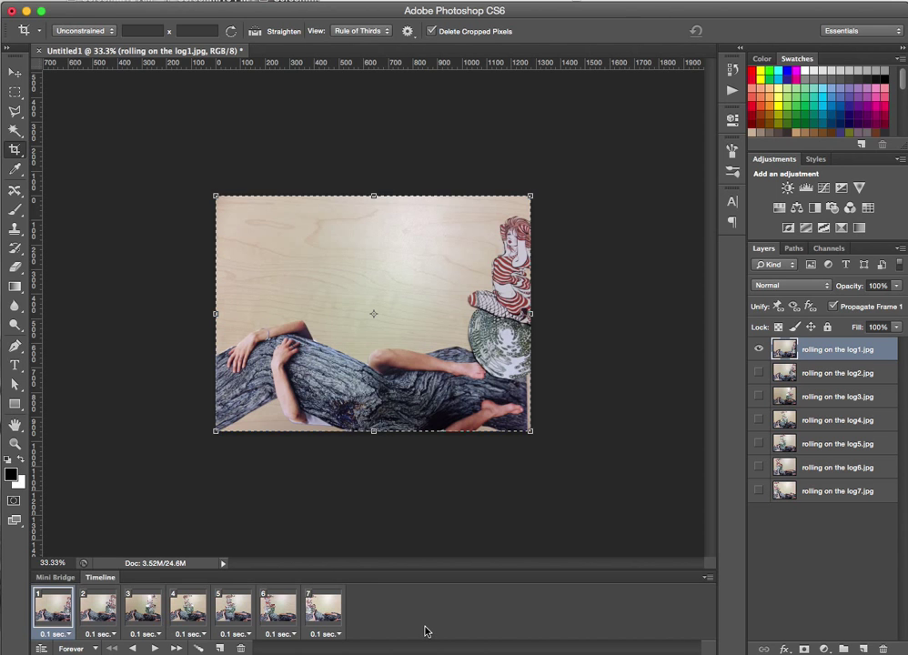
Select frames 2 through 6 and copy them.
click(275, 610)
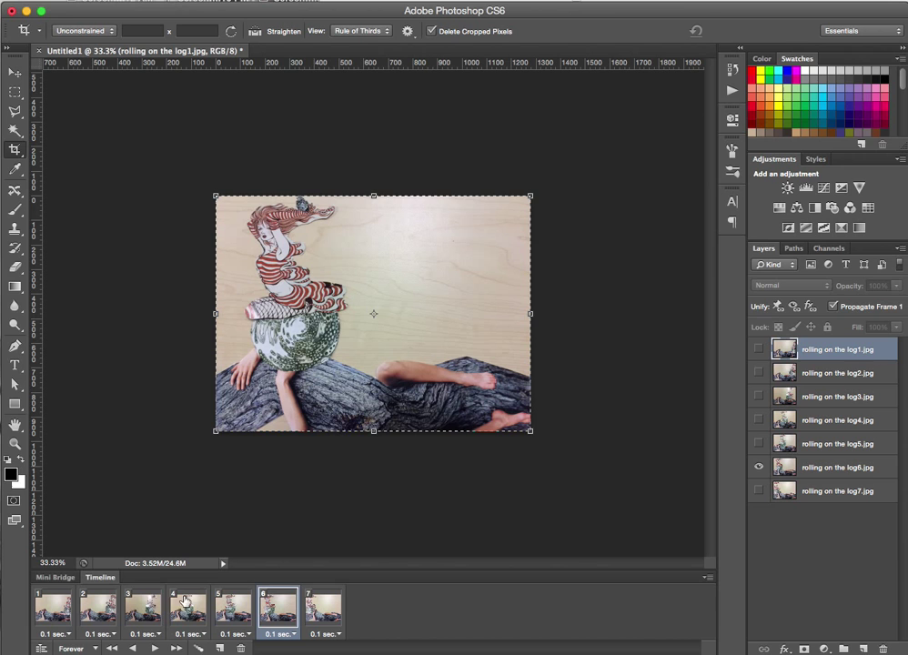
shift+click(91, 614)
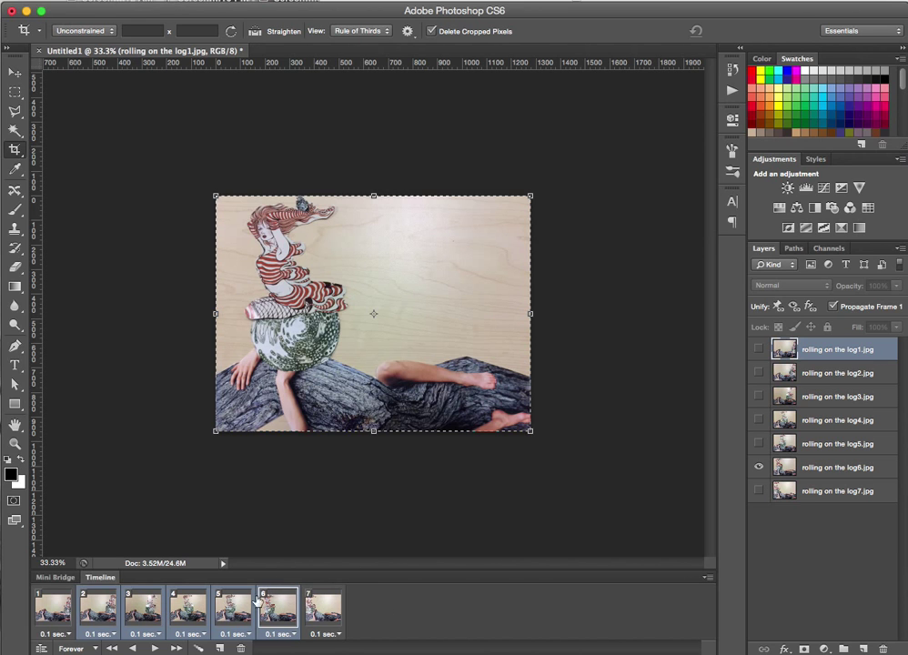
click(708, 577)
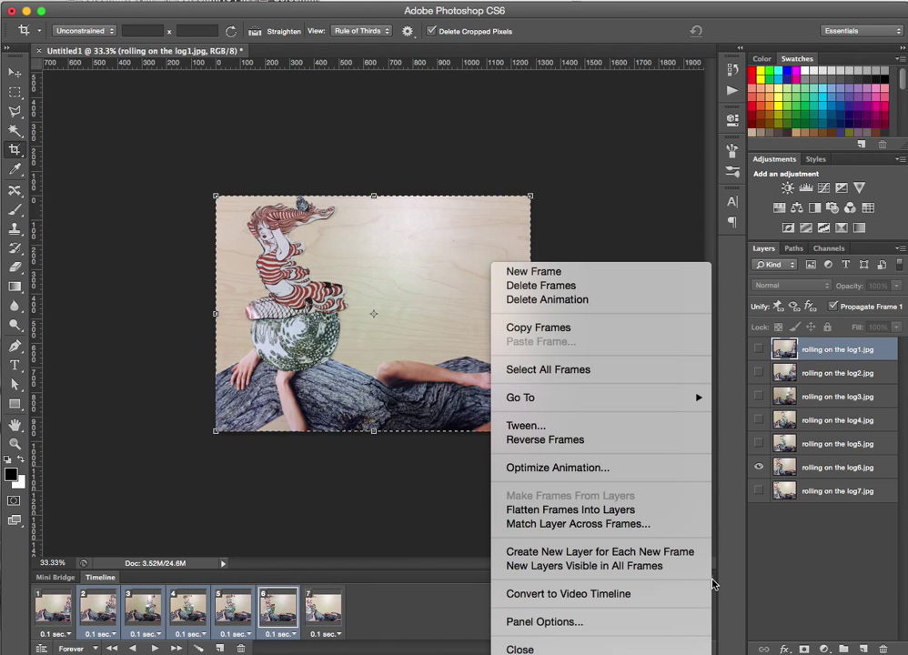
click(547, 327)
click(322, 612)
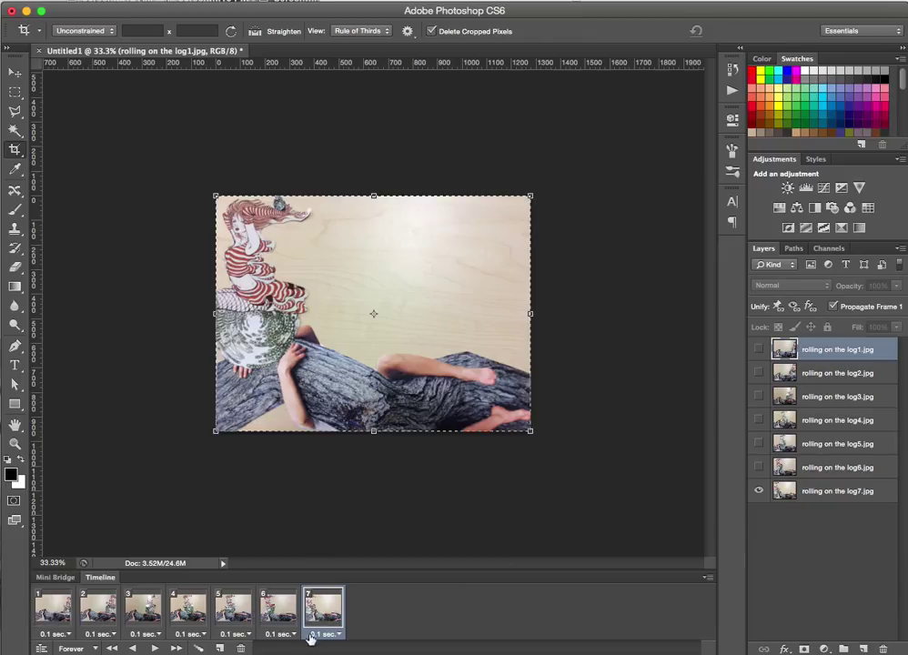
click(88, 610)
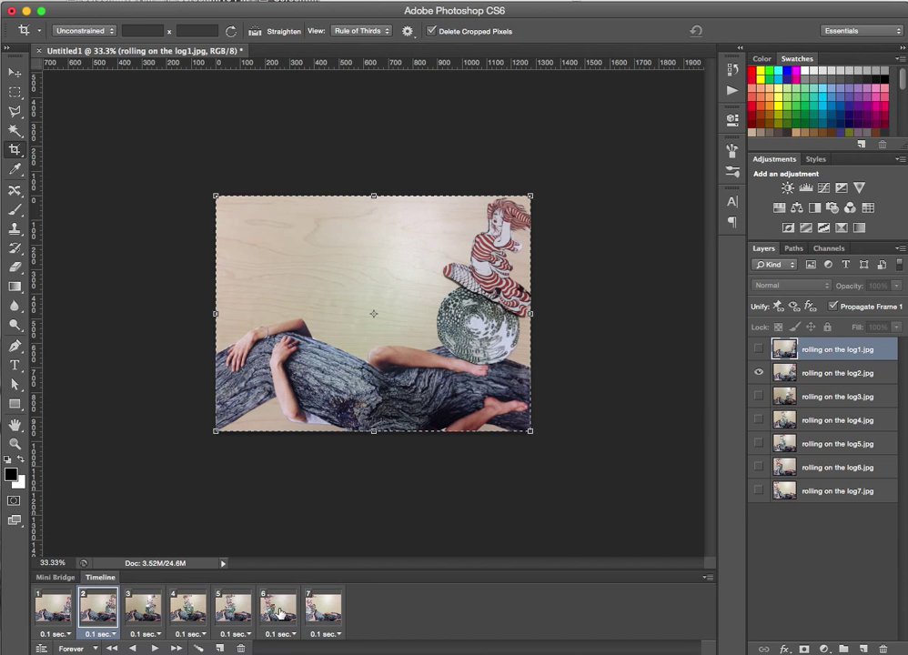
shift+click(268, 616)
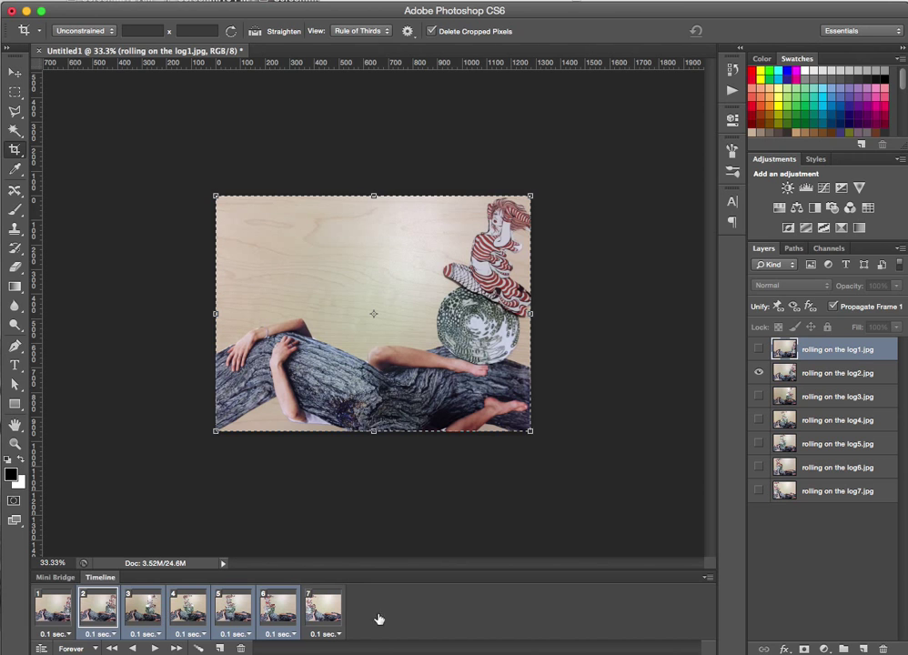
click(707, 577)
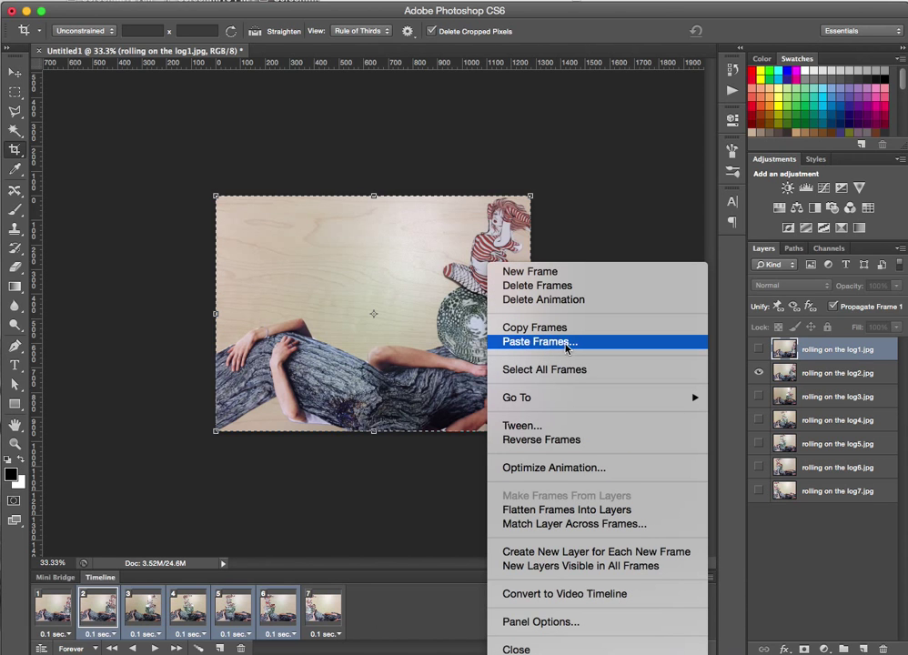
click(551, 334)
Paste the copied frames after frame 7, giving twelve frames.
click(323, 608)
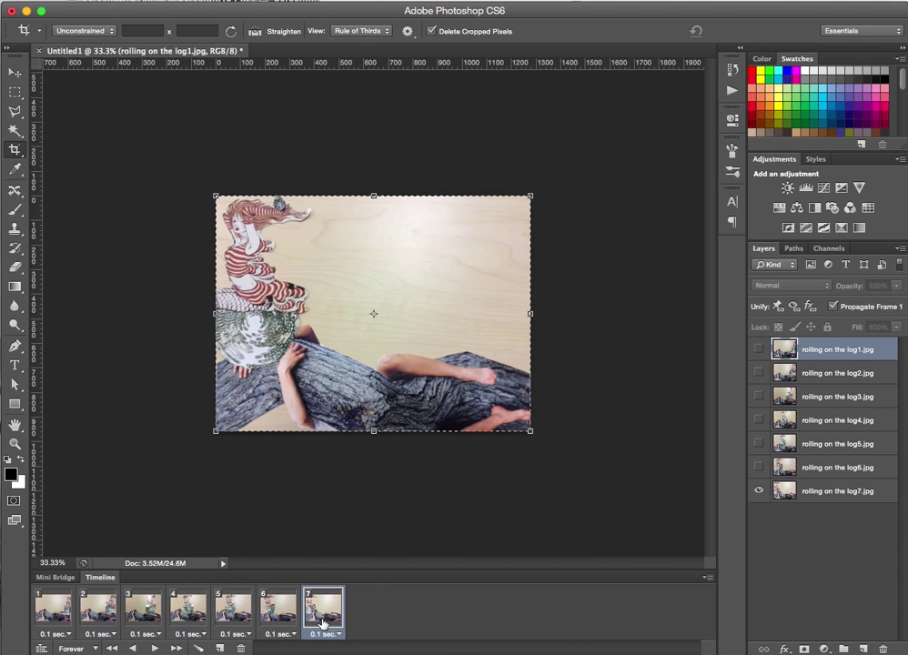
click(707, 577)
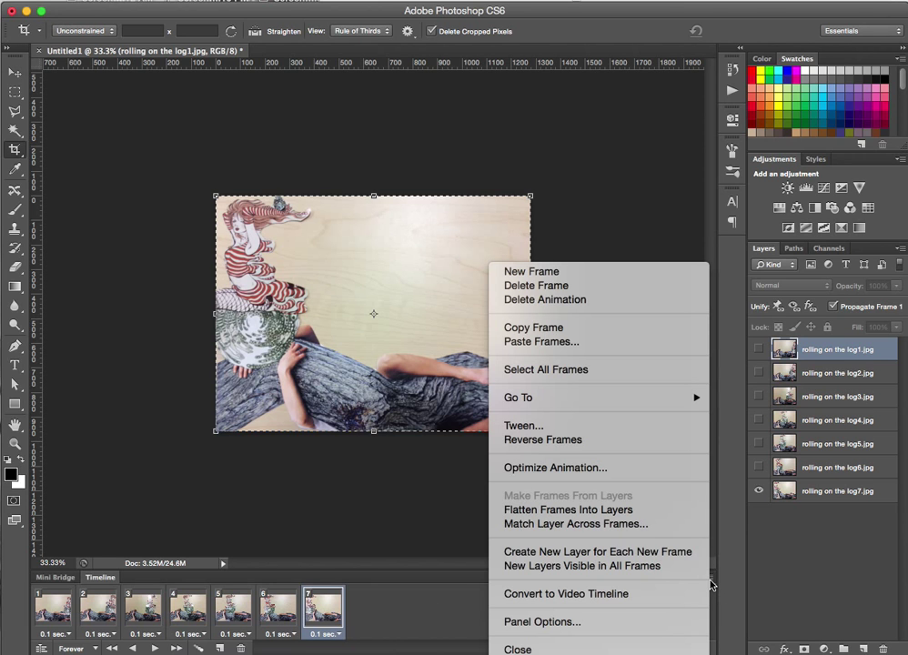
click(537, 342)
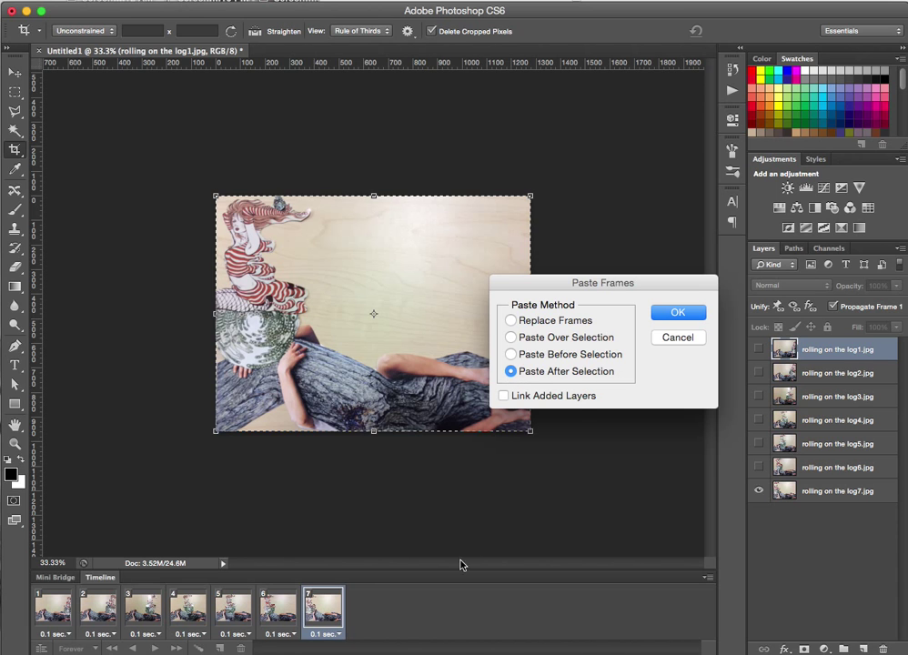
click(683, 313)
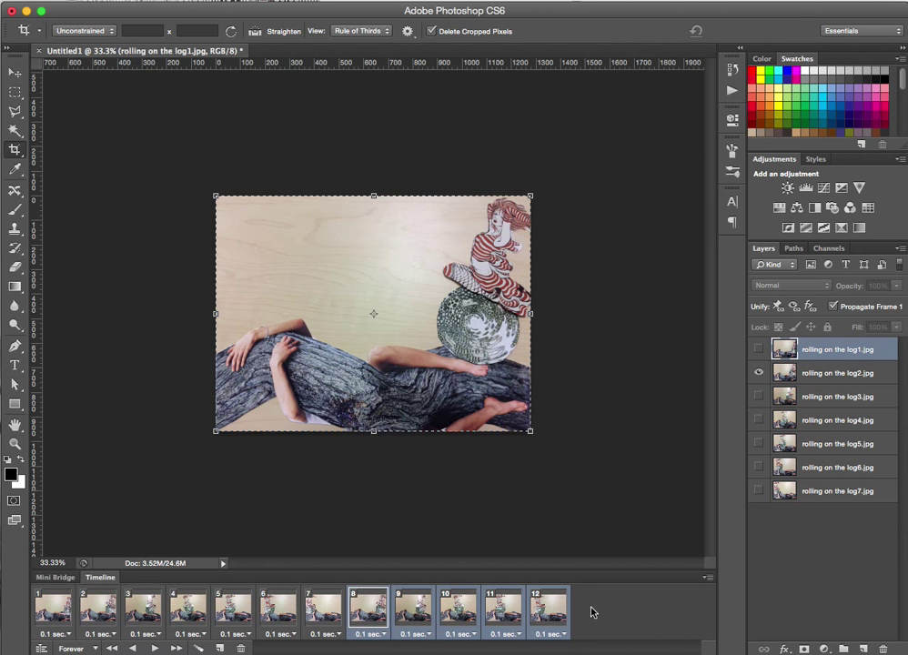
Reverse frames 8–12 so the warlock rolls back, then play the animation to preview it.
click(708, 580)
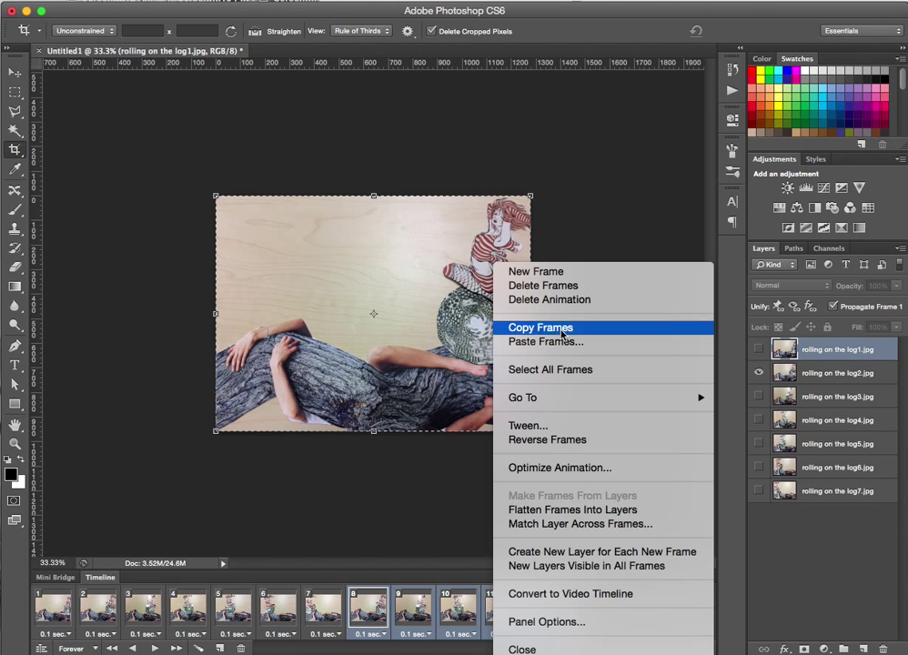
click(532, 441)
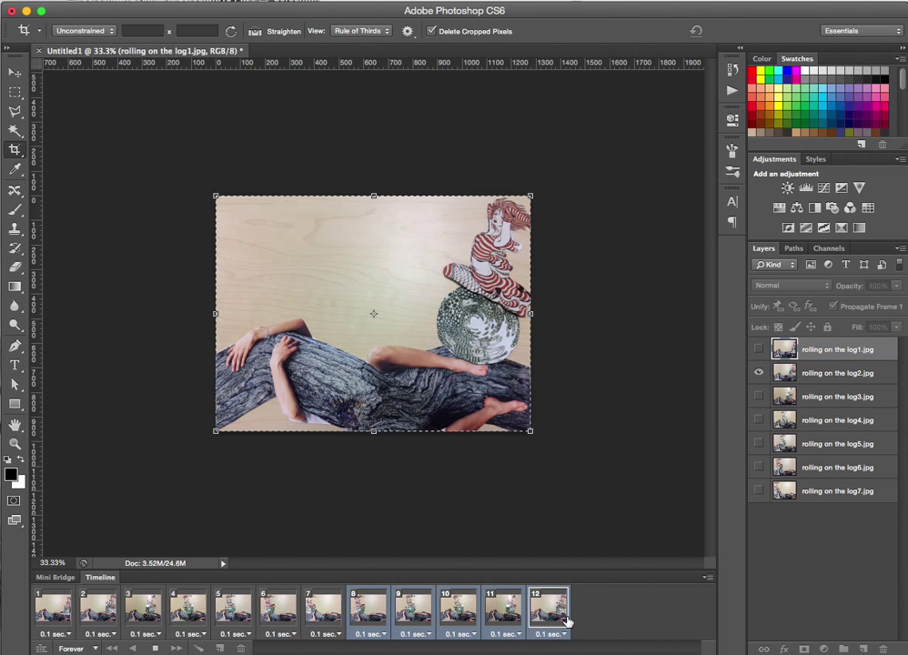
key(space)
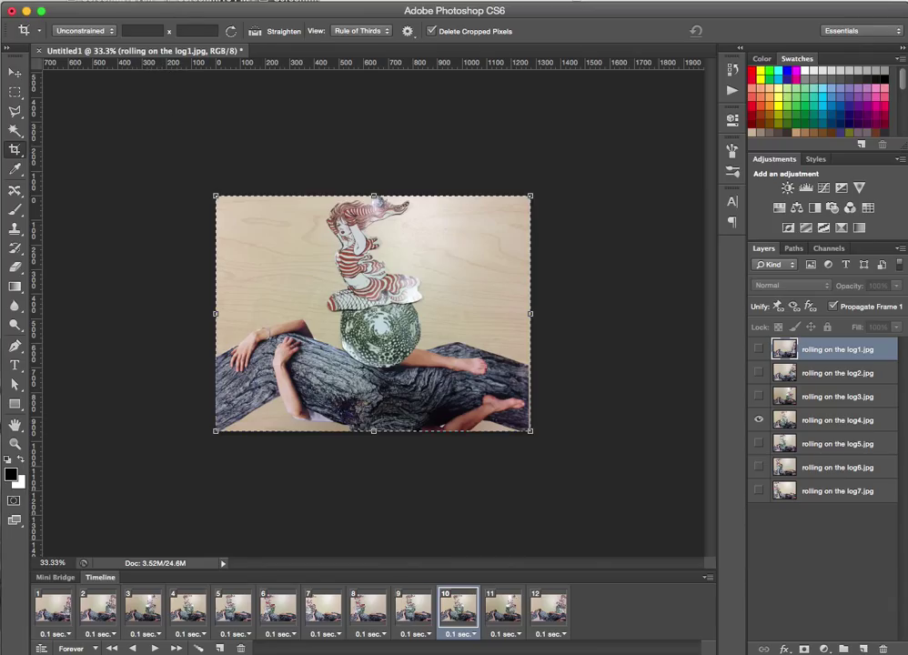
click(175, 0)
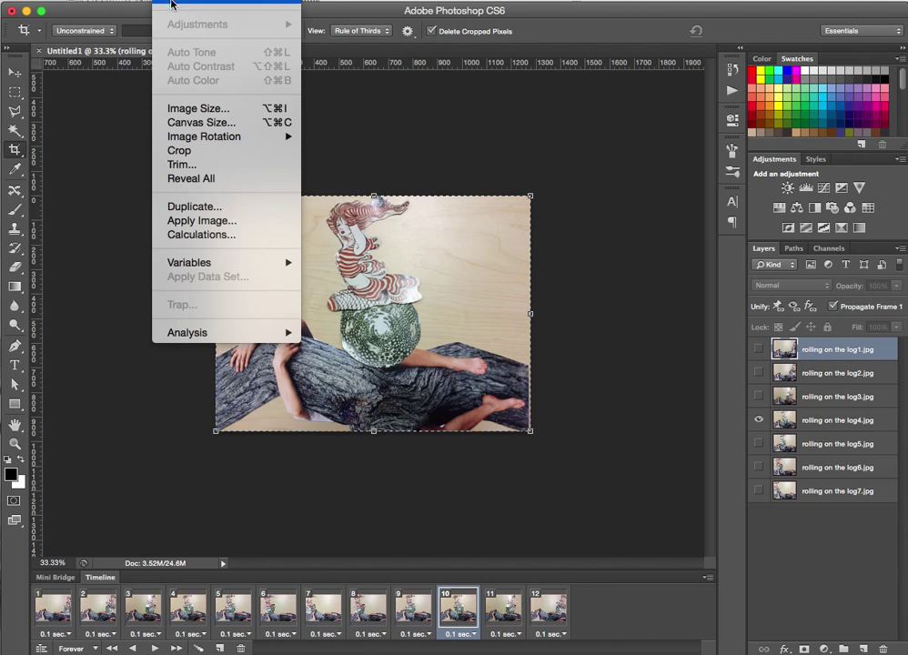
Resize the image from 1280×960 to 800×600 pixels with proportions constrained.
click(194, 109)
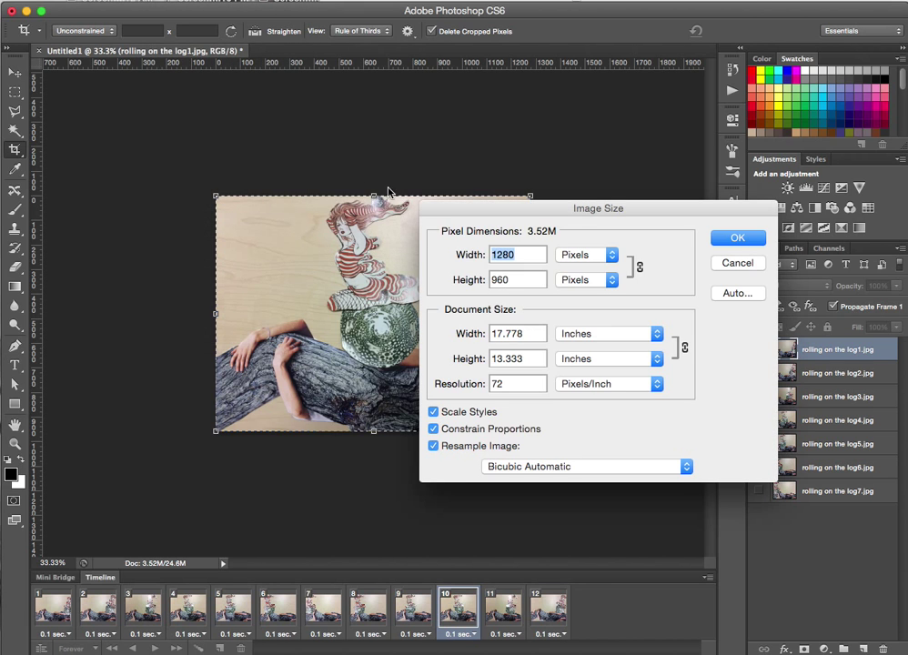
drag(566, 213, 469, 211)
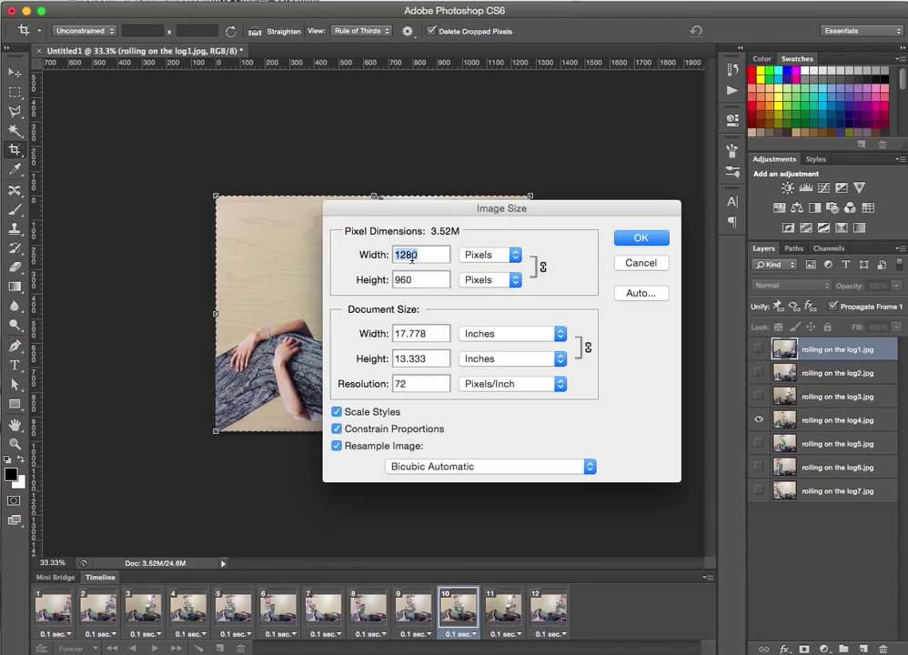
text(800)
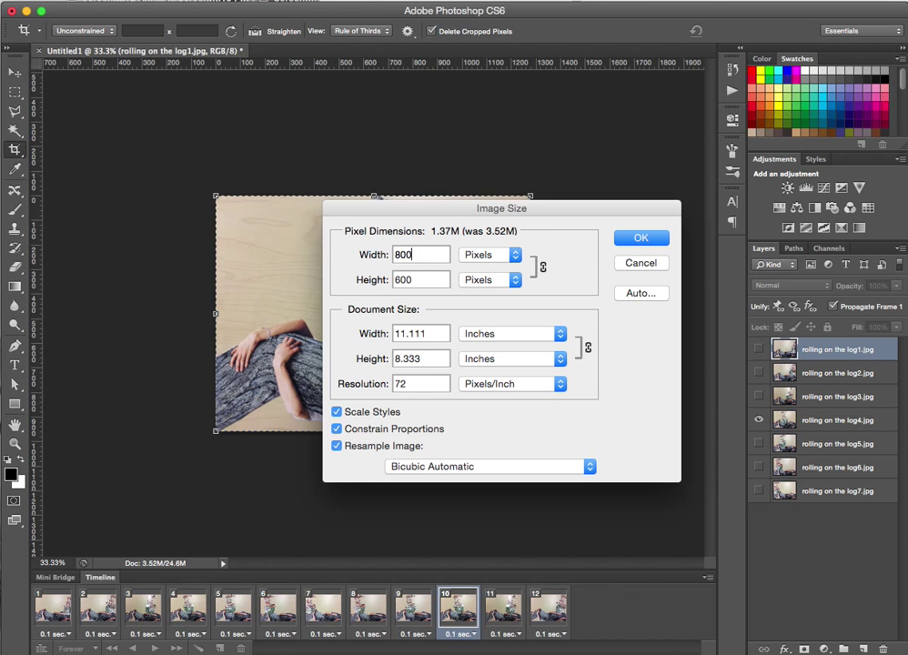
click(619, 237)
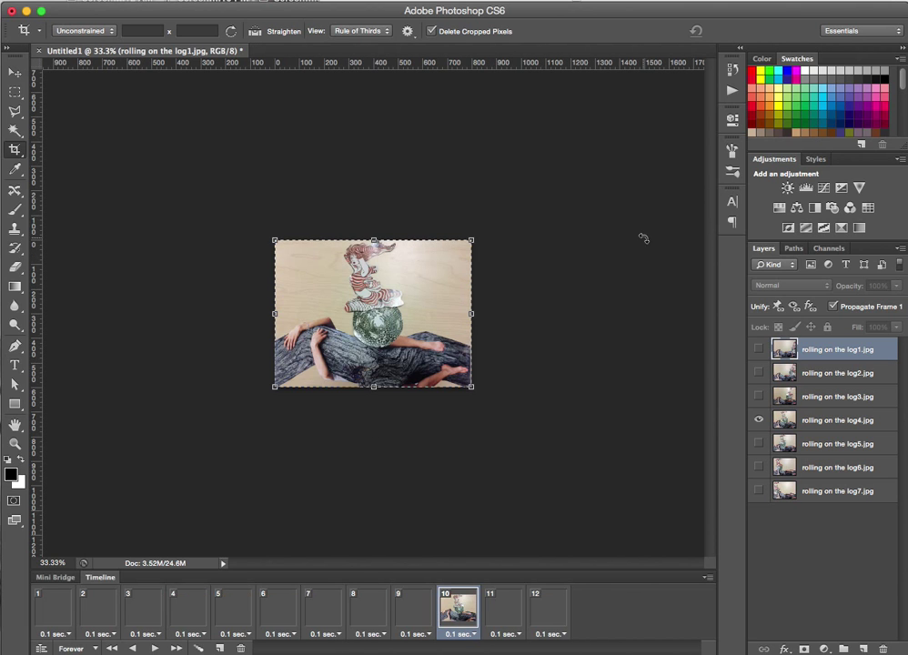
click(345, 308)
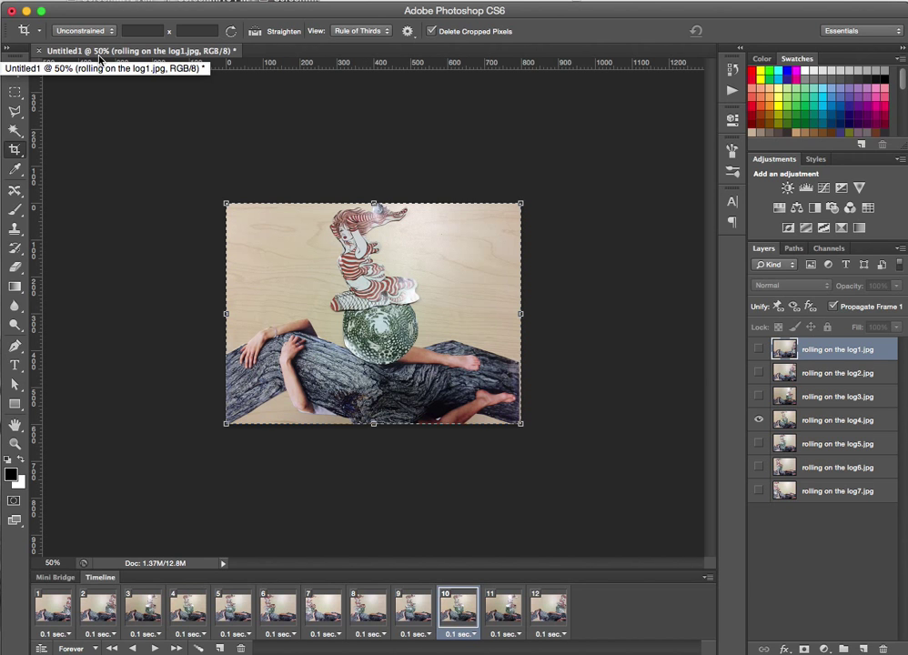
Zoom to 100% and play, then stop, the 800×600 animation.
key(super+equal)
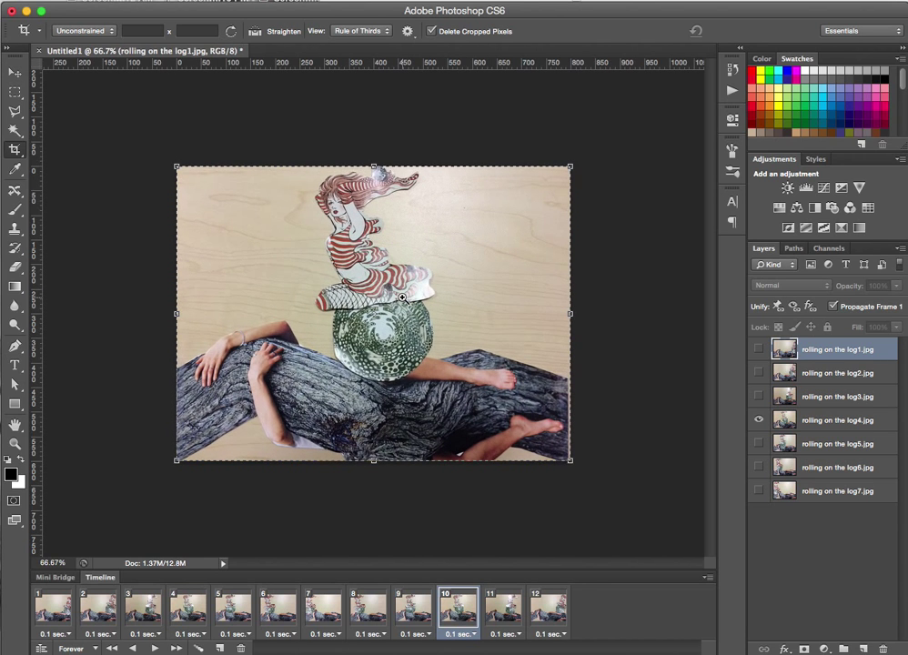
key(super+equal)
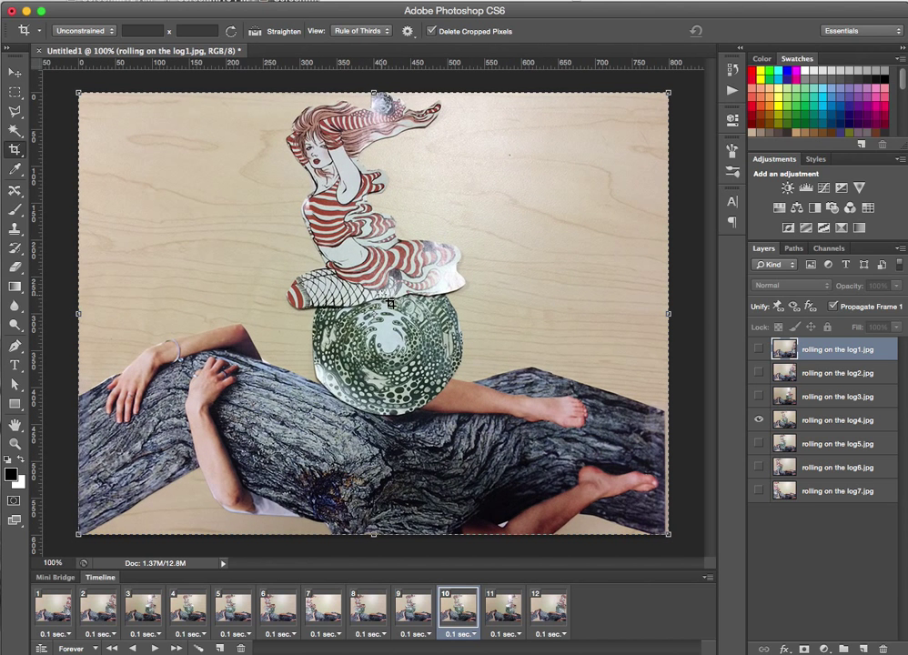
key(space)
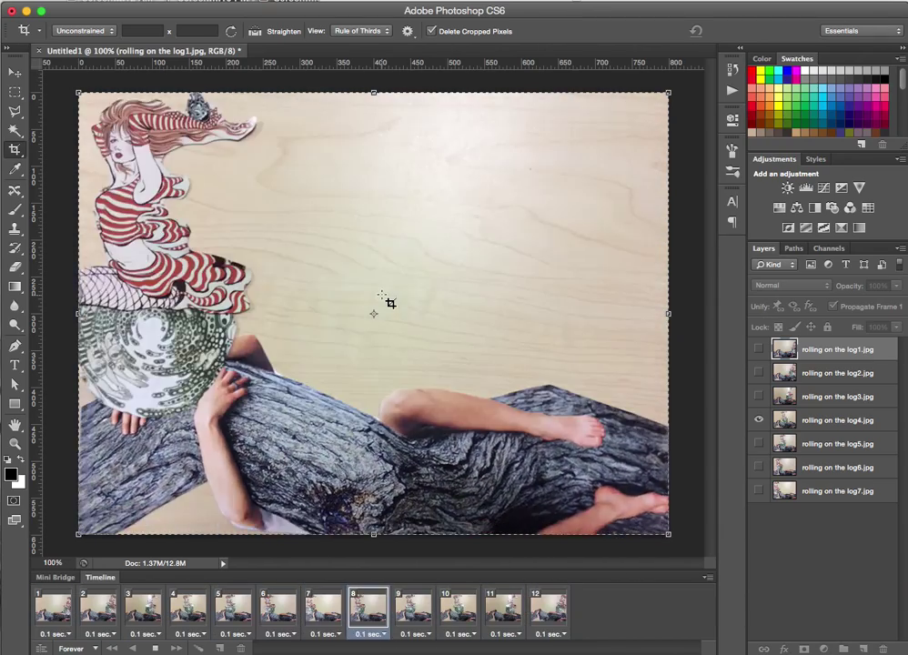
key(space)
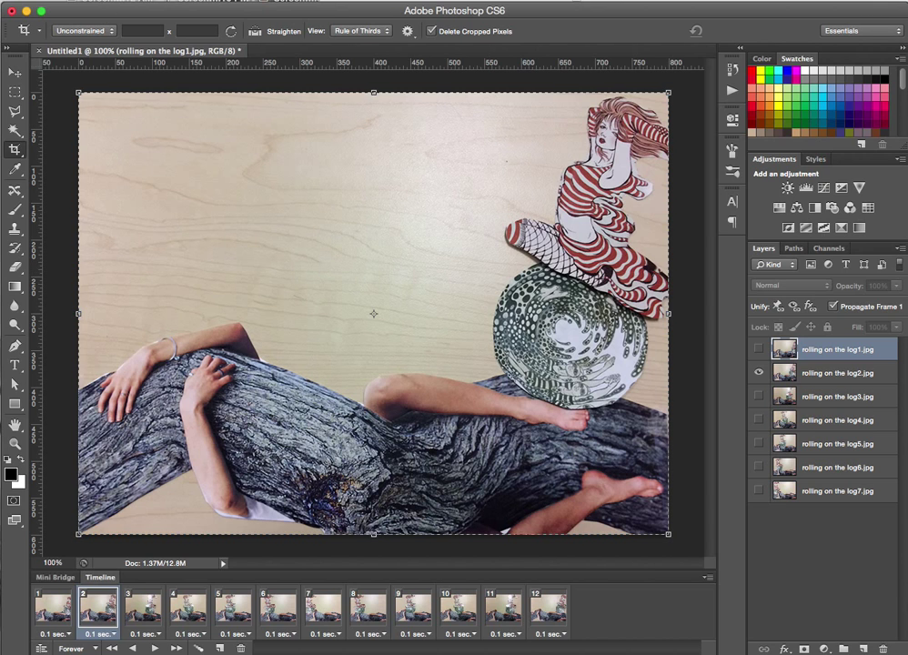
click(102, 0)
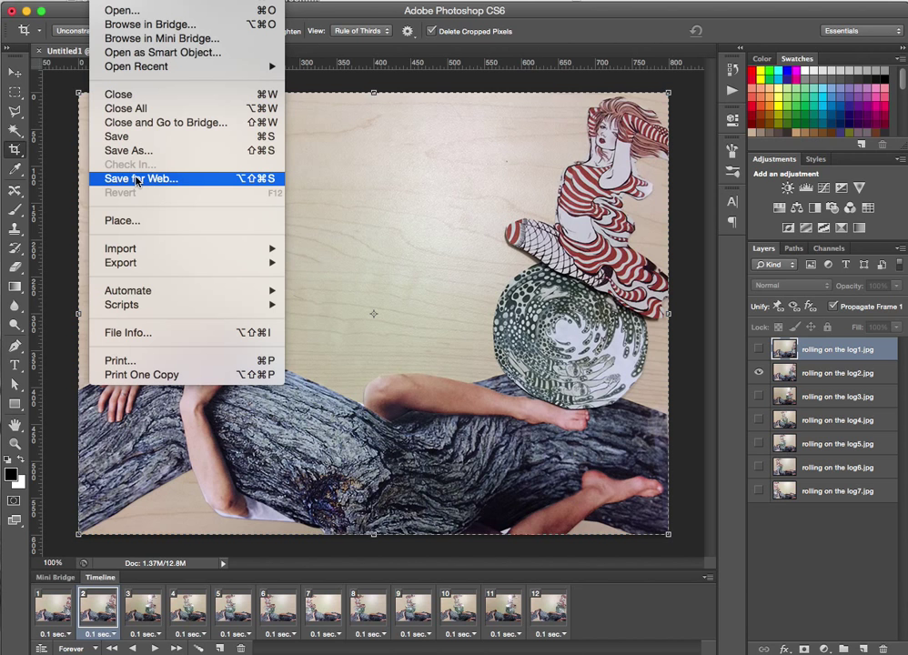
Bring up Save for Web and set the output format to GIF.
click(136, 181)
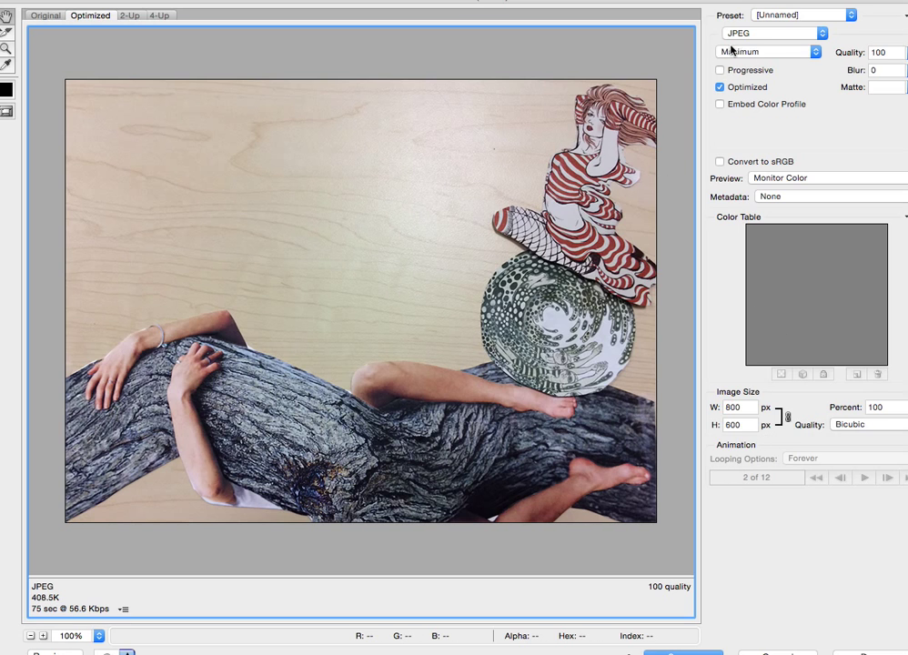
click(763, 33)
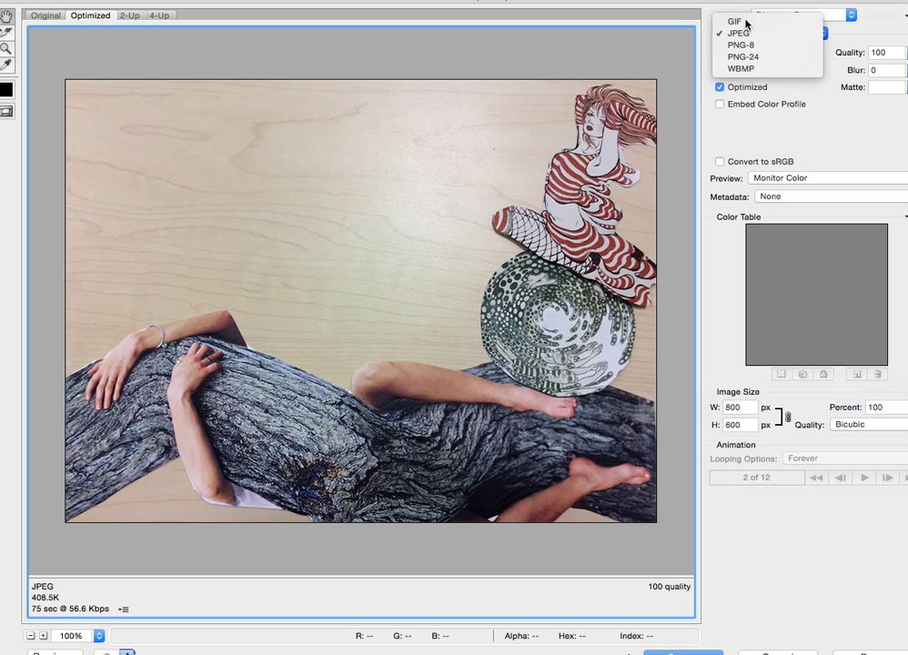
click(745, 21)
click(745, 18)
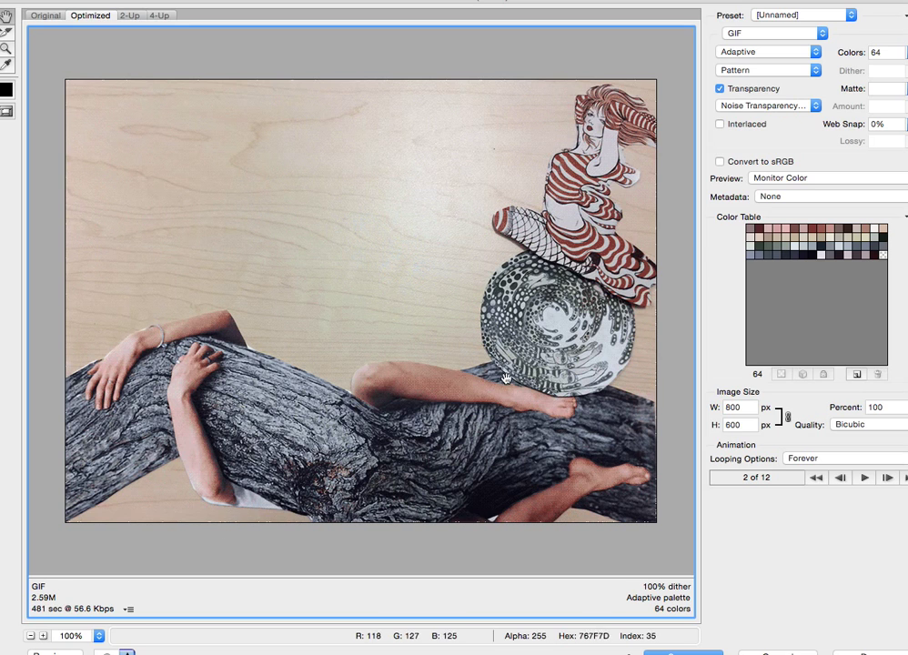
Set the GIF palette to 256 Adaptive colours with No Dither.
click(905, 51)
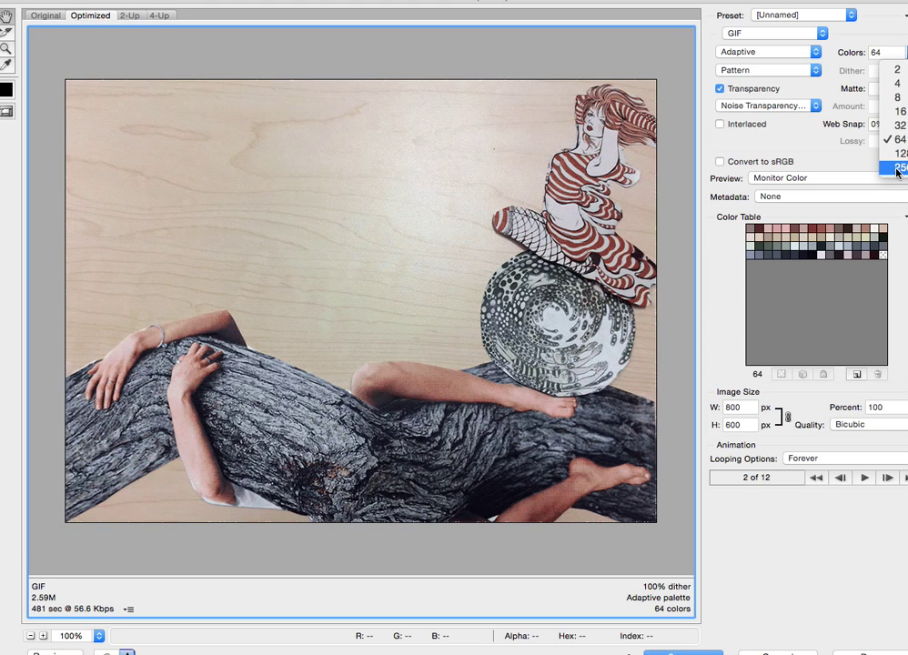
key(Escape)
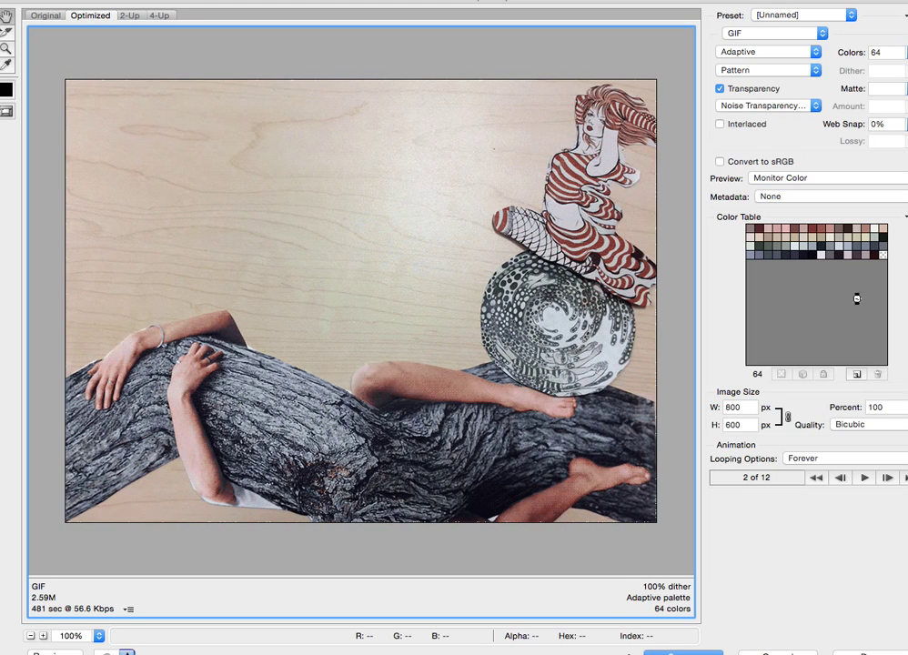
text(256)
key(Return)
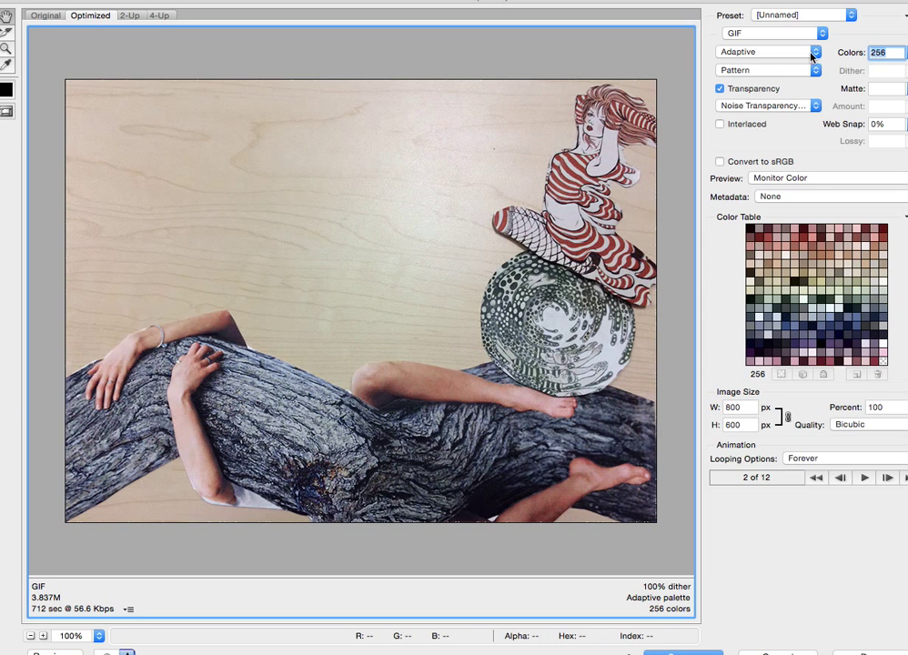
click(751, 53)
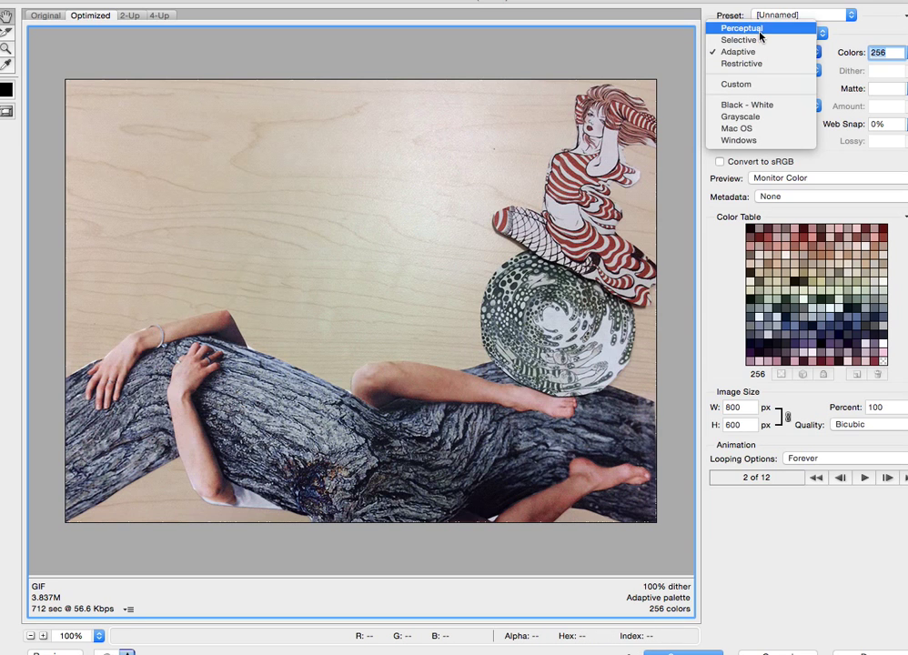
click(672, 68)
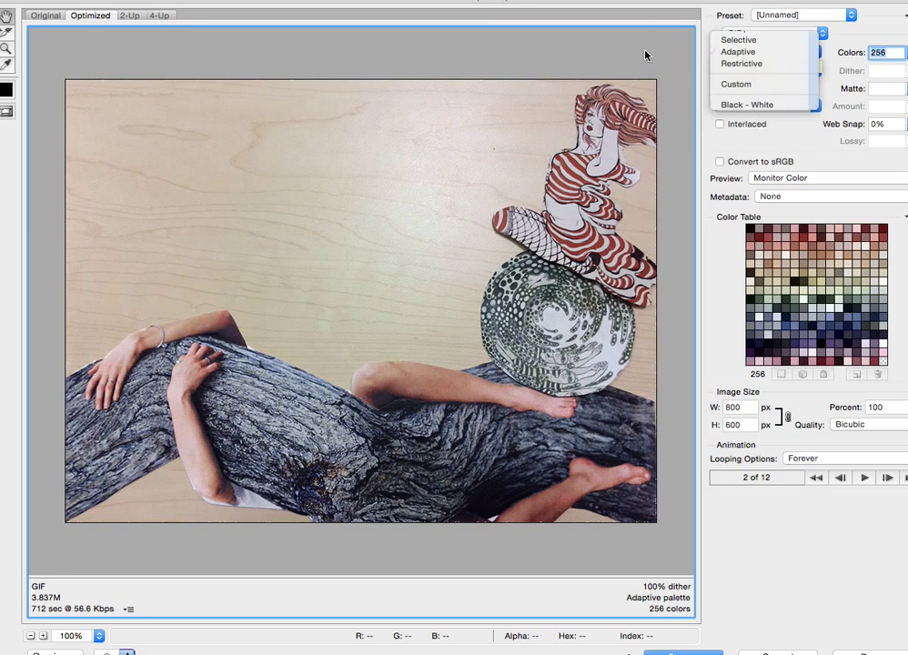
click(753, 71)
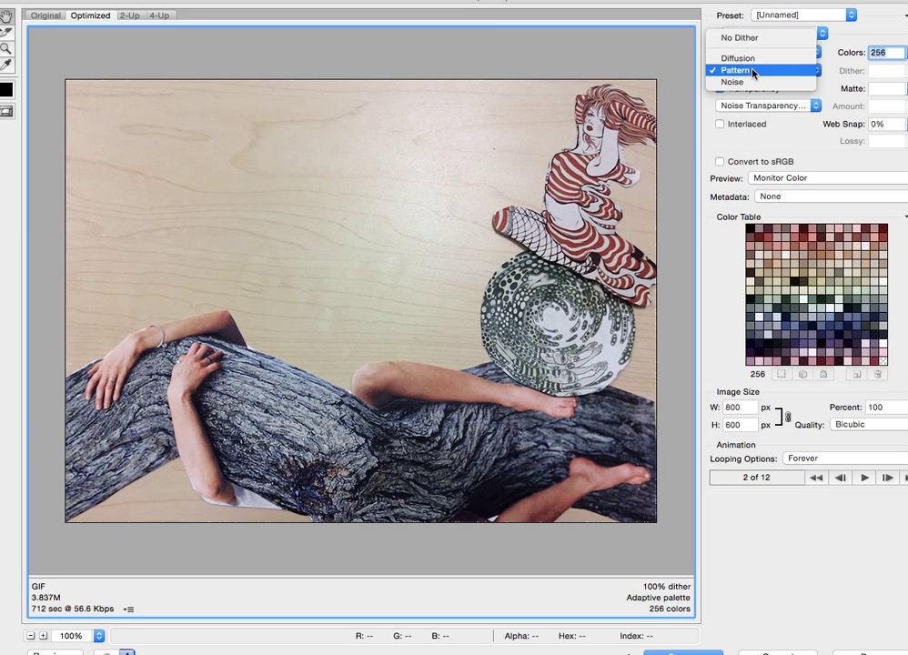
click(715, 38)
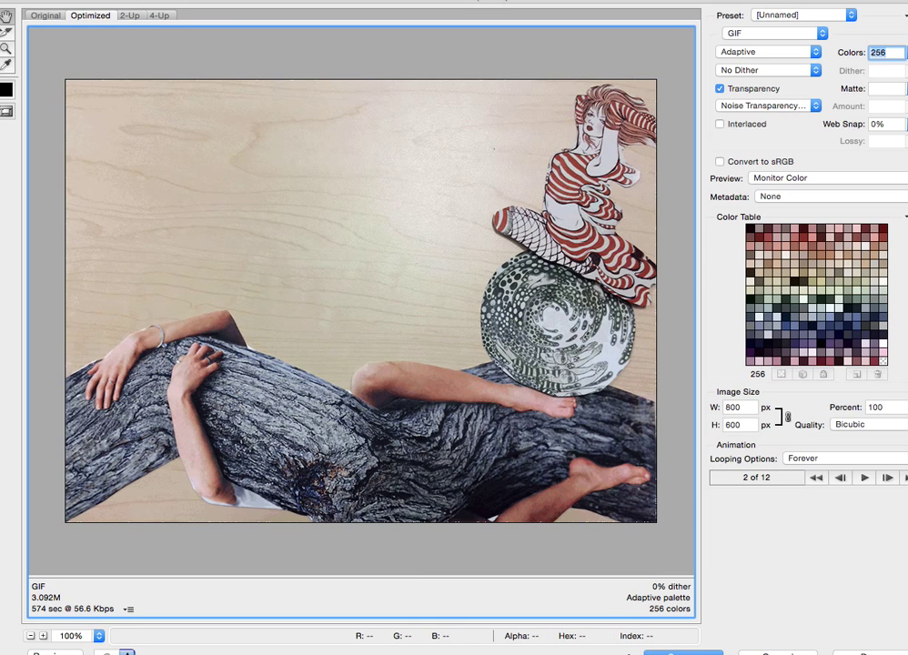
Reduce the palette to 128 colours, then down to 4 colours.
click(905, 51)
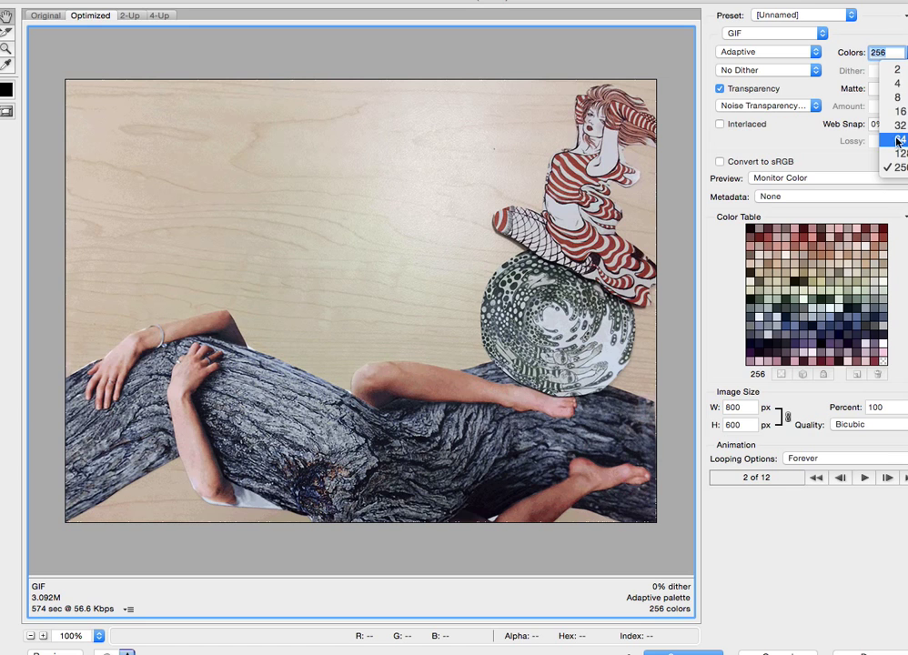
click(894, 168)
text(128)
key(Return)
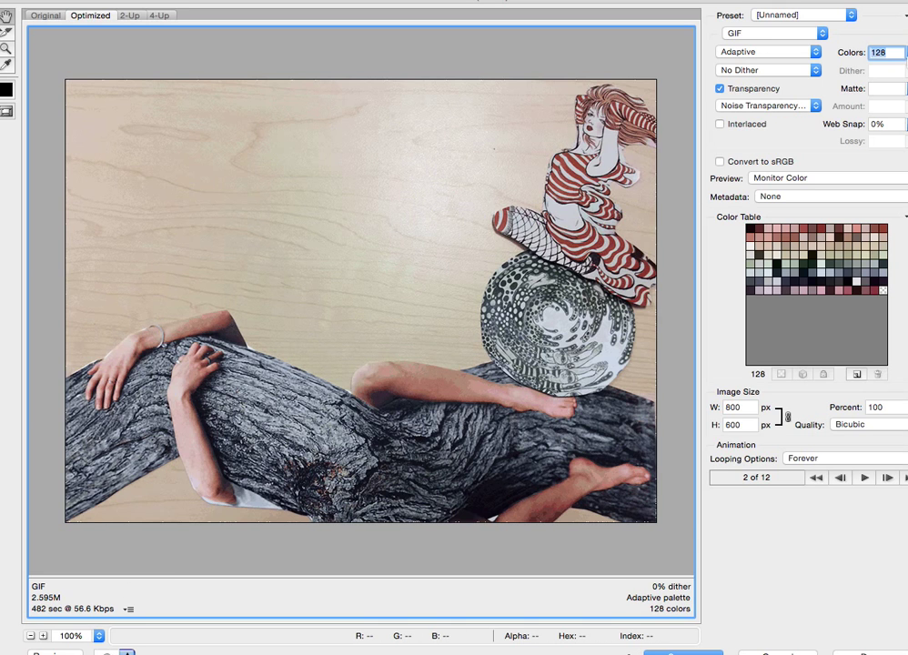
click(904, 52)
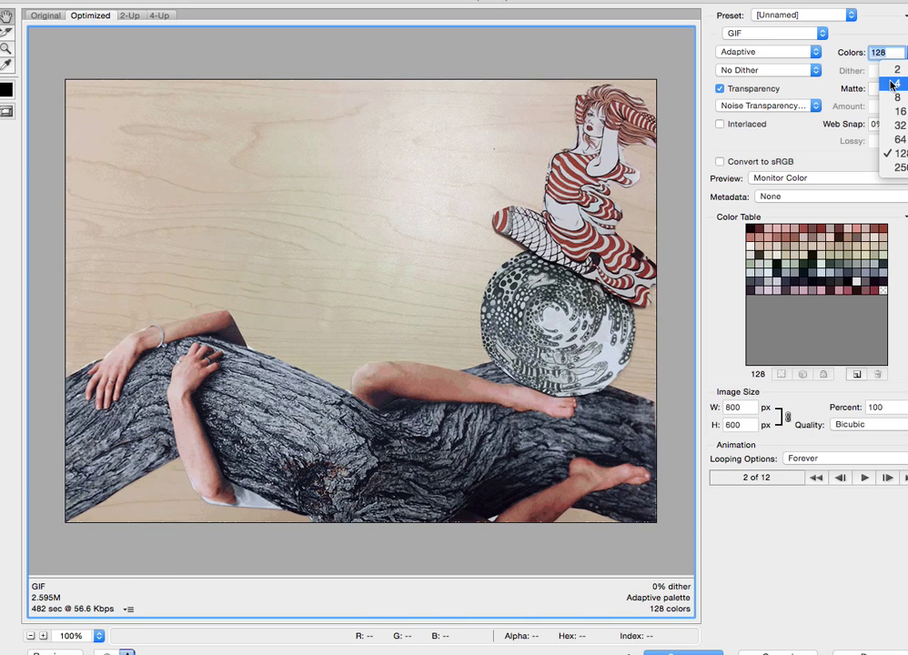
click(449, 189)
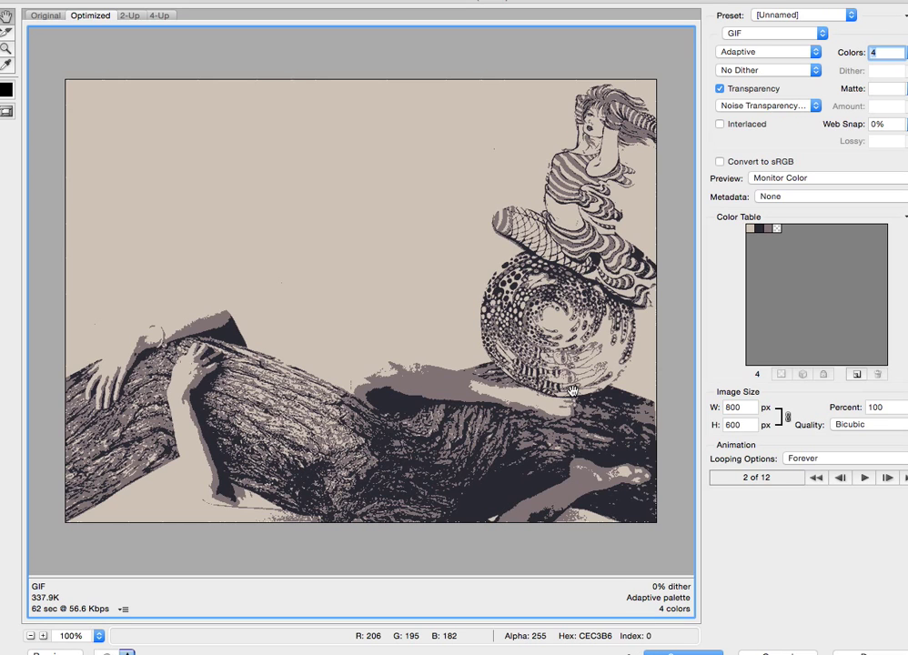
Change the grey Color Table swatch to bright red and set dithering to Diffusion at 100%.
double_click(770, 229)
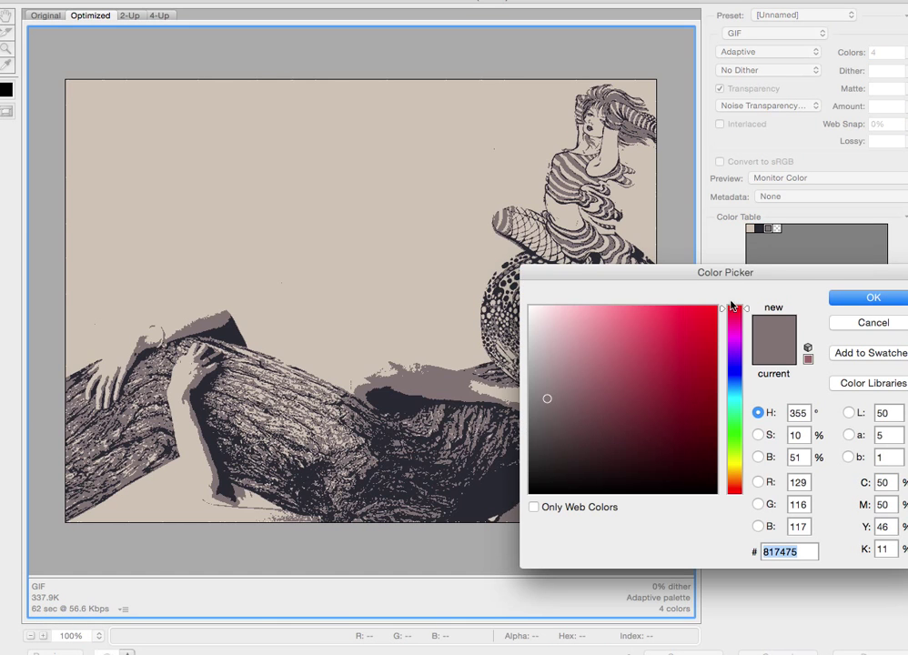
drag(706, 323, 724, 297)
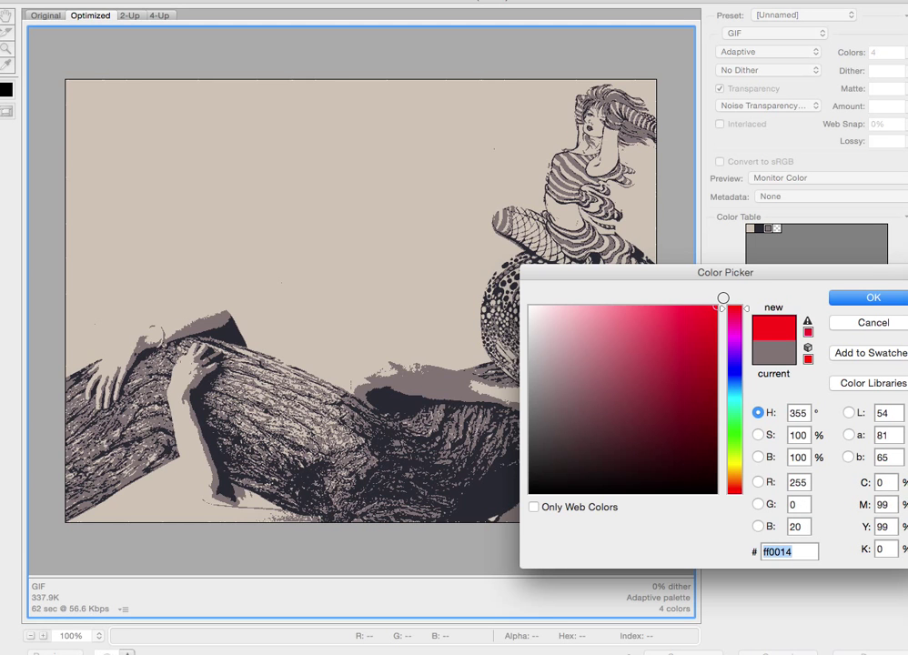
click(869, 302)
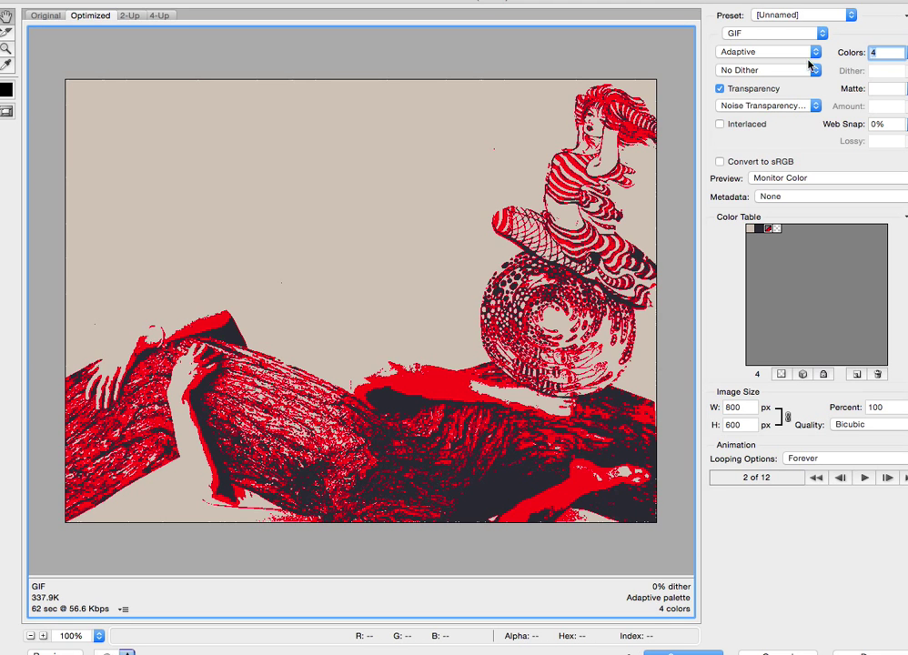
click(787, 70)
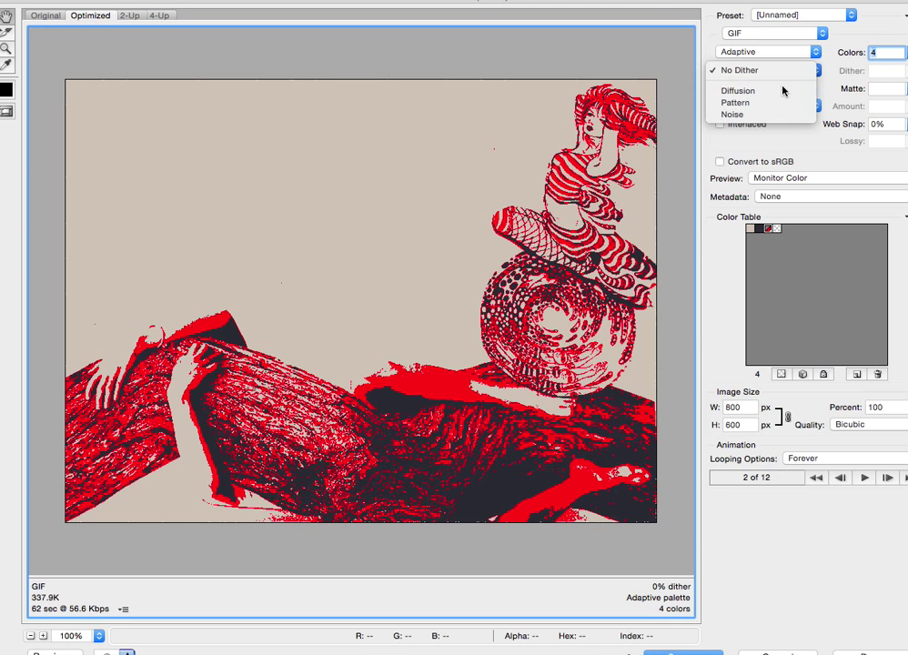
click(769, 91)
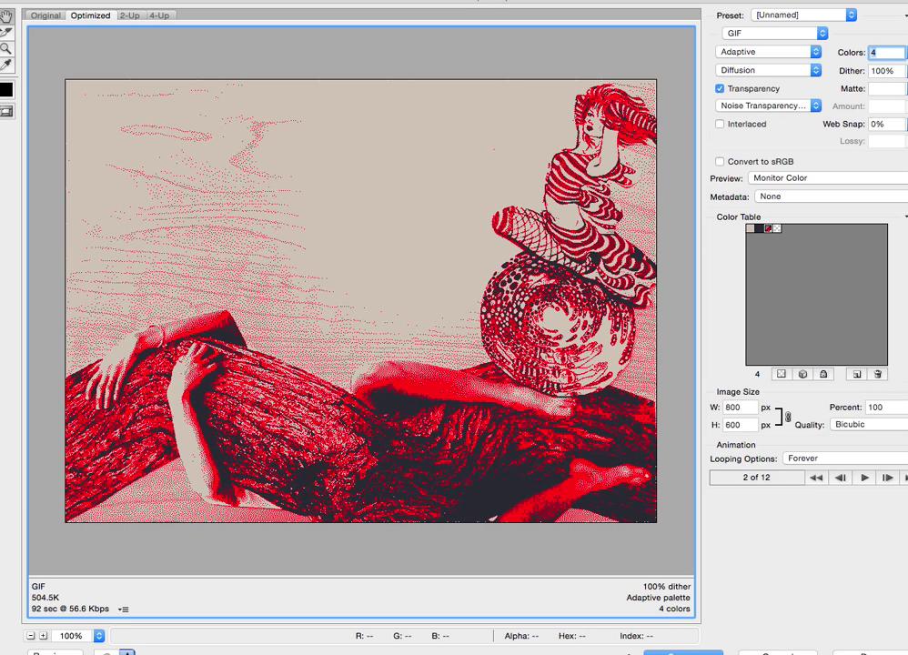
Save the GIF as 'rolling on the log.gif' in the rolling on the log folder.
click(682, 652)
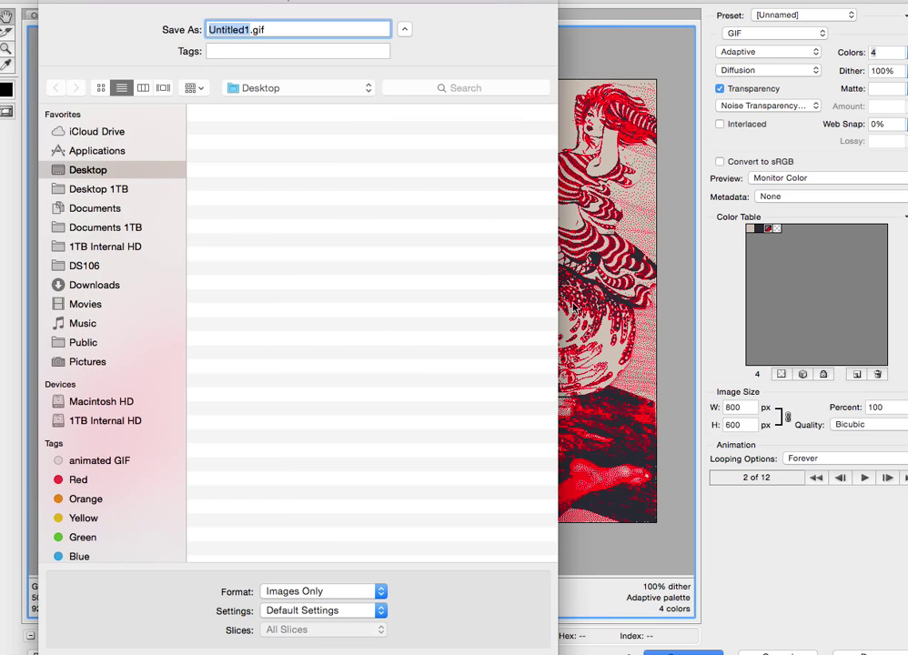
click(259, 88)
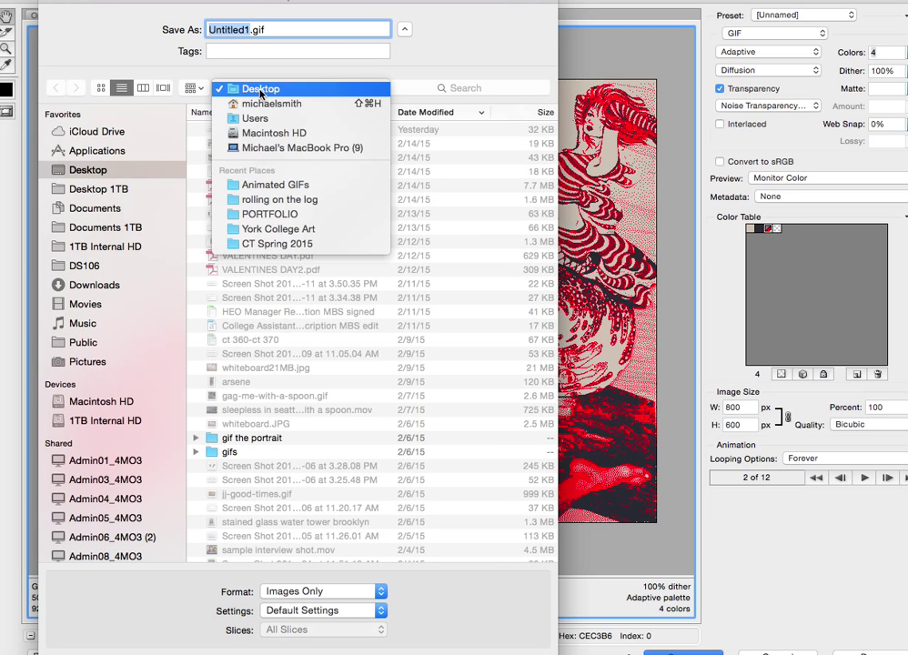
click(268, 198)
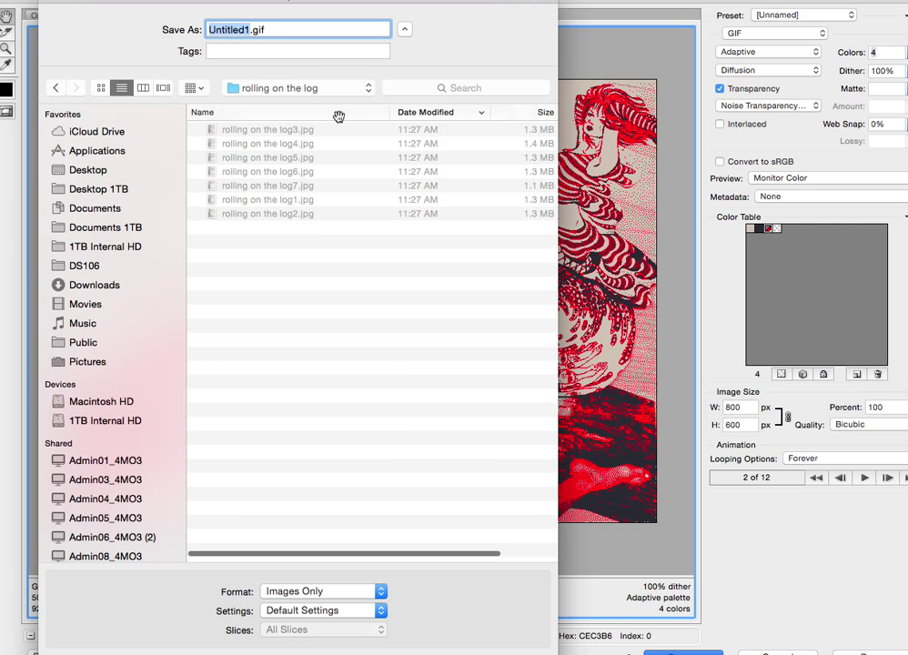
text(rolling on the log)
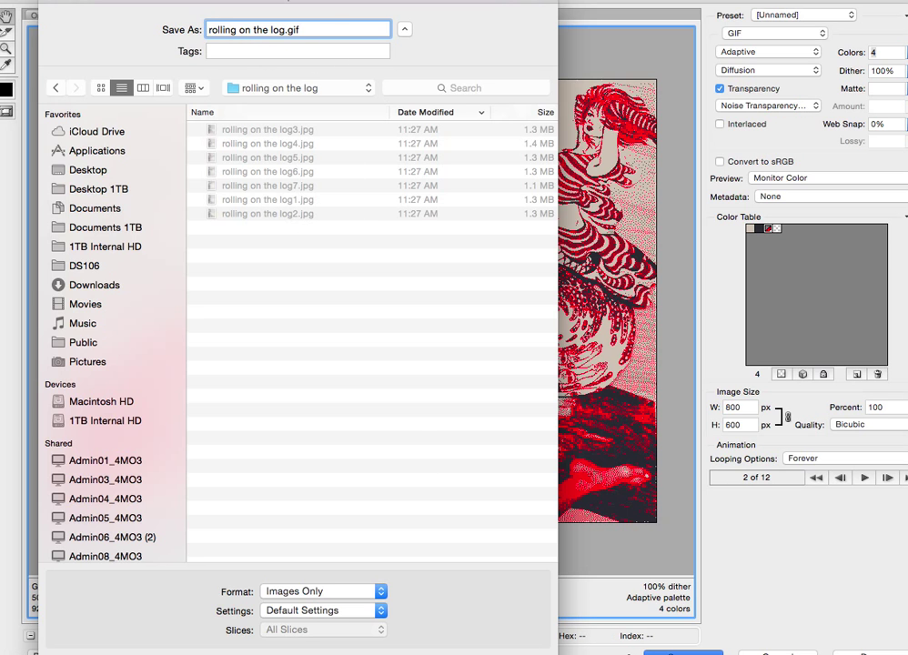
key(Return)
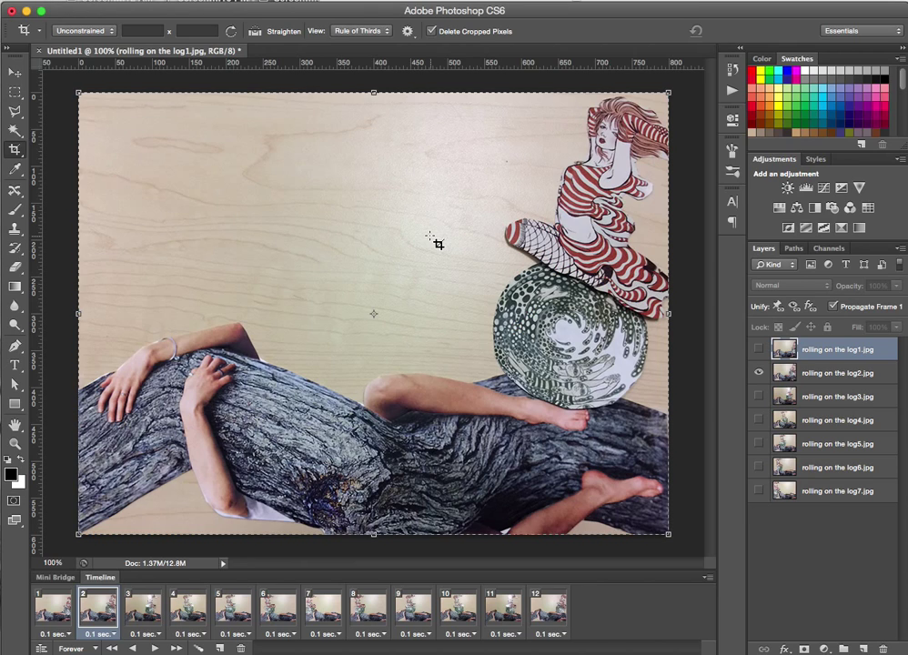
key(super+Tab)
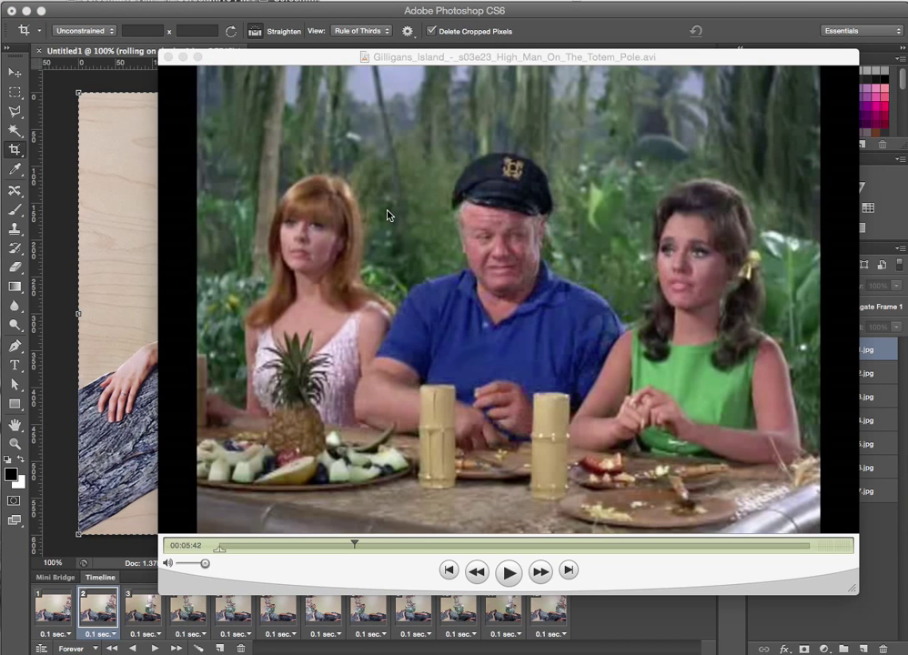
click(168, 56)
key(super+alt+space)
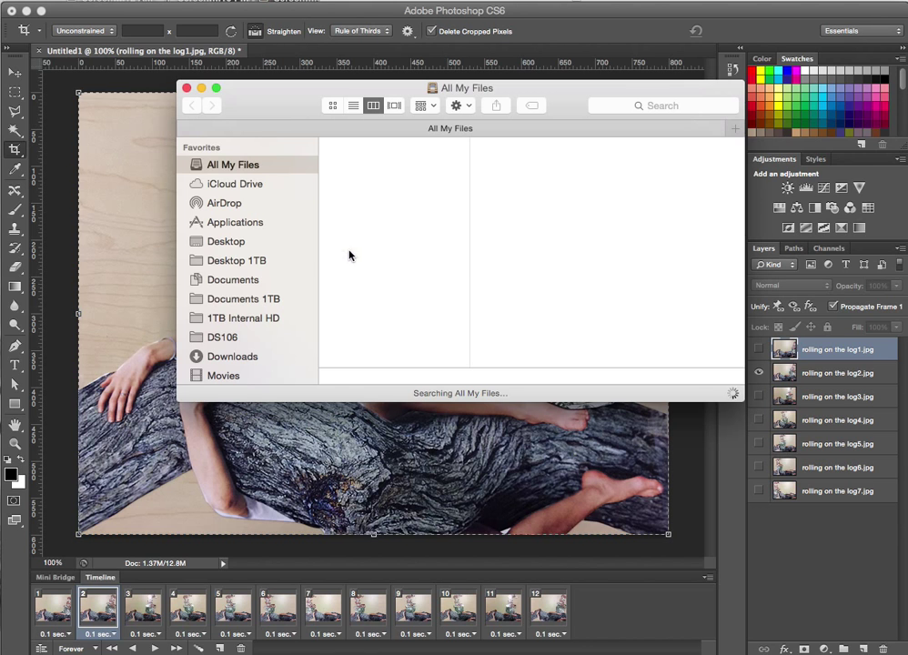
click(220, 337)
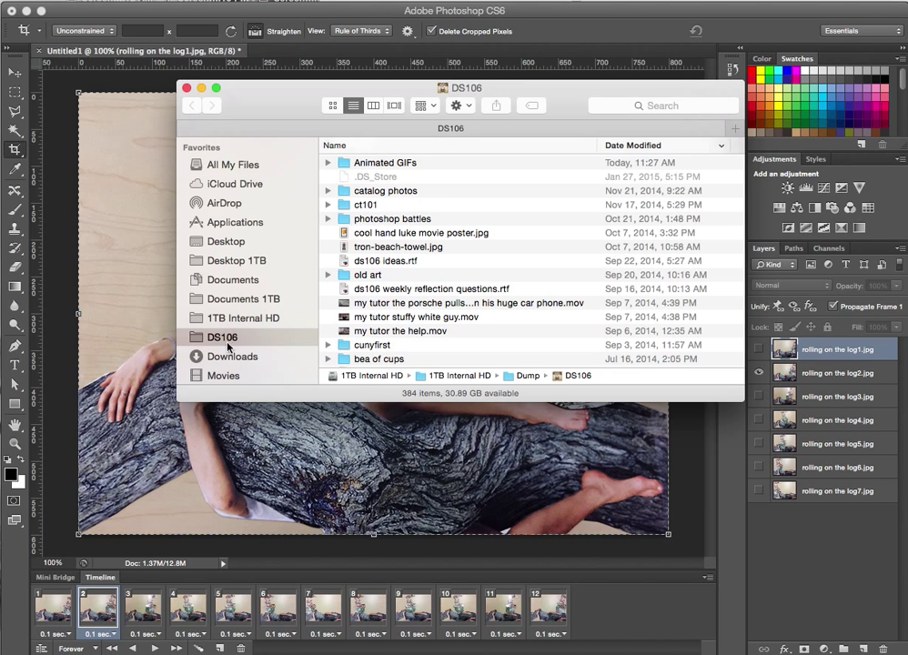
double_click(377, 166)
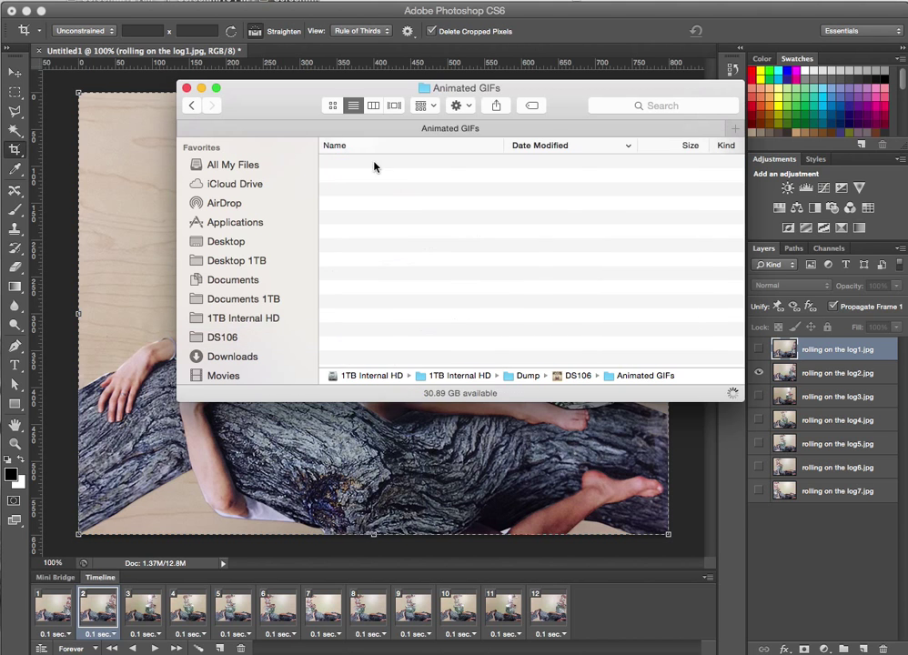
click(397, 164)
double_click(398, 165)
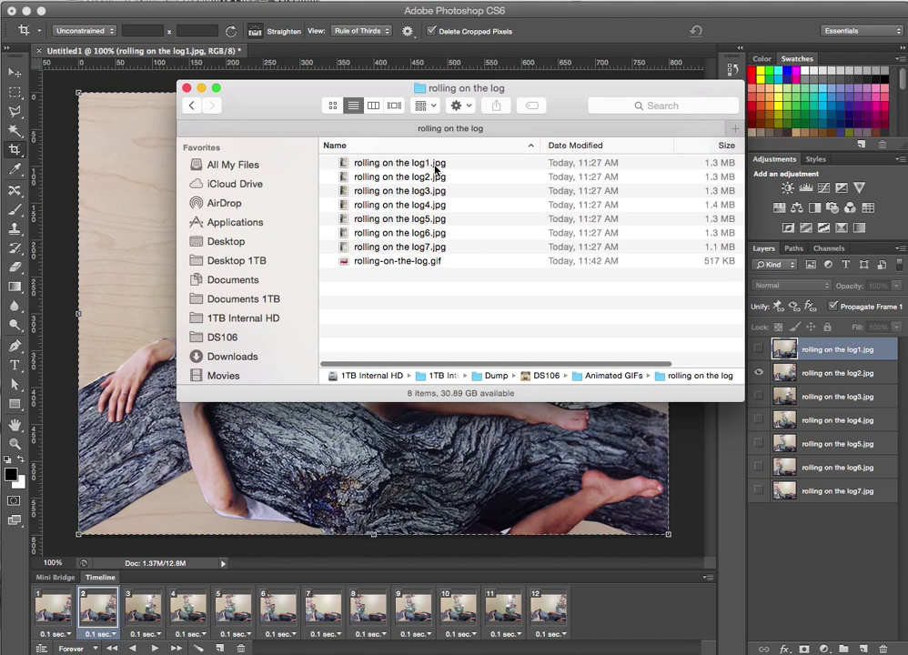
click(392, 262)
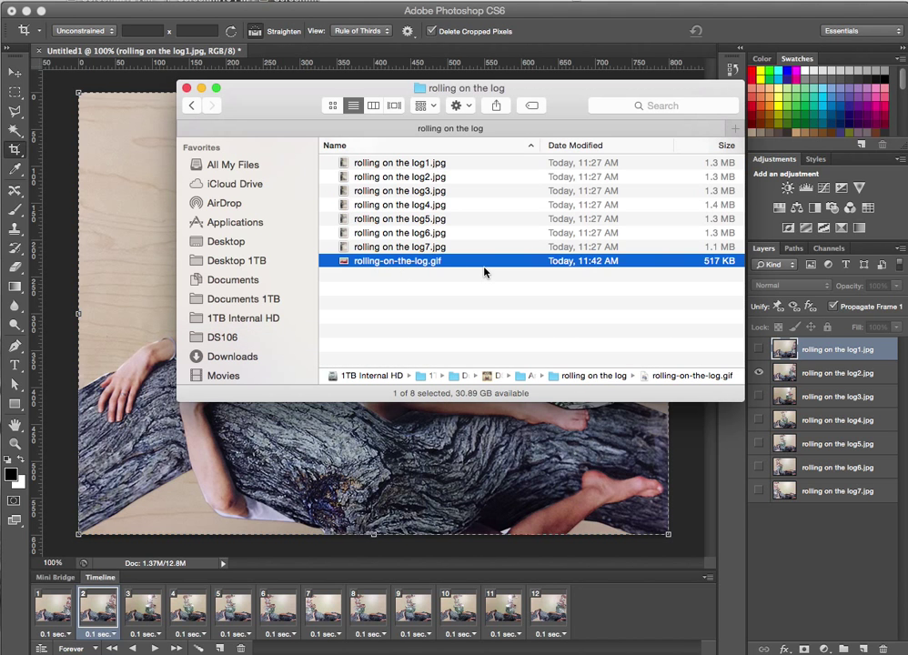
key(space)
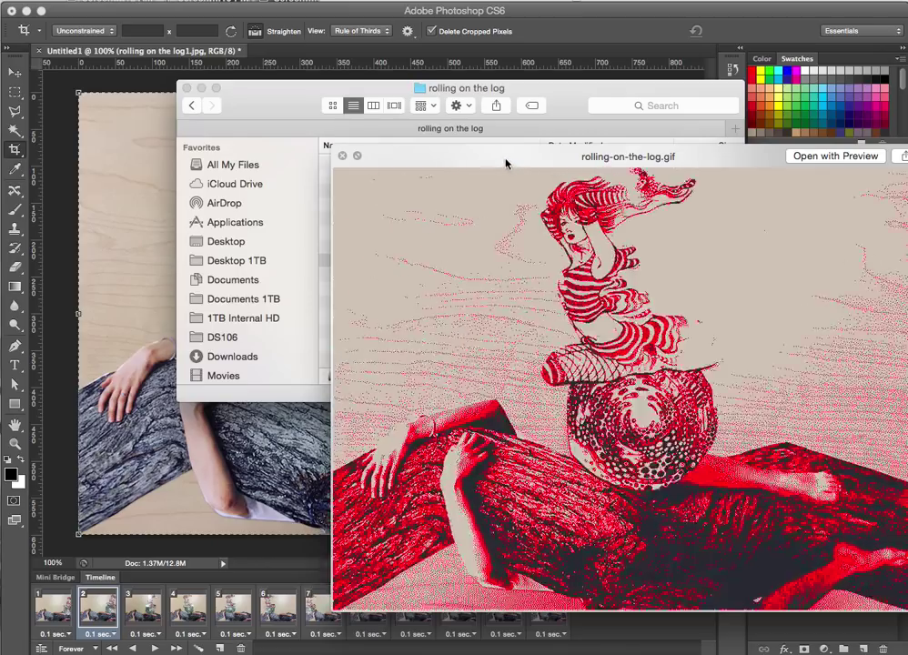
drag(491, 160, 313, 115)
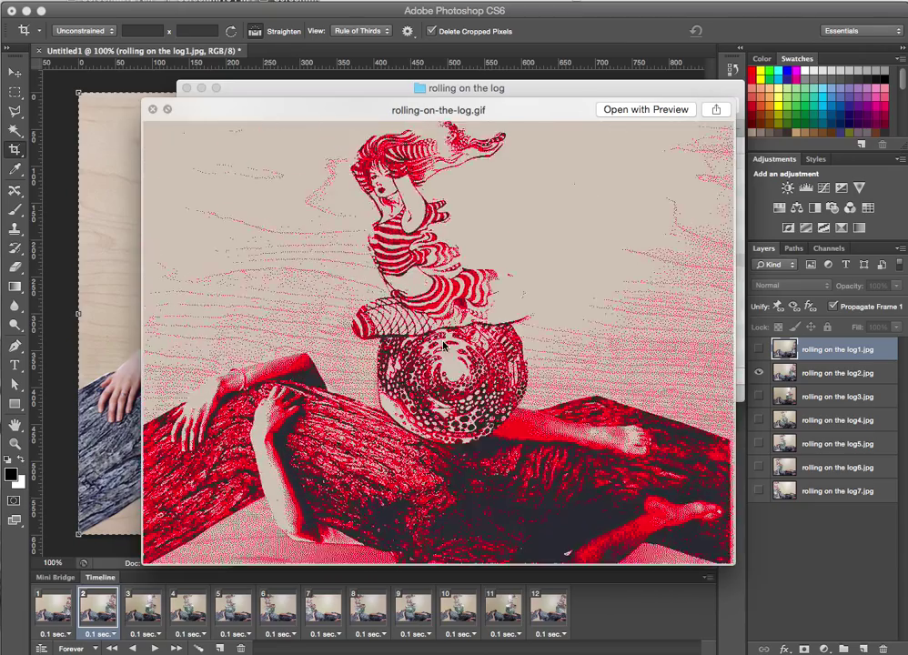
key(space)
click(253, 409)
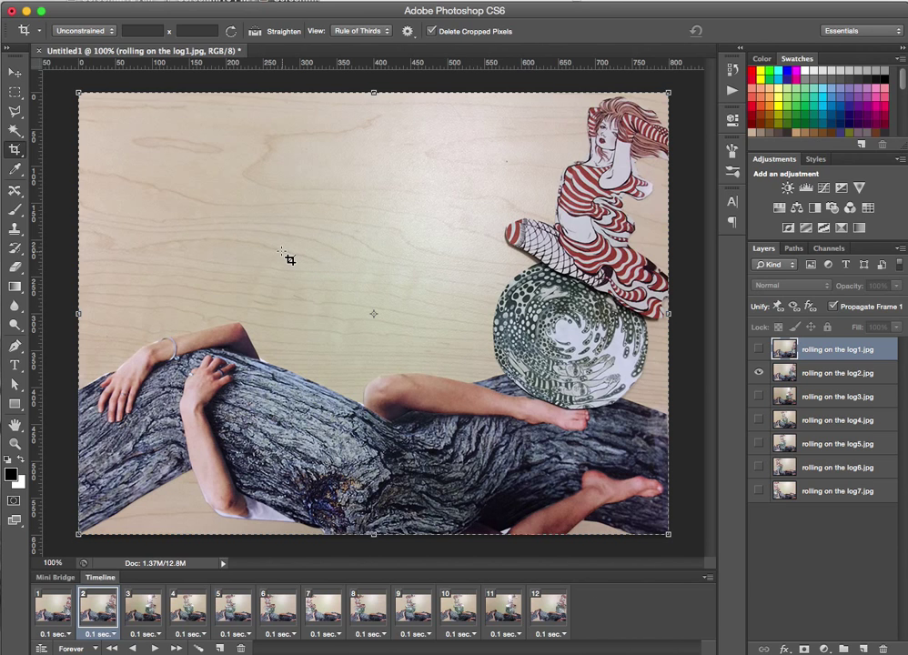
Save the layered document as 'rolling on the log.psd' with maximum compatibility.
key(super+s)
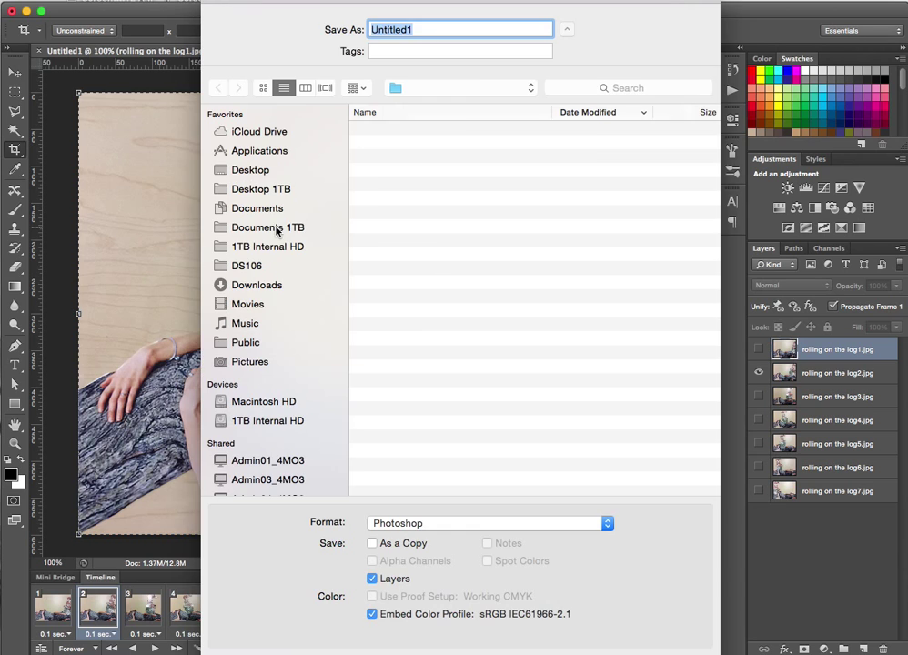
key(BackSpace)
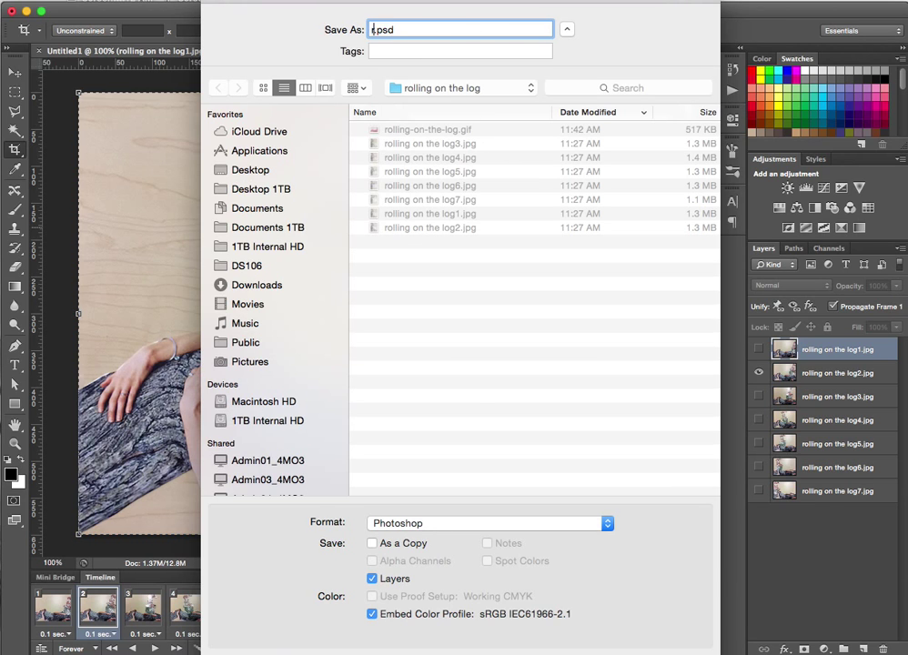
text(rp)
key(BackSpace)
text(olling on the log)
key(Return)
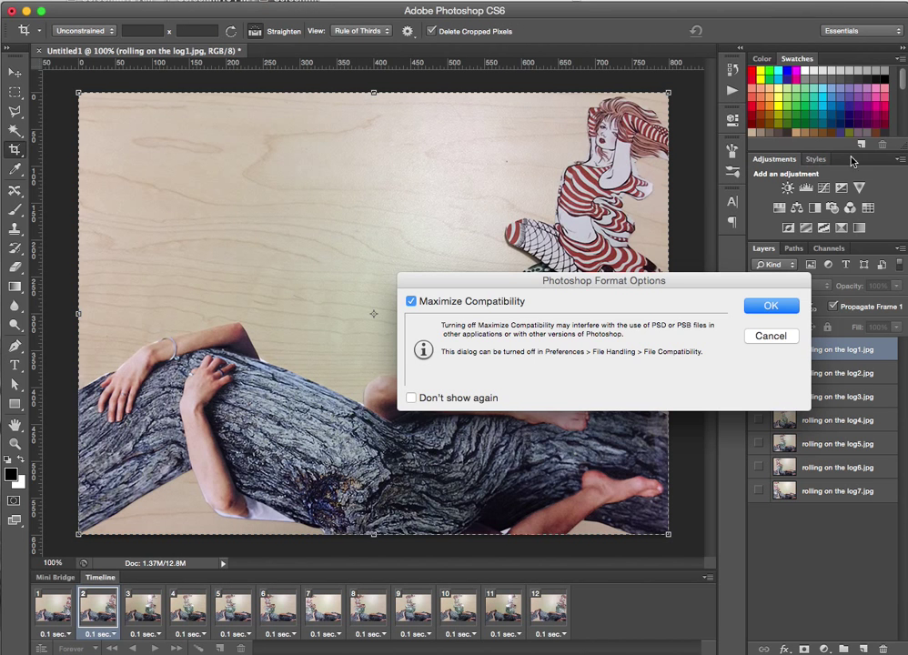
click(779, 306)
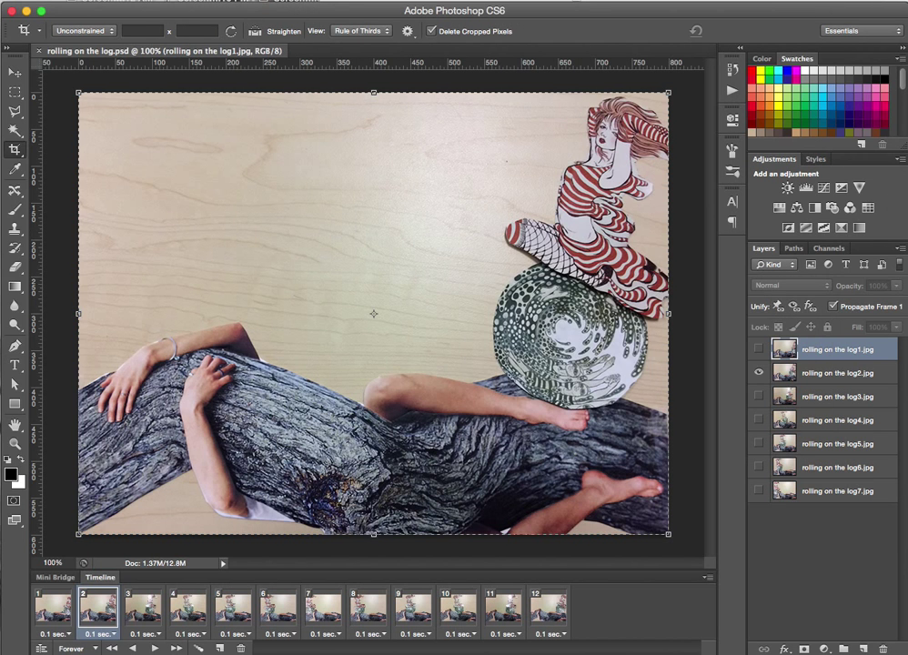
click(64, 0)
Start importing Video Frames to Layers and go to the Animated GIFs folder.
mouse_move(141, 0)
mouse_move(105, 0)
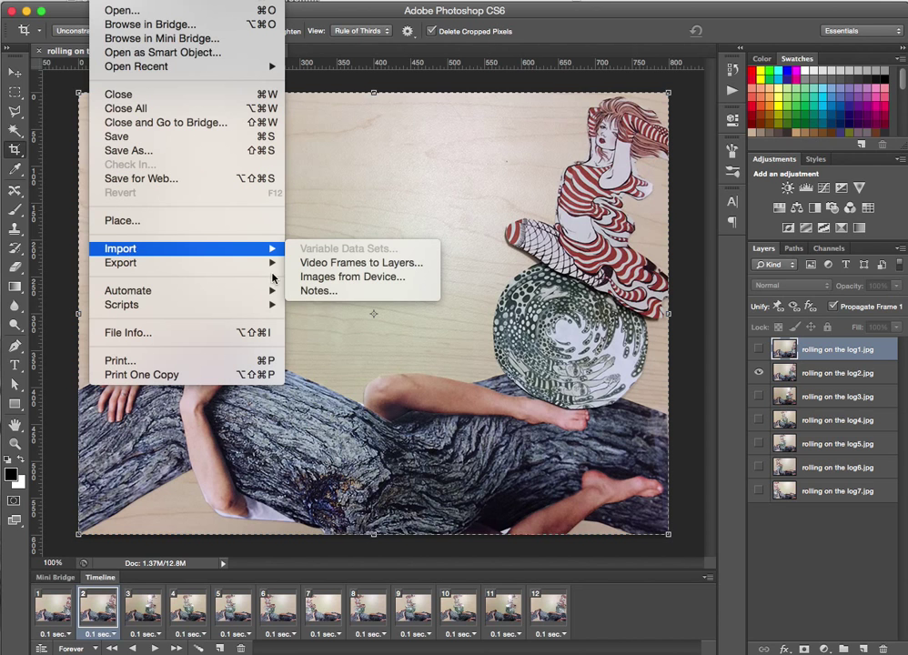
click(350, 261)
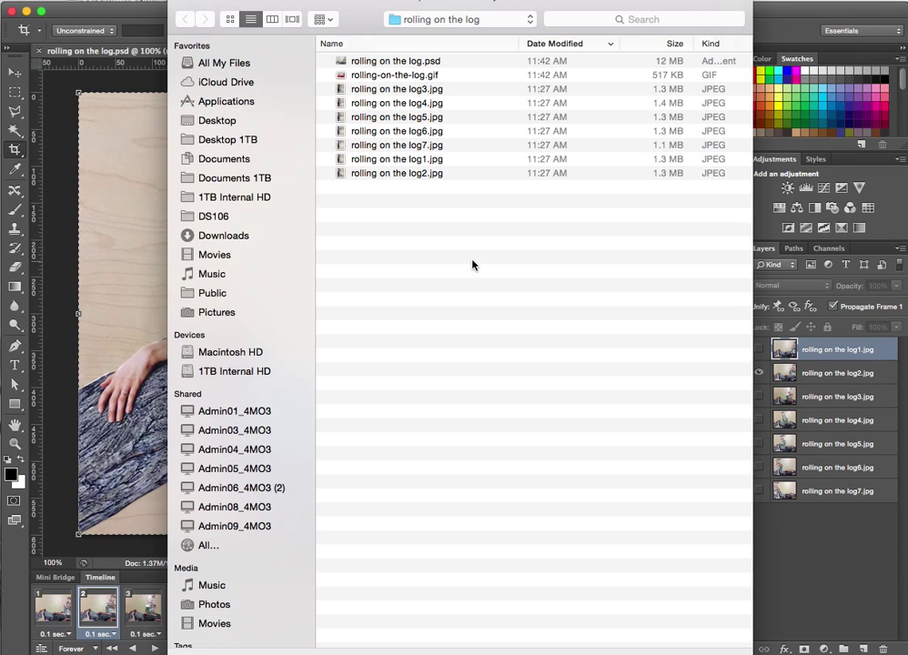
click(424, 20)
click(421, 36)
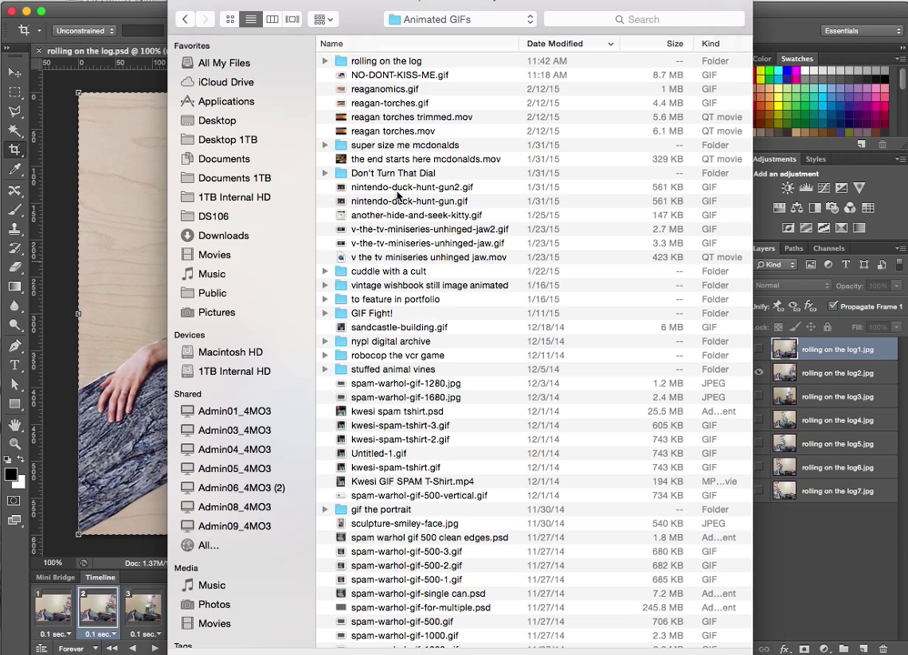
Open the Don't Turn That Dial folder and select the winter warlock close-up movie.
double_click(366, 174)
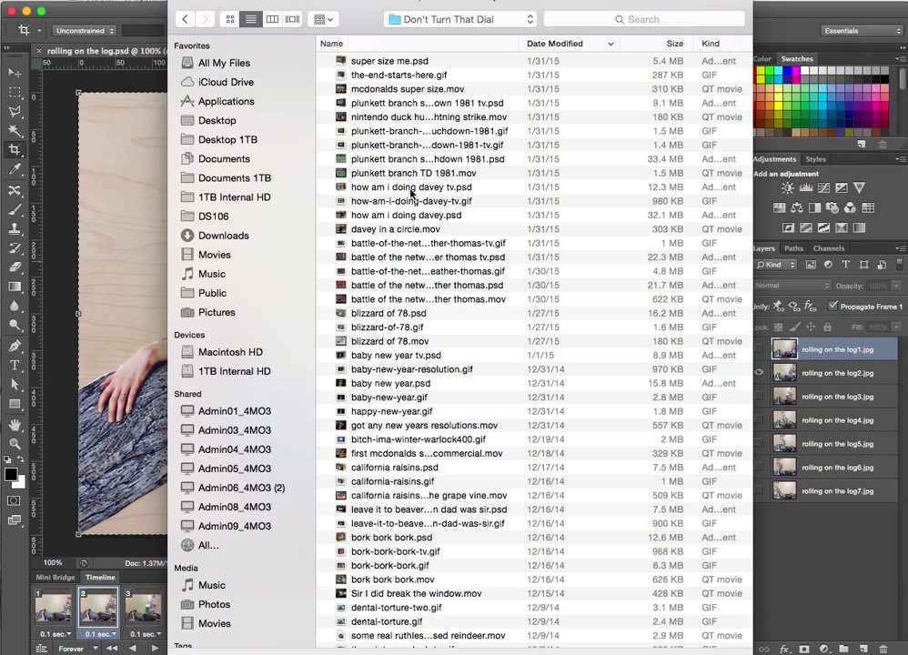
click(421, 302)
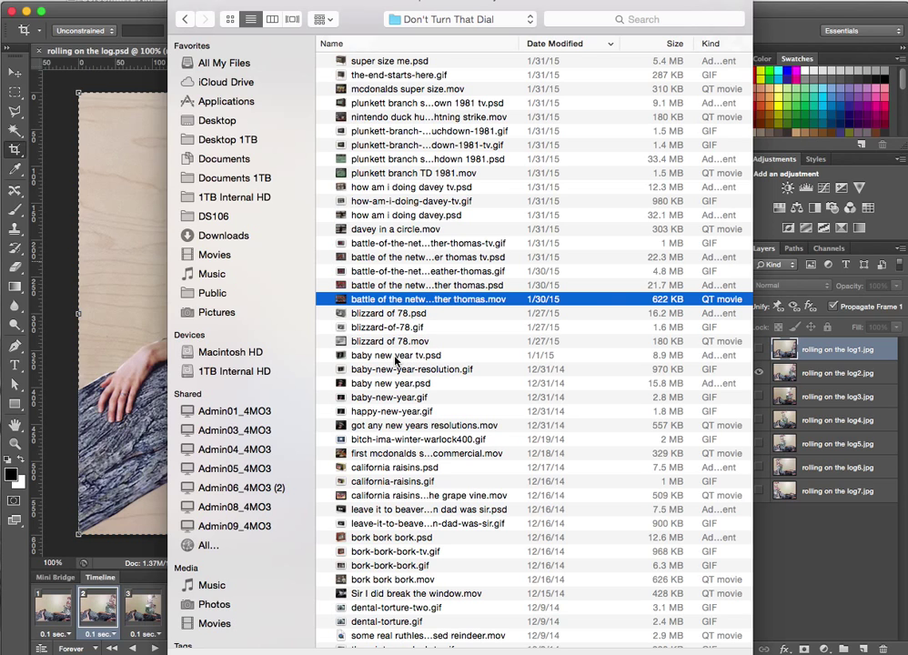
click(395, 427)
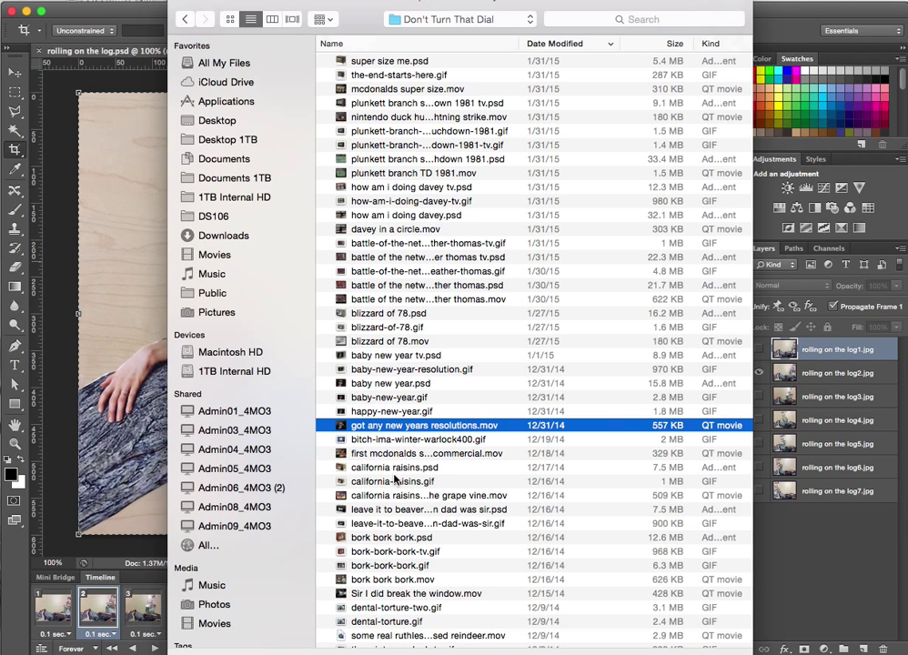
click(395, 497)
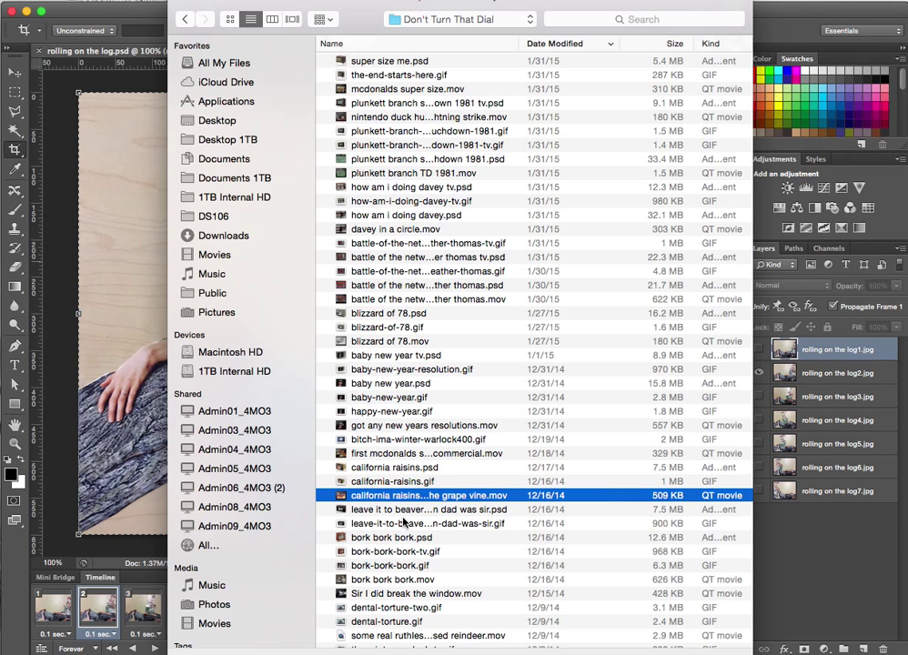
scroll(405, 542, down, 2)
scroll(403, 543, down, 2)
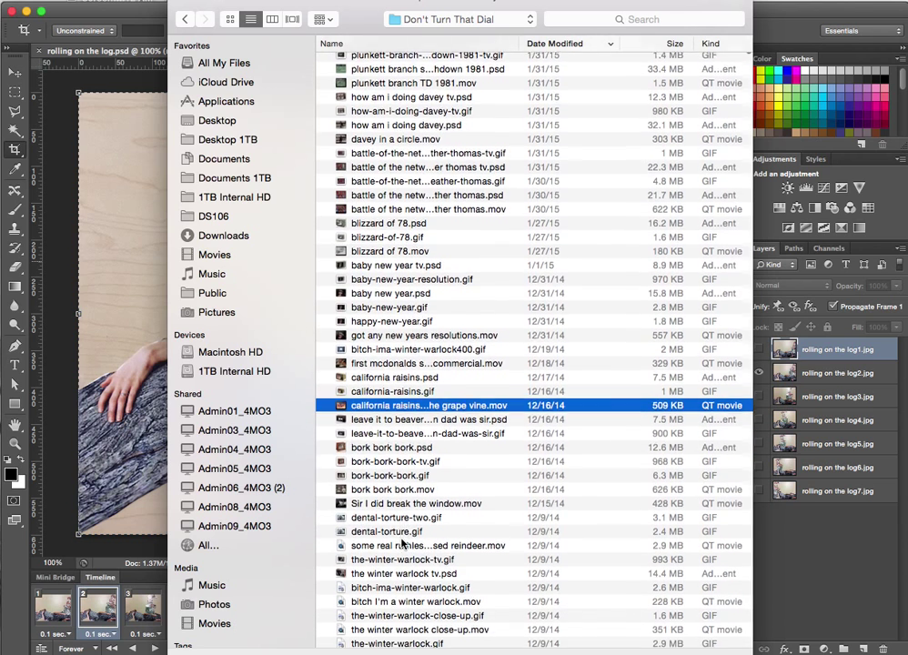
scroll(403, 548, down, 2)
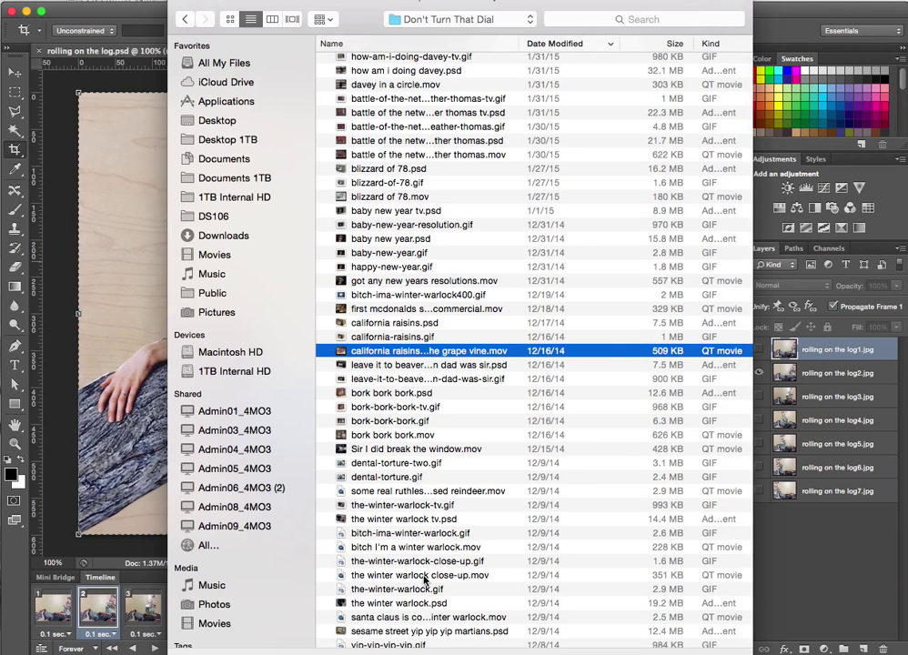
click(424, 576)
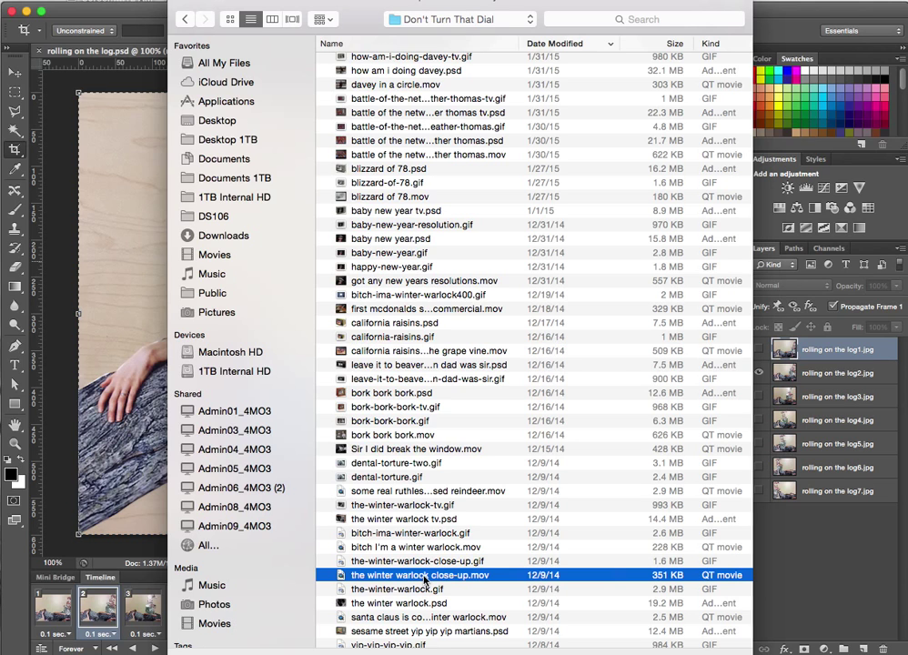
click(428, 547)
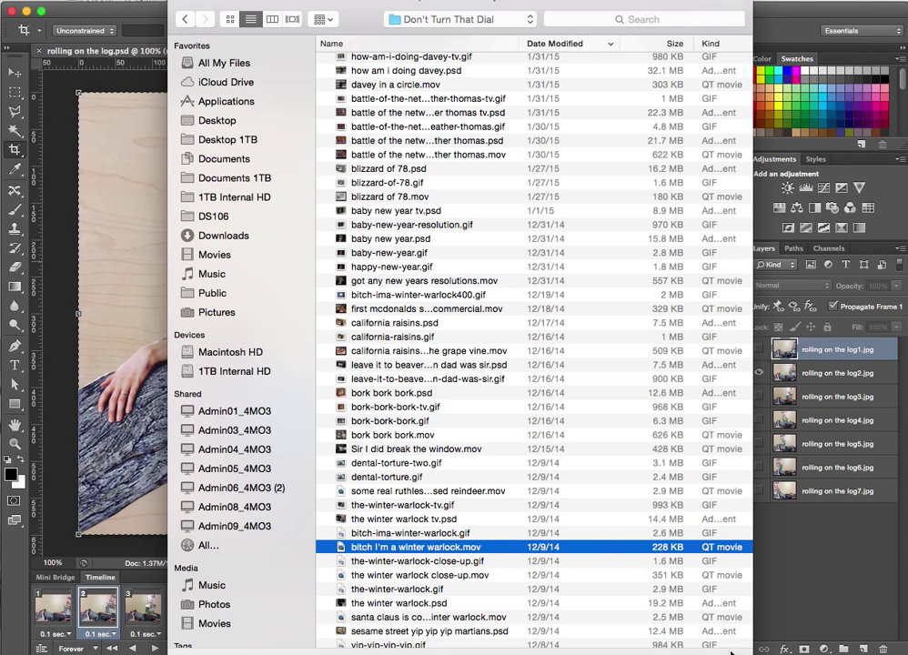
Import the winter warlock clip as a frame animation, limited to every 2 frames.
key(Return)
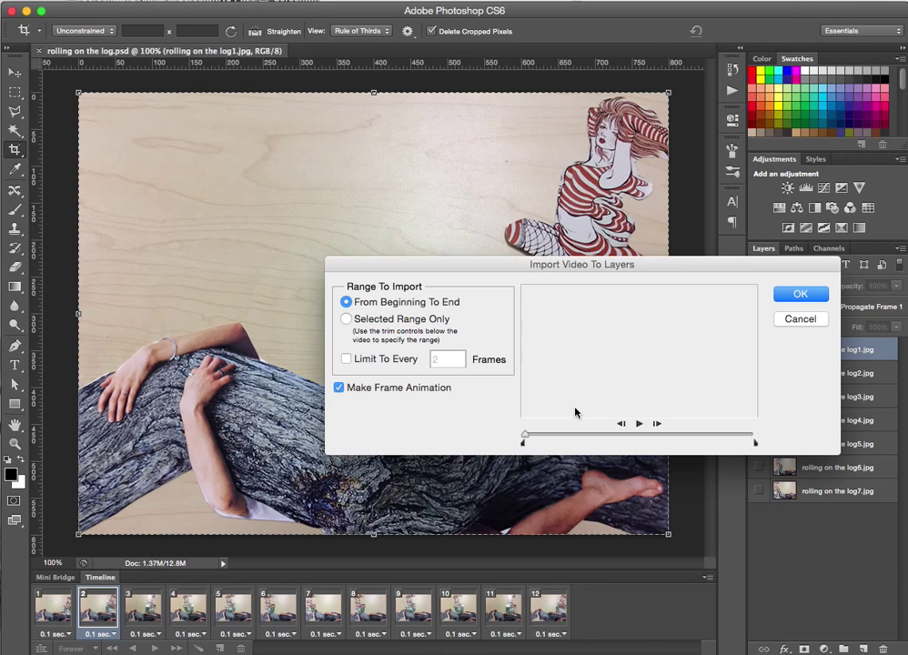
drag(470, 265, 274, 158)
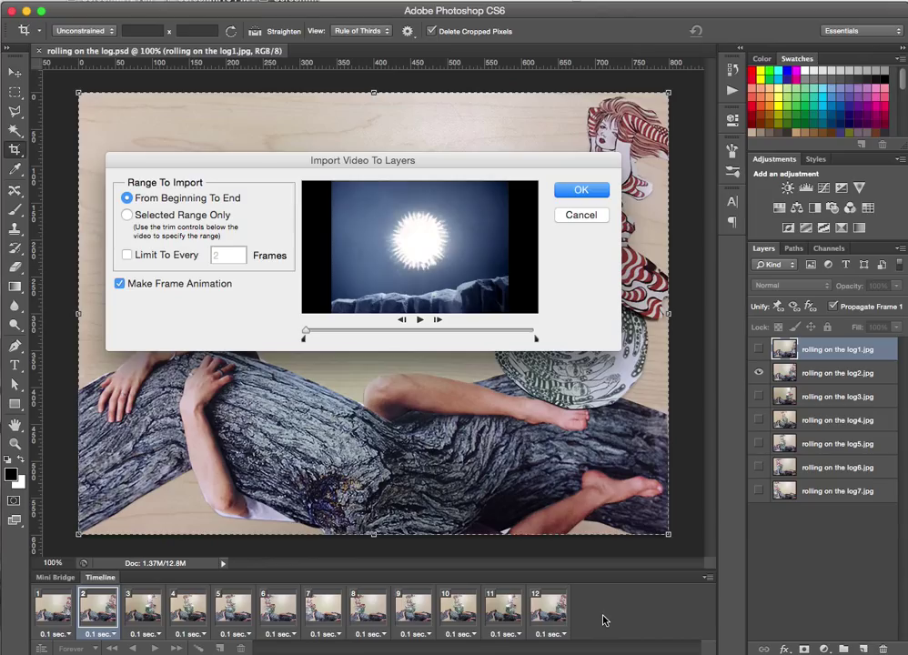
click(125, 256)
click(567, 194)
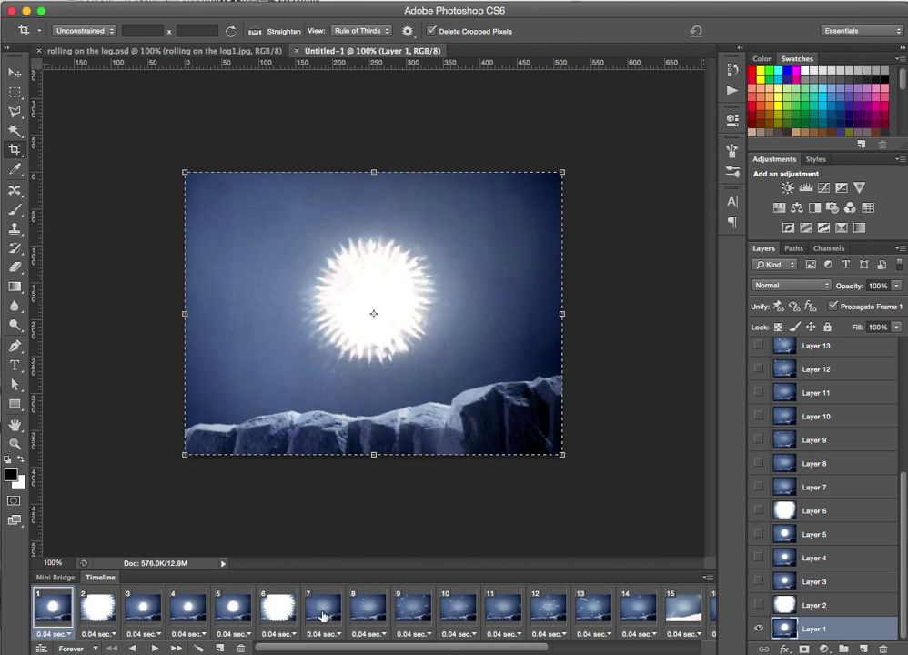
Play the 23-frame winter warlock animation through once to check it, then stop playback.
scroll(491, 602, right, 5)
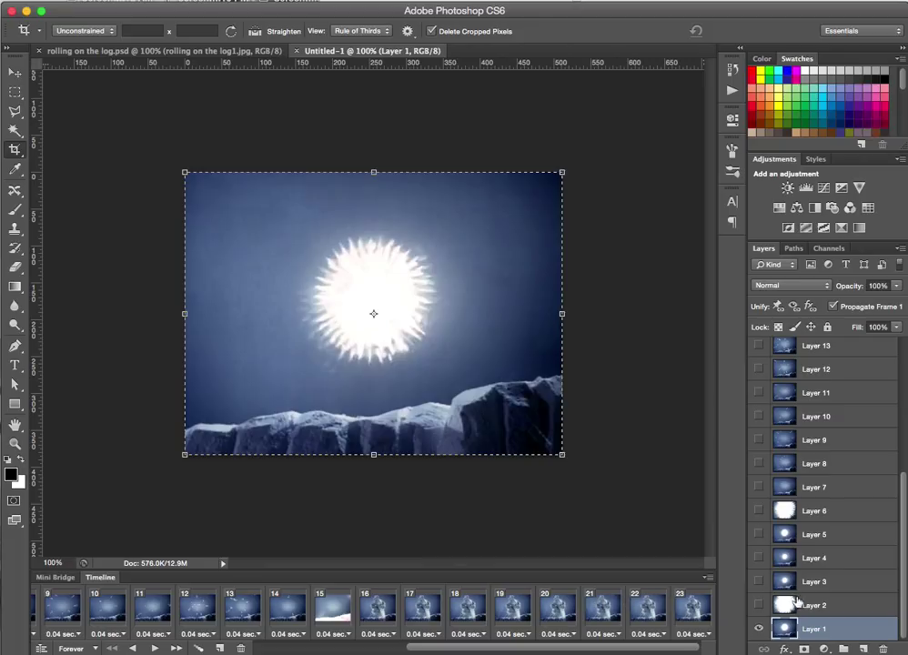
scroll(822, 582, up, 3)
scroll(822, 583, up, 2)
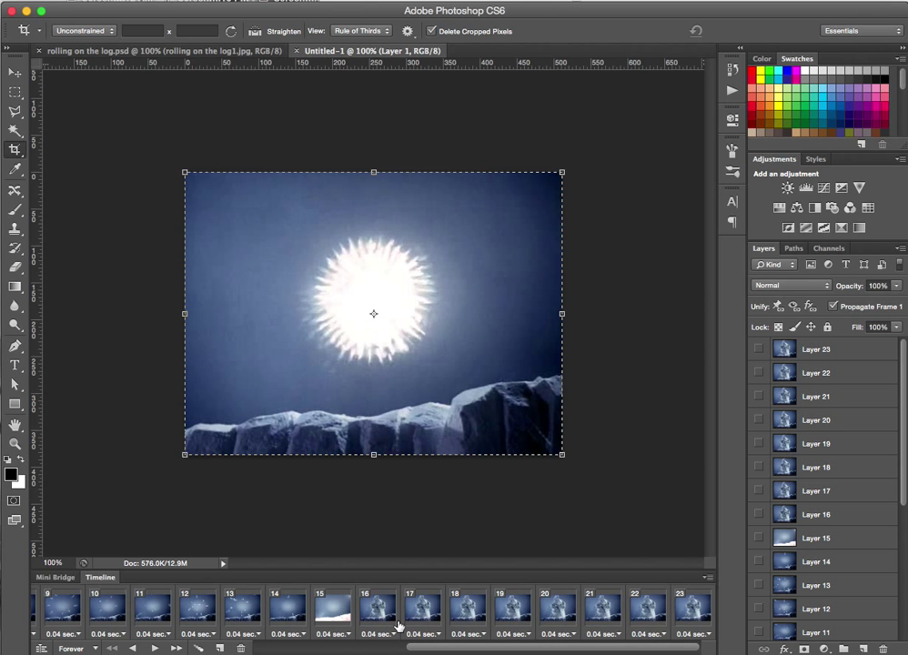
key(space)
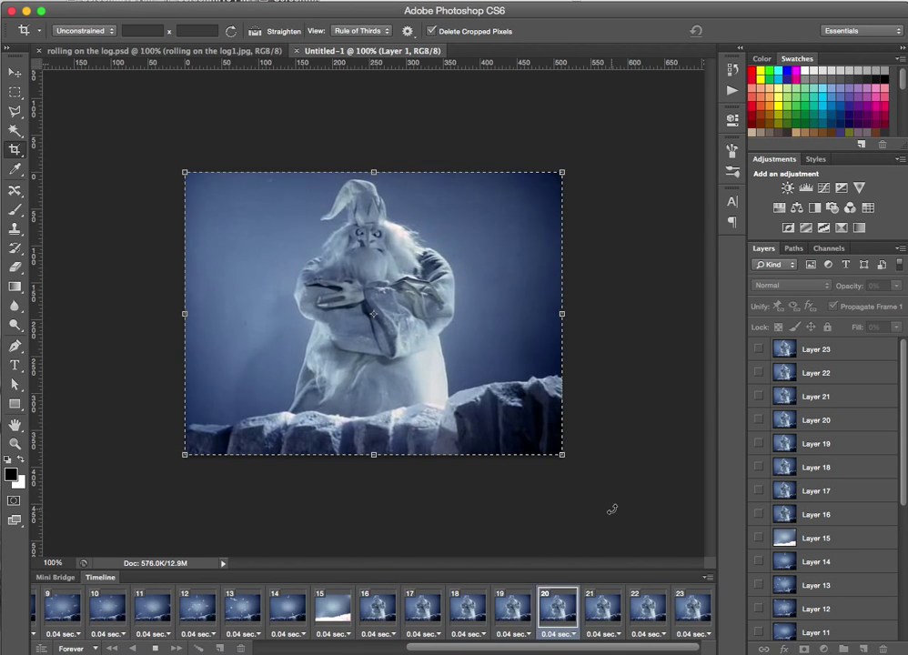
key(space)
scroll(542, 610, right, 5)
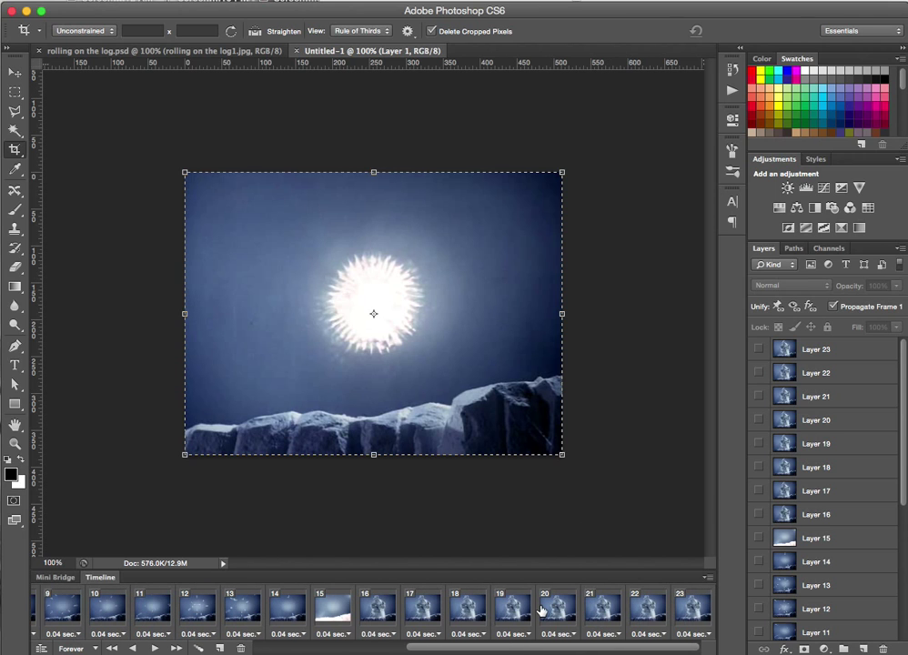
click(107, 0)
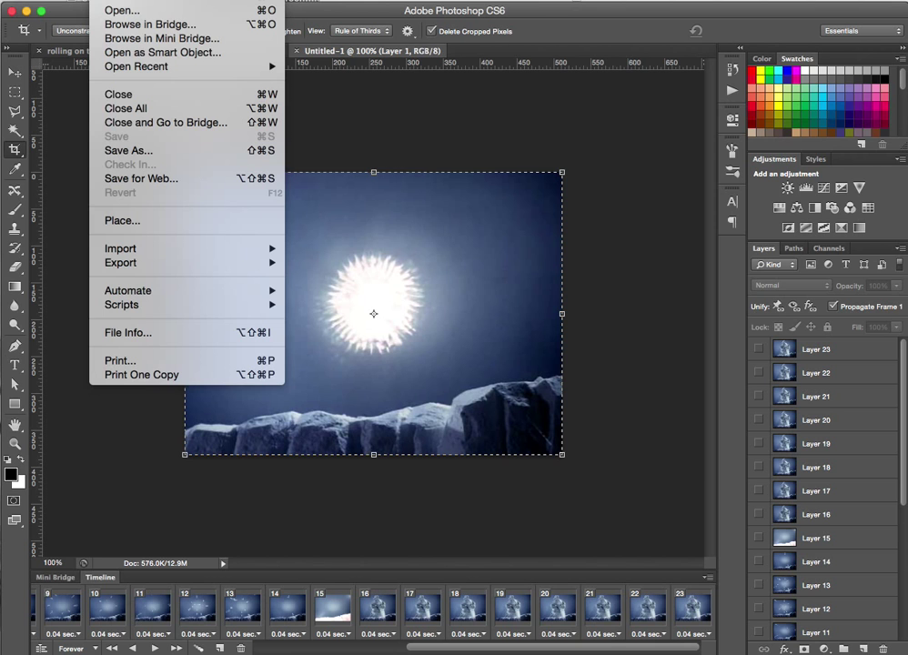
In Save for Web, set the GIF palette to 128 colours and proceed to Save Optimized As.
click(161, 179)
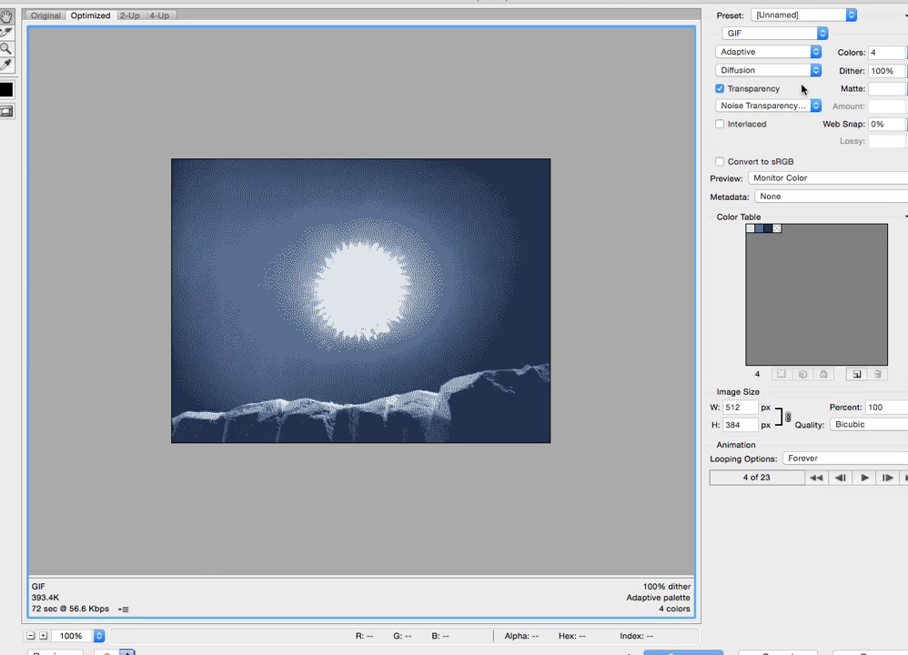
click(906, 52)
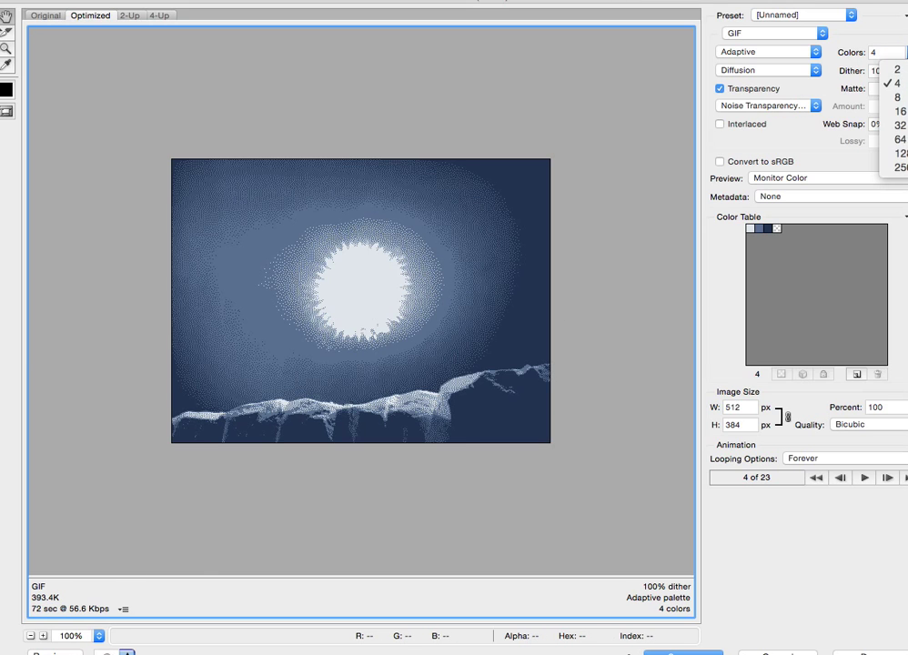
click(899, 152)
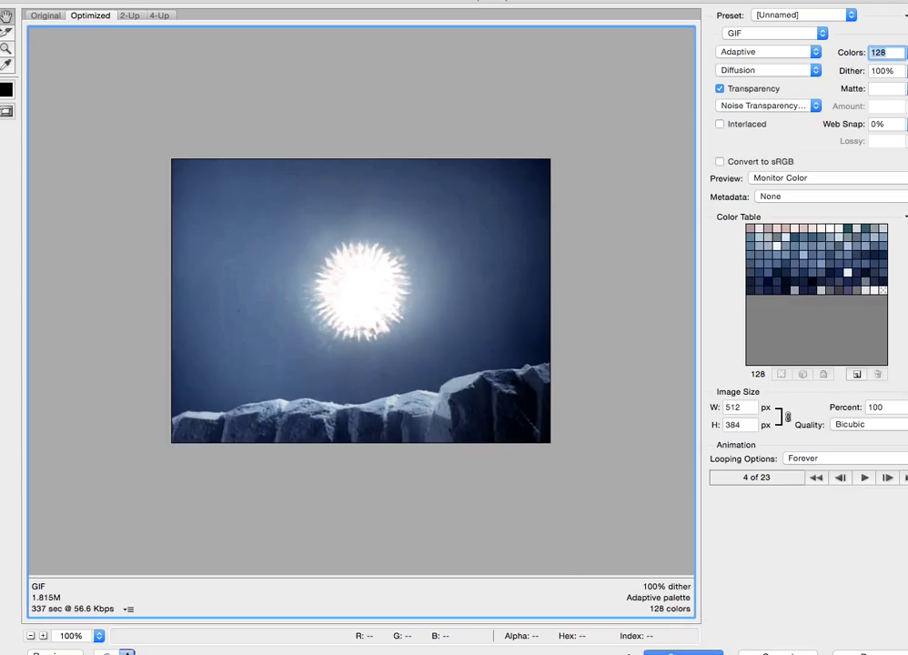
key(Return)
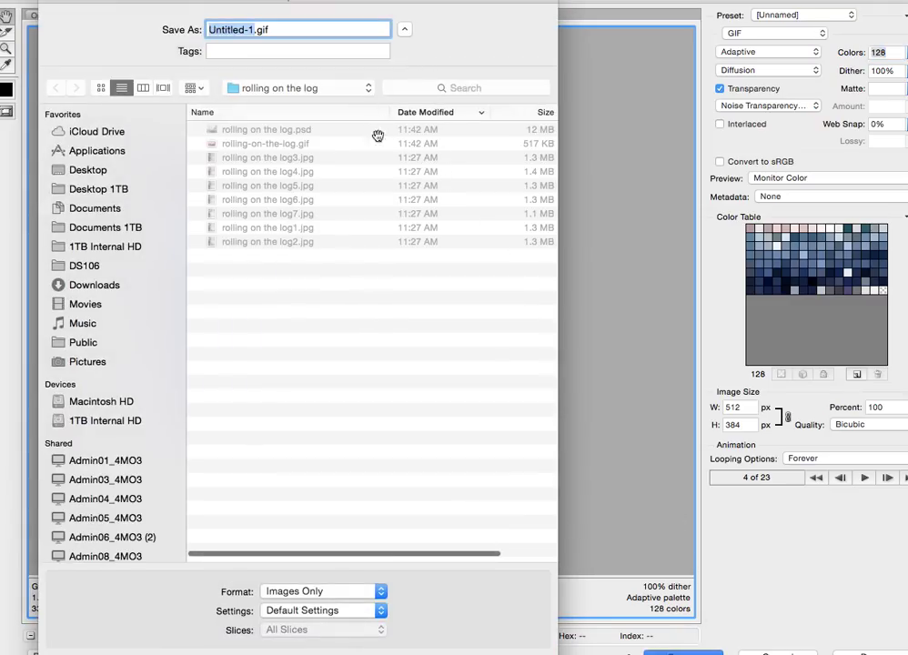
Save the optimized GIF as 'winter warlock.gif' in the Animated GIFs folder.
click(337, 91)
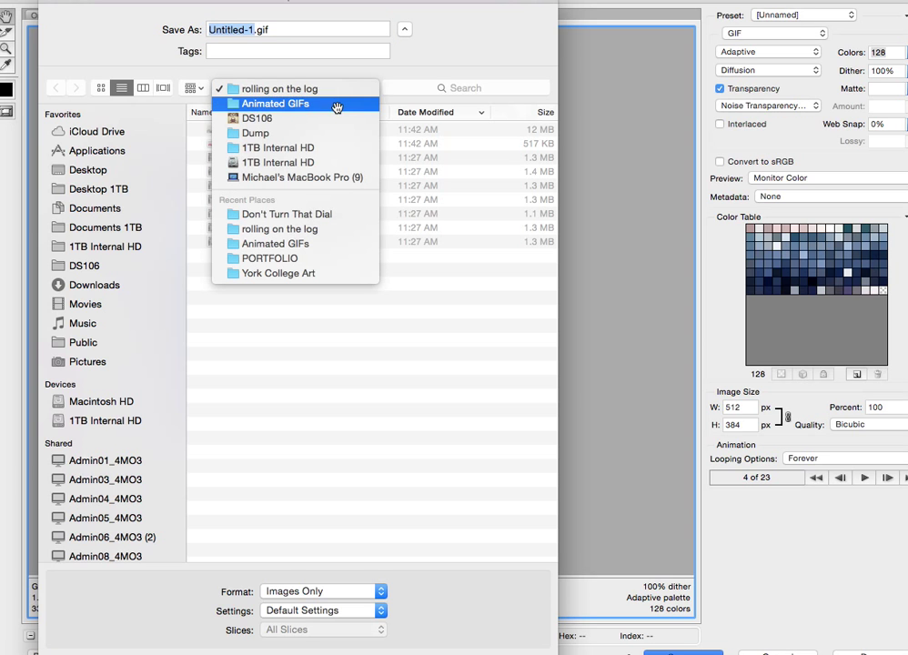
click(337, 52)
text(winter w)
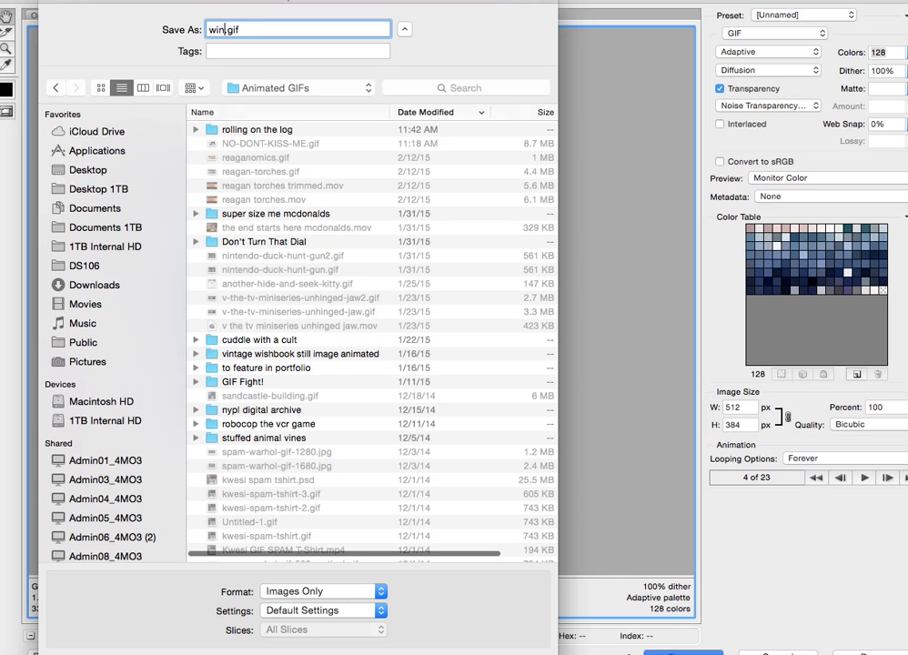
text(arlock)
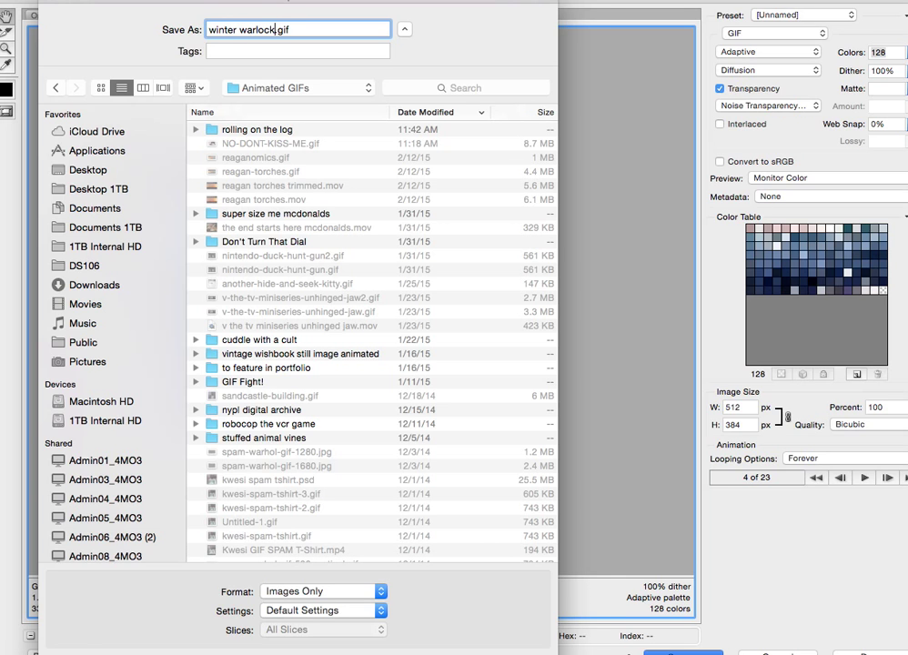
key(Return)
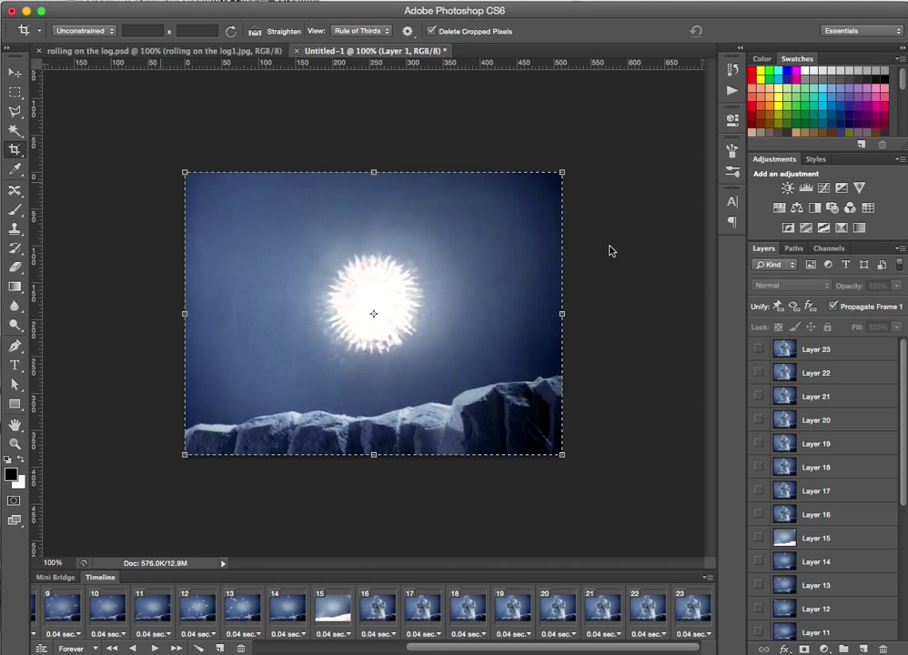
key(super+Tab)
key(super+Tab)
key(super+Tab)
key(super+Tab)
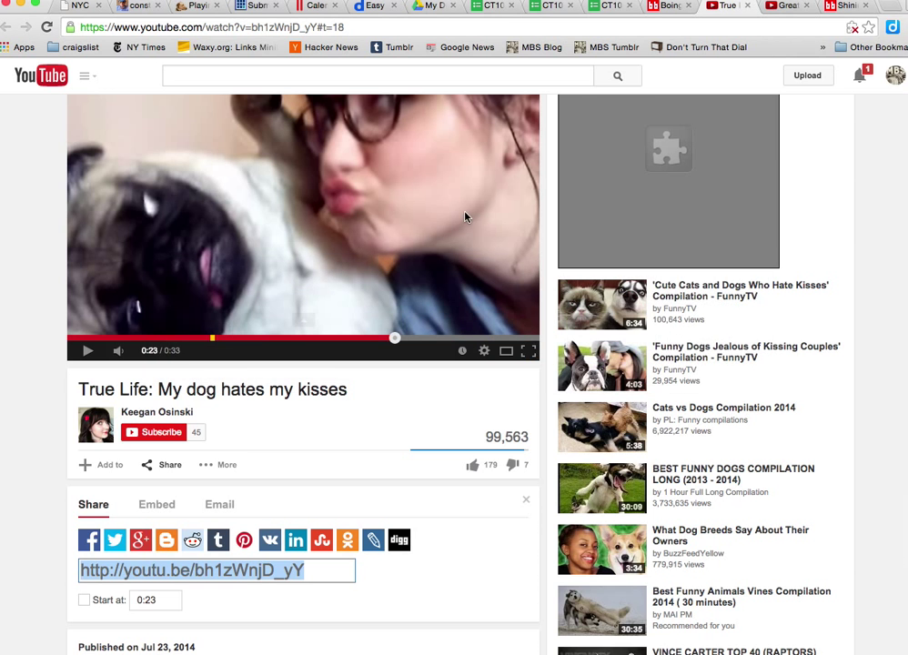
Open winter-warlock.gif from Animated GIFs in Chrome to watch it play, then return to Photoshop.
key(super+o)
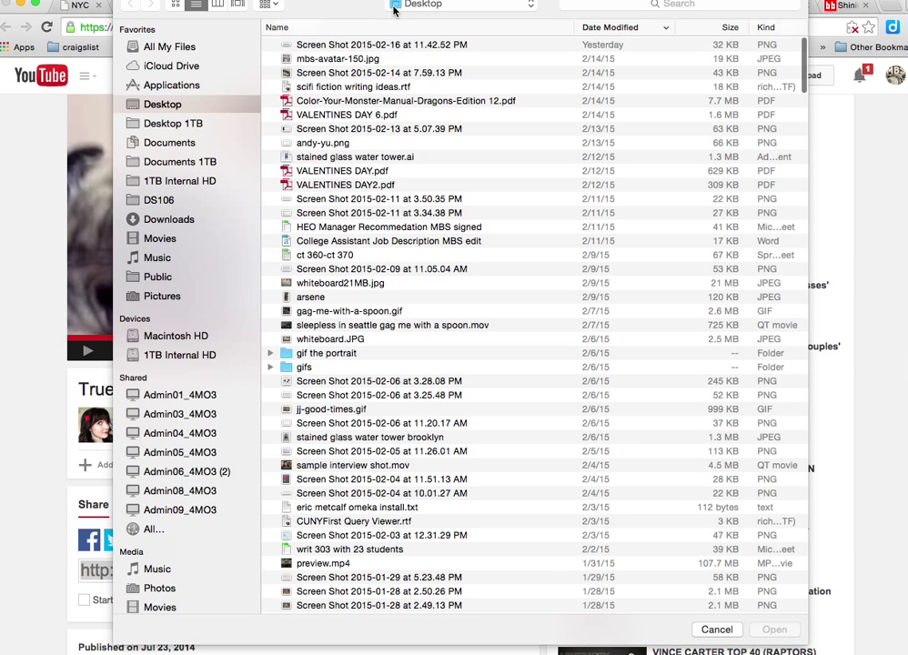
click(436, 7)
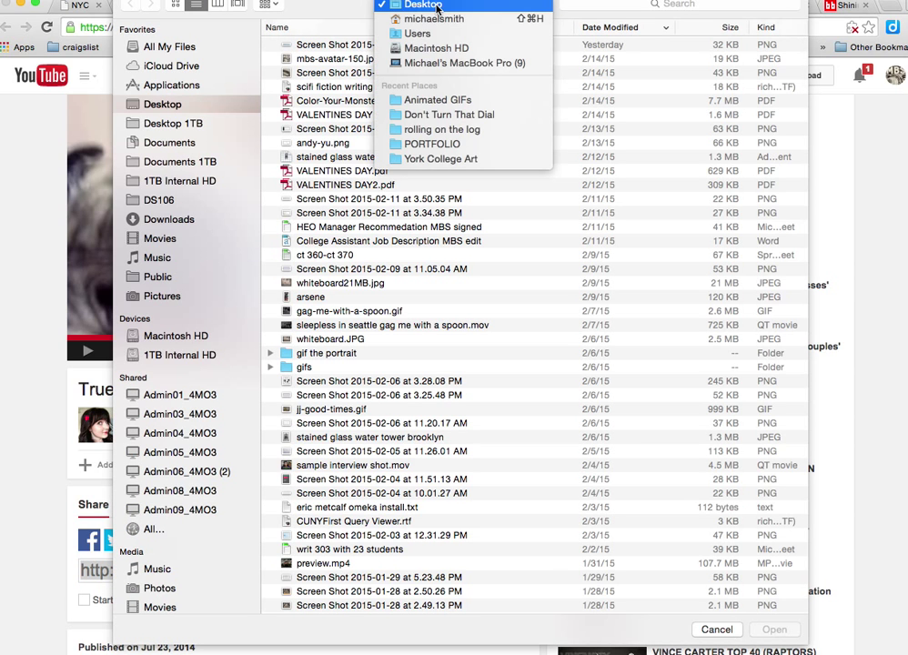
click(437, 100)
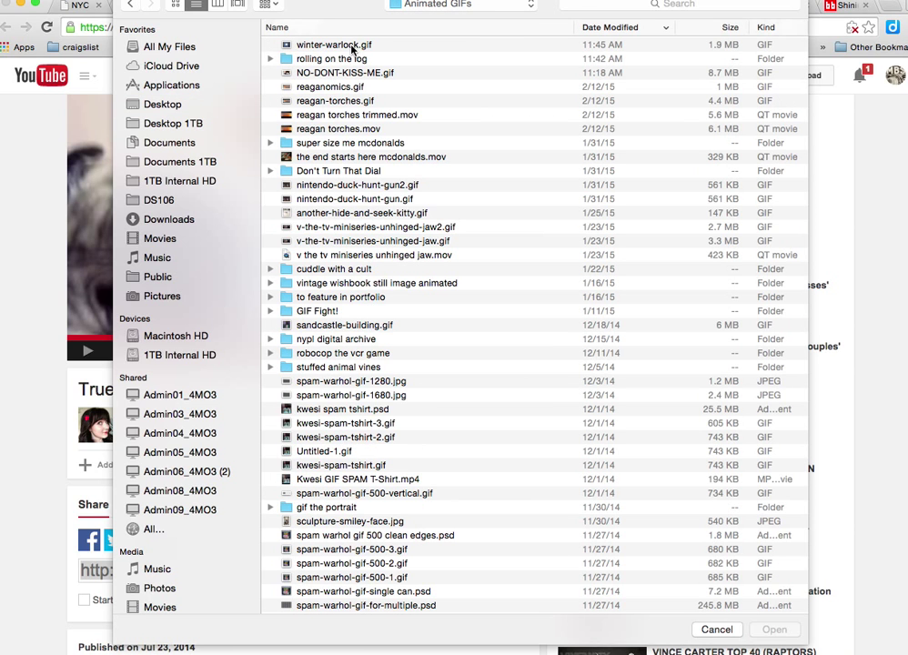
click(353, 45)
double_click(352, 46)
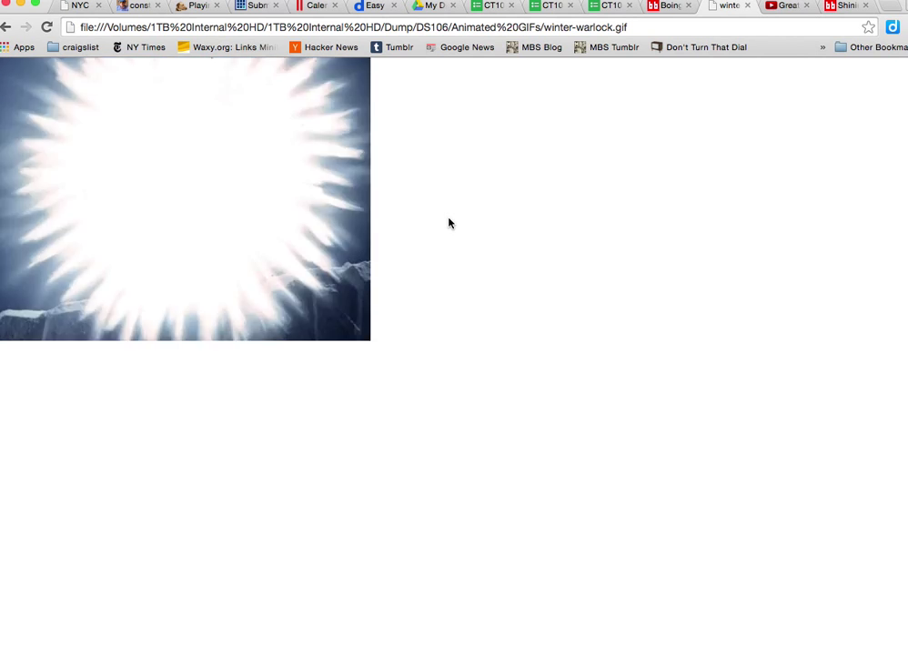
key(super+Tab)
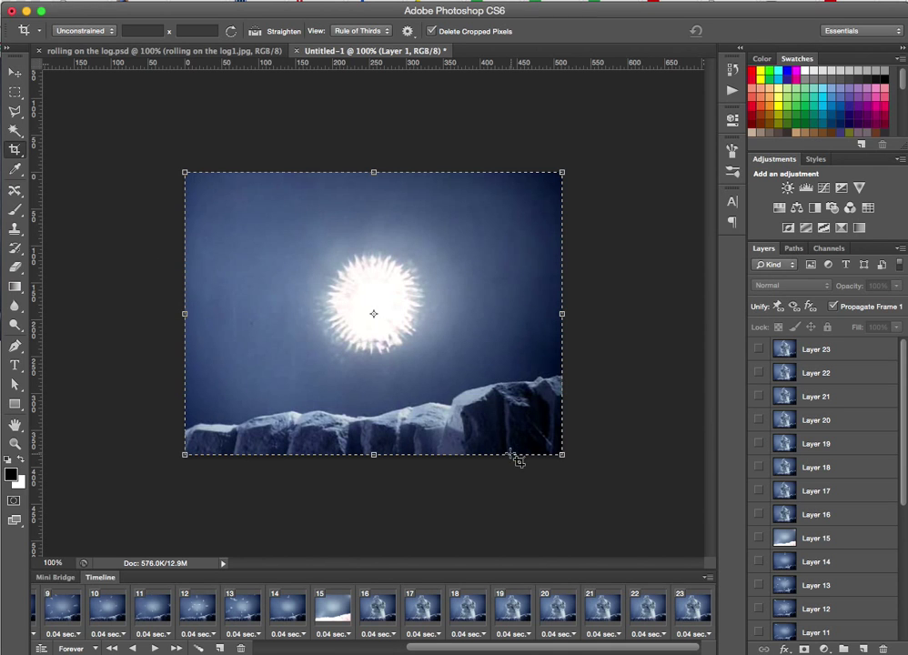
Step through timeline frames 16 to 23 to review the closing warlock frames.
click(647, 609)
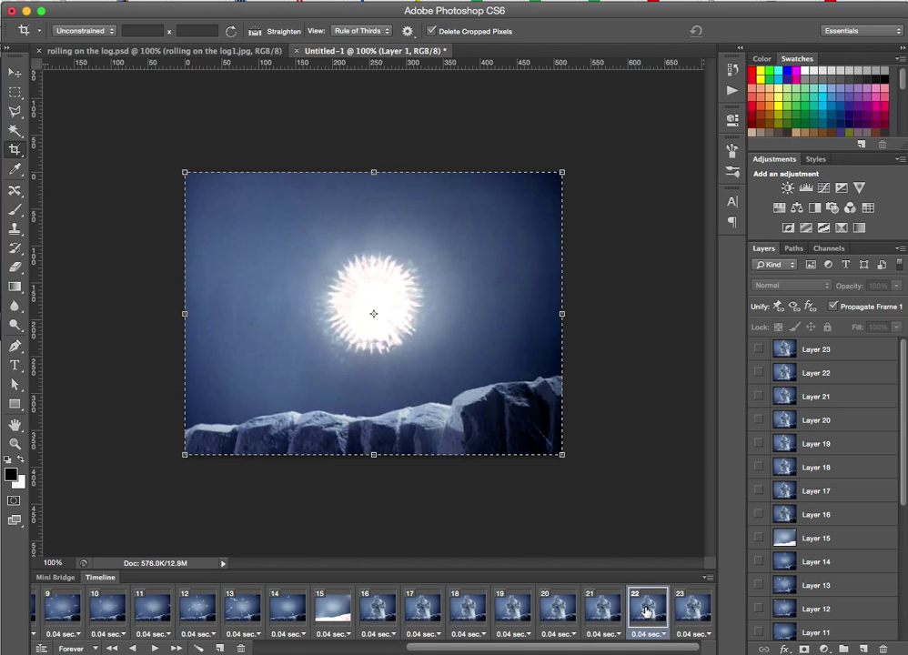
click(696, 612)
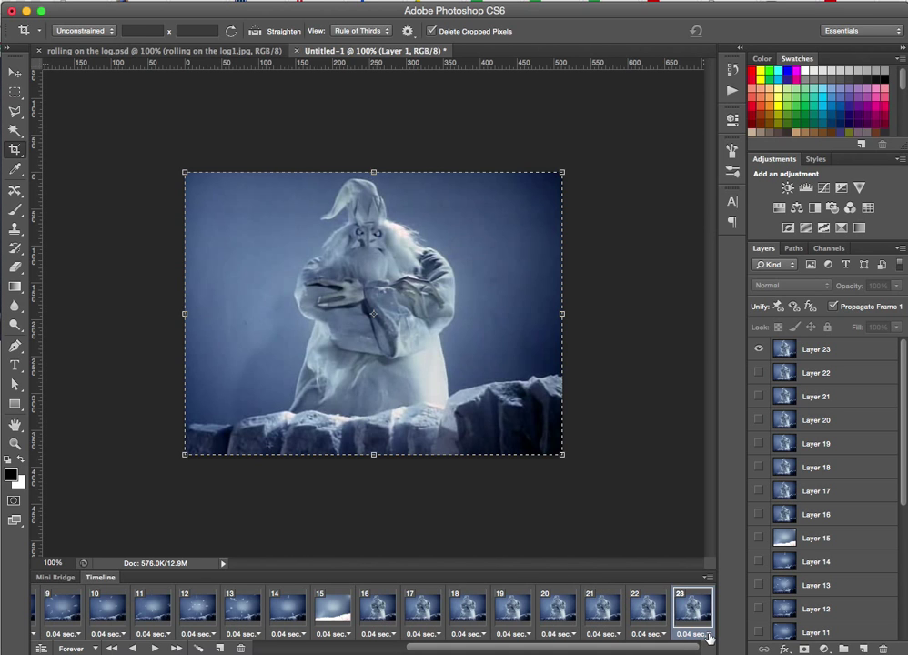
click(373, 612)
click(432, 609)
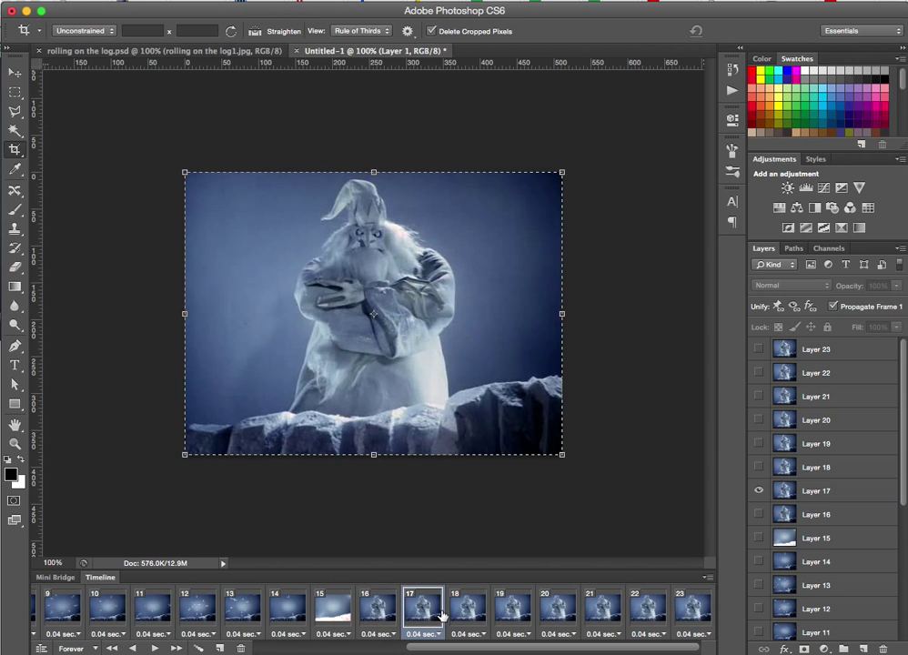
click(476, 615)
click(513, 614)
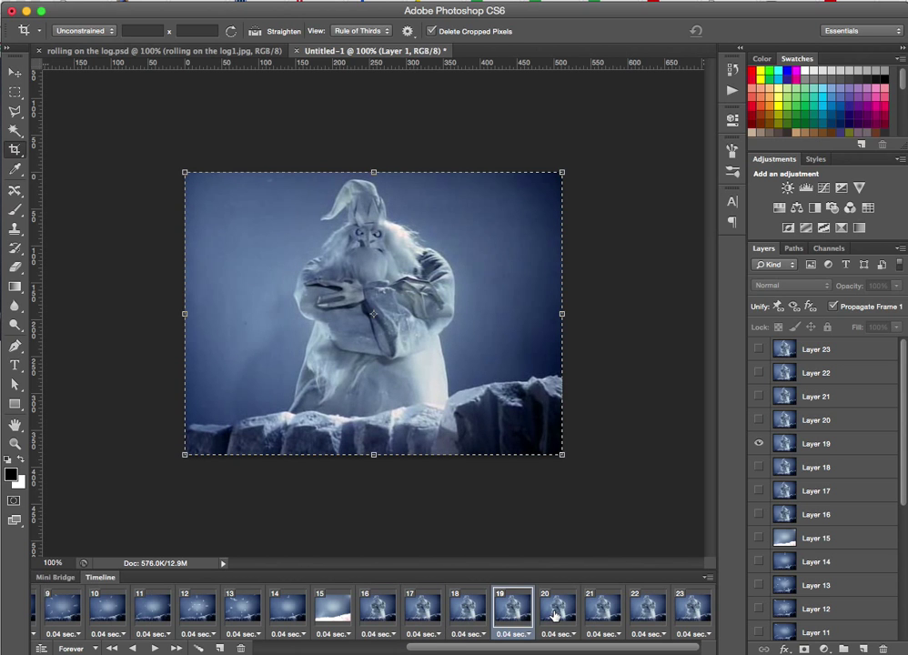
click(558, 616)
click(602, 617)
click(648, 612)
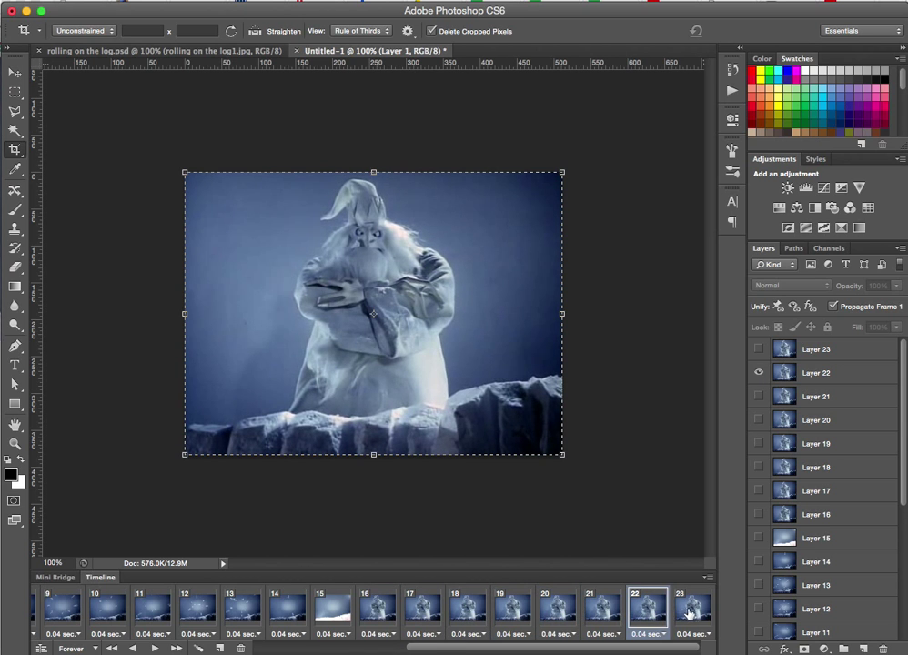
click(694, 612)
Compare frames 18 and 19, then select frames 19 through 23 as the cut range.
click(374, 612)
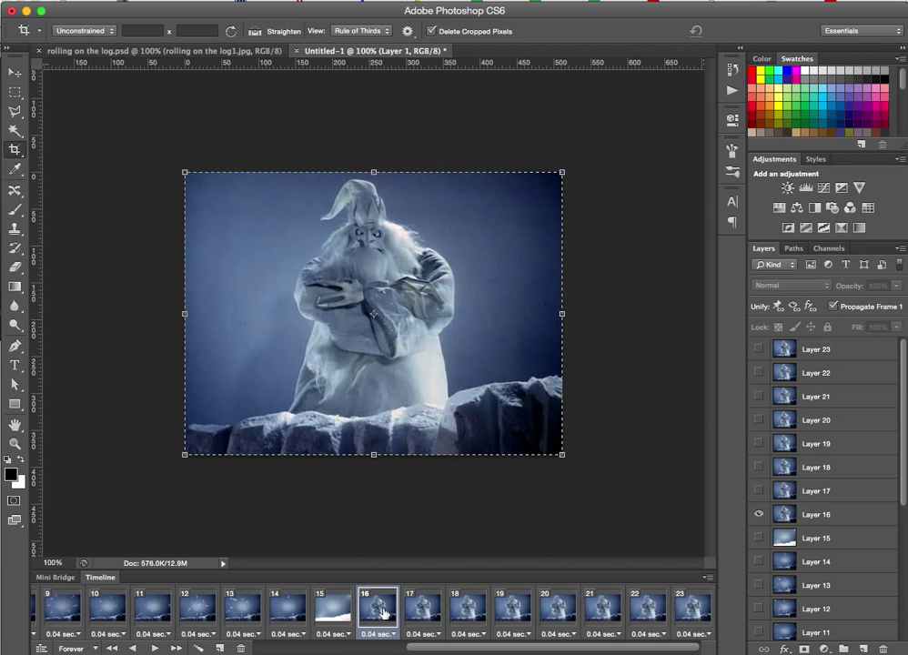
click(423, 614)
click(465, 614)
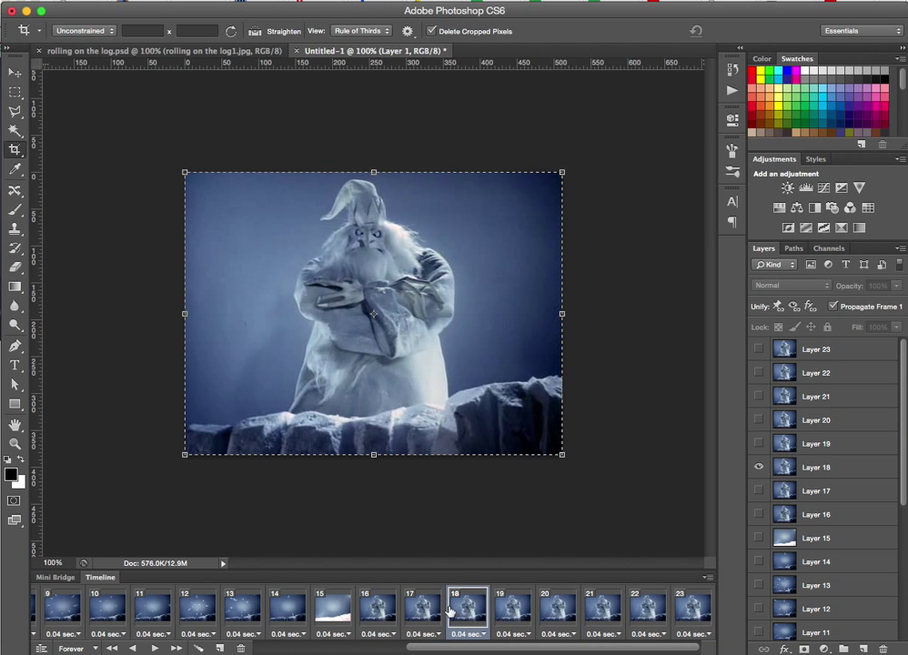
click(498, 613)
click(465, 610)
click(498, 611)
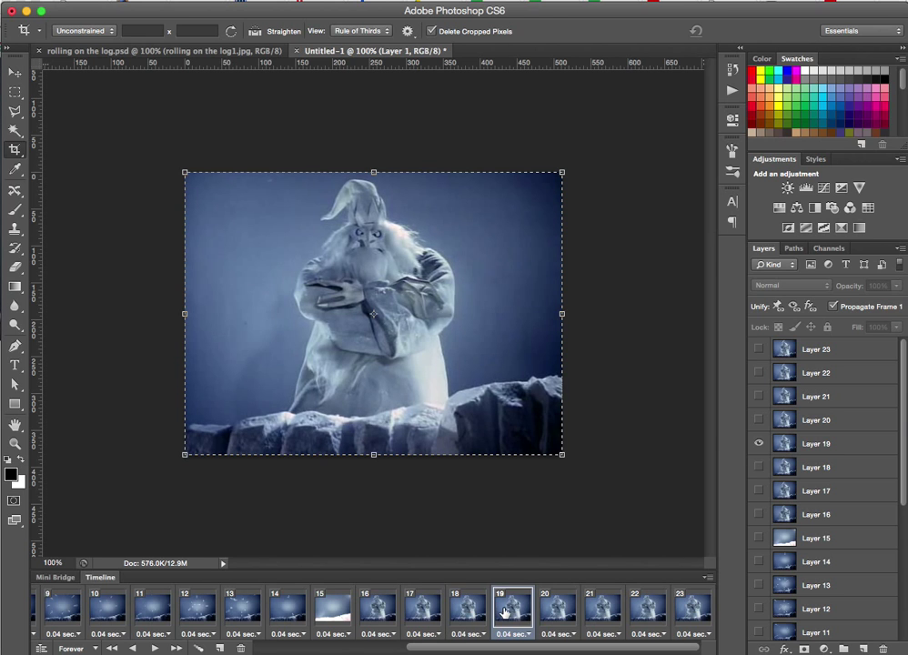
click(466, 610)
click(525, 612)
click(555, 608)
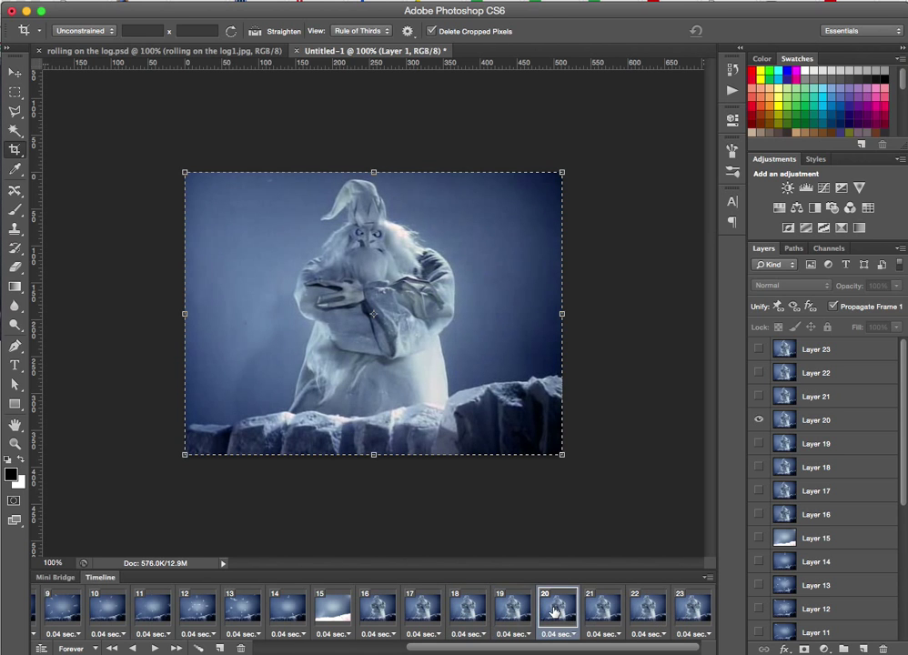
click(485, 608)
click(503, 608)
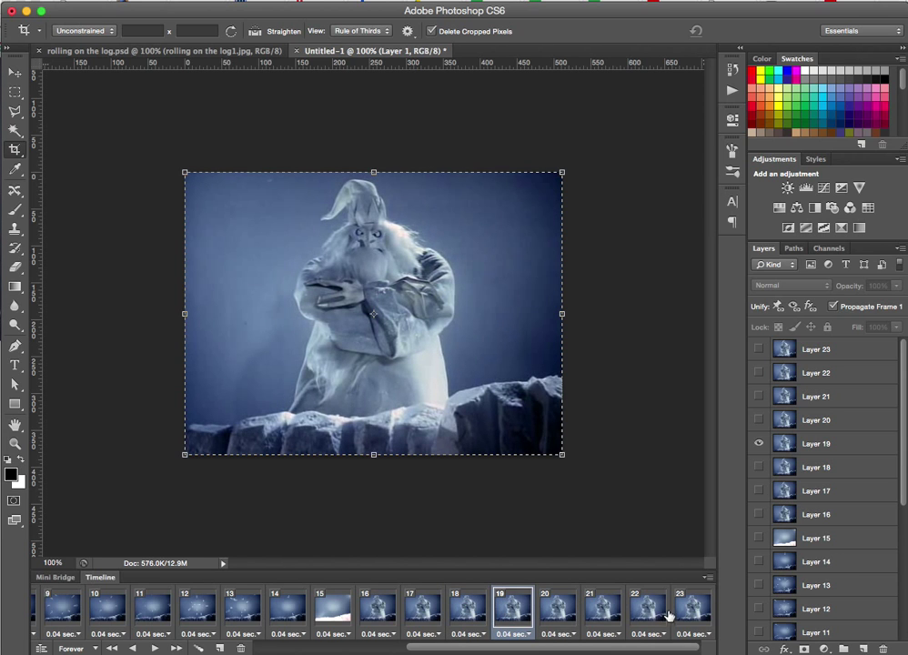
shift+click(682, 617)
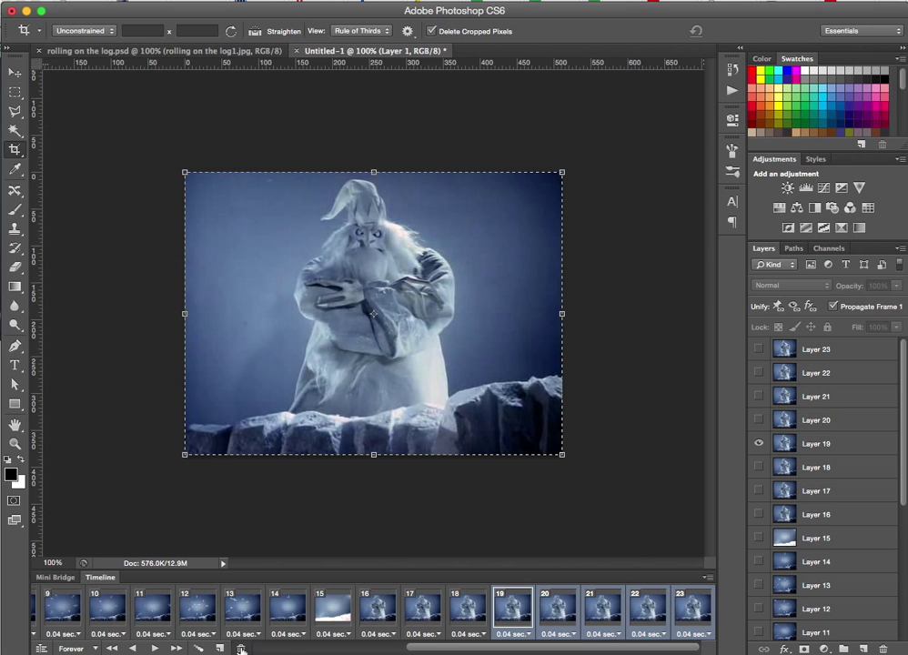
Delete frames 19–23 and give the final frame 18 a 1.0-second delay.
click(241, 648)
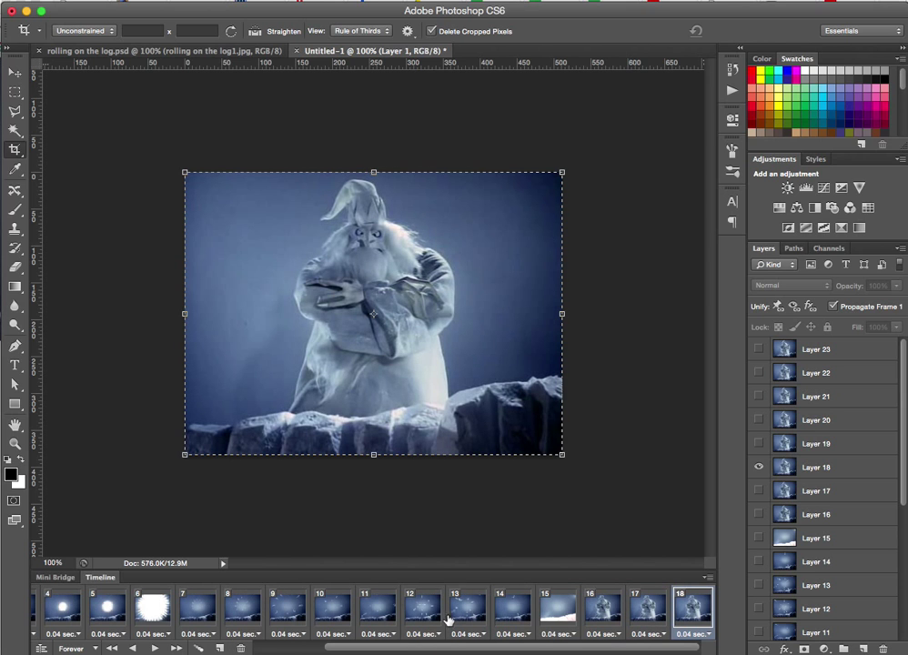
click(706, 635)
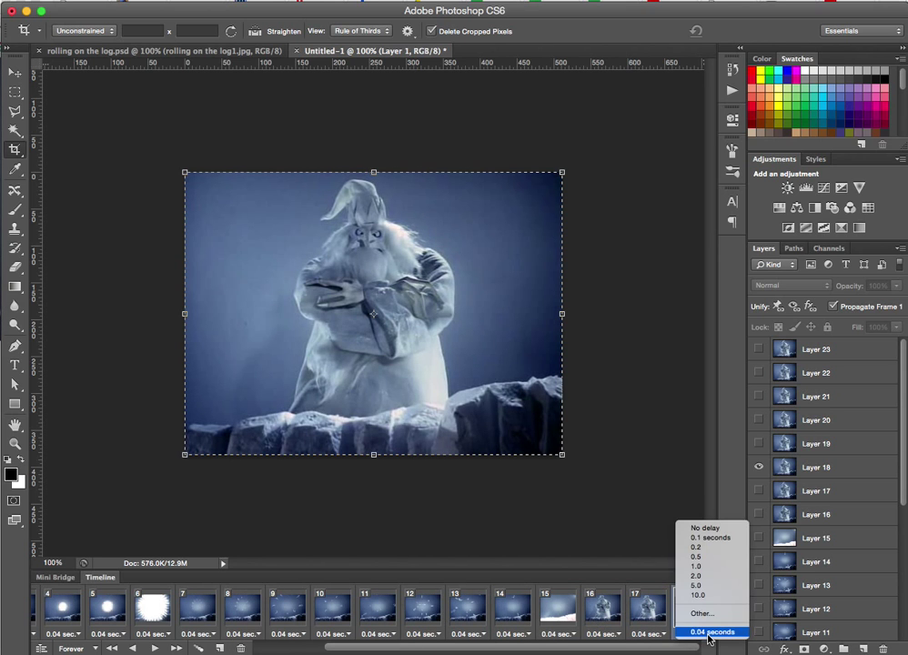
click(713, 566)
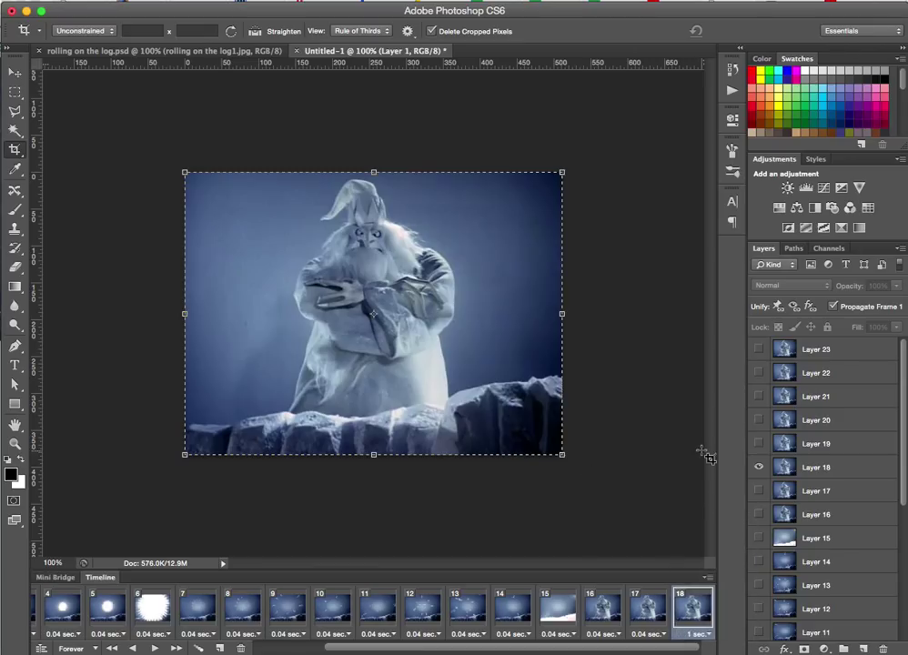
key(super+alt+shift+s)
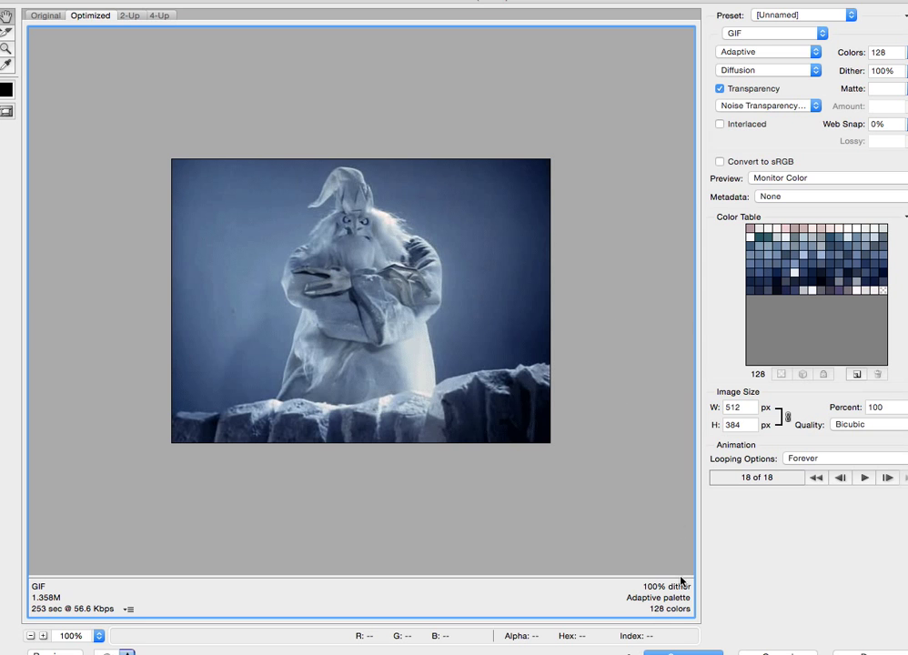
Save the trimmed animation from Save for Web as 'winter warlock with pause' GIF.
click(681, 652)
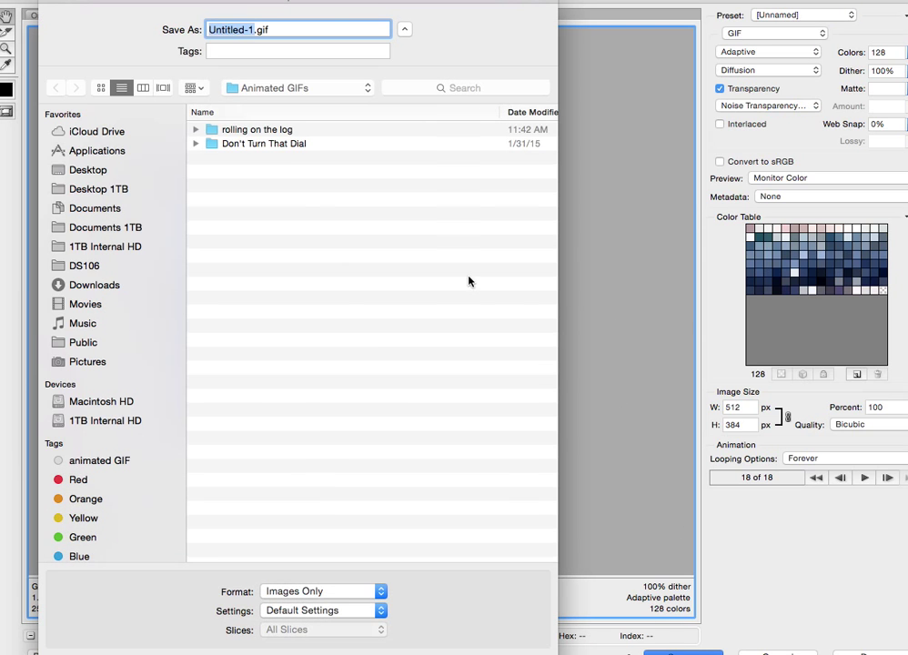
text(w)
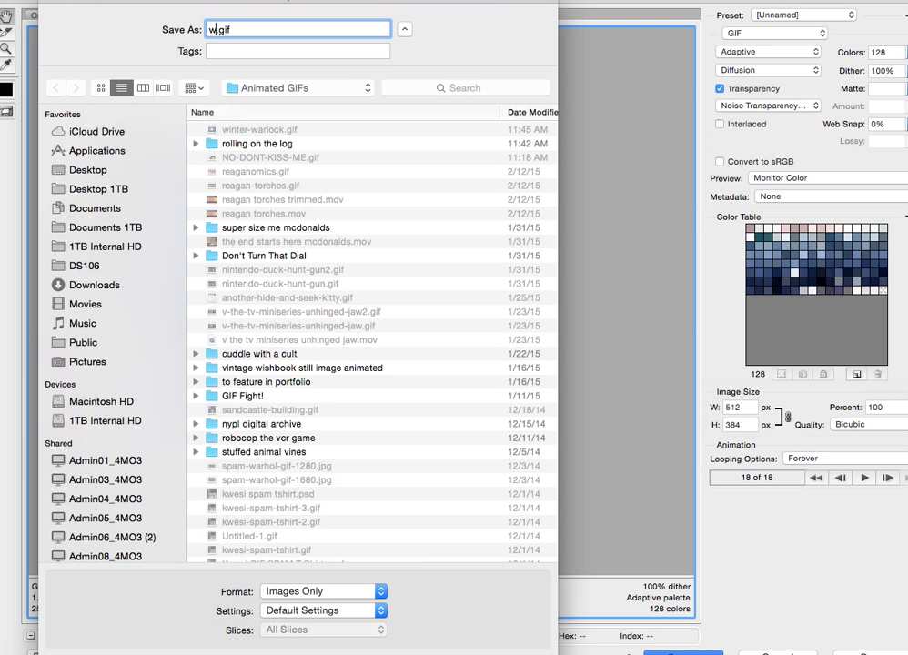
text(inter warlock wiht a)
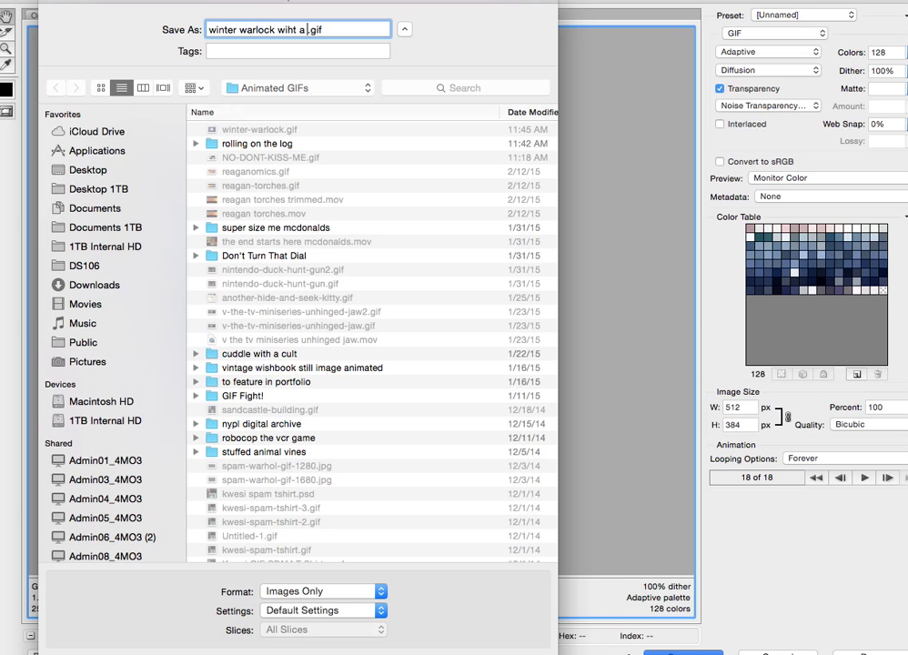
key(BackSpace)
key(BackSpace)
text(th pause)
key(Return)
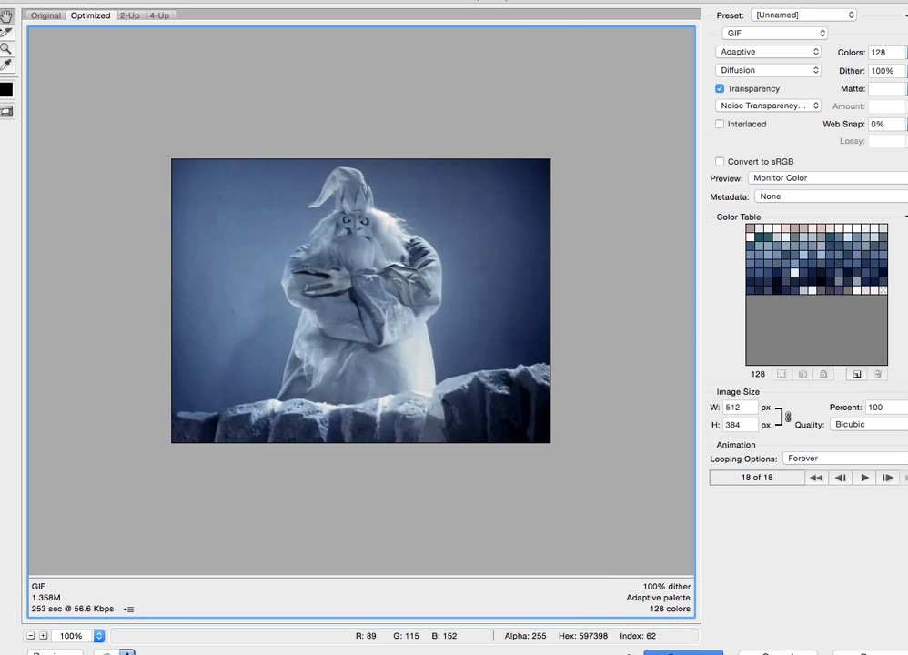
key(super+Tab)
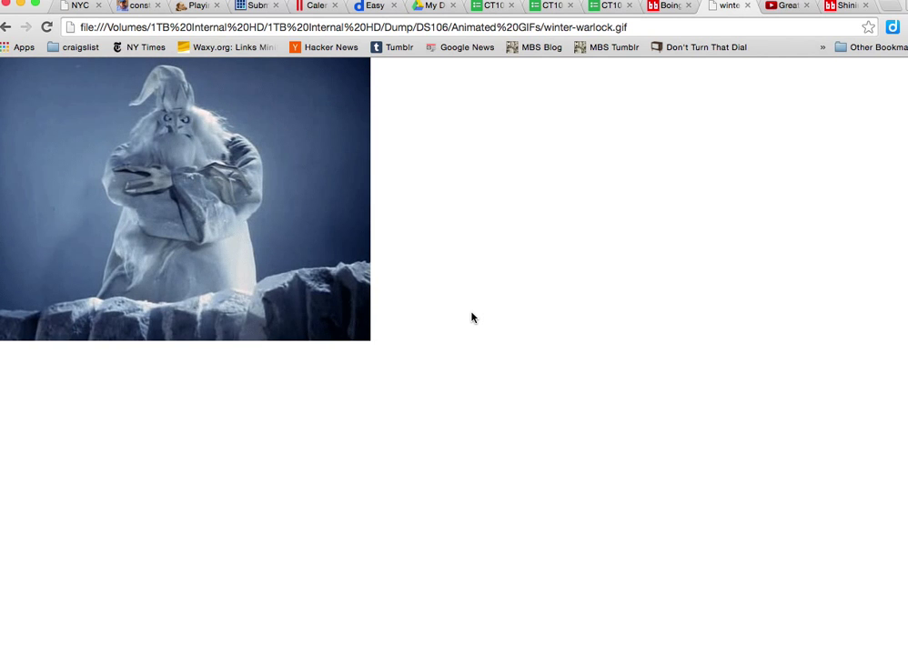
Open winter-warlock-with-pause.gif in Chrome to watch the pausing loop, then return to Photoshop.
key(super+o)
key(Down)
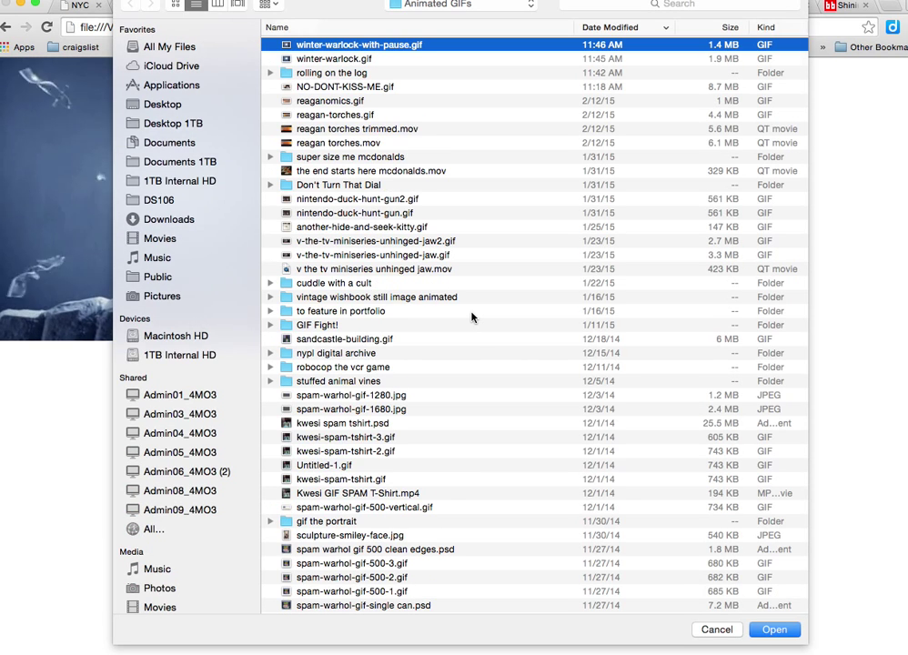
key(Return)
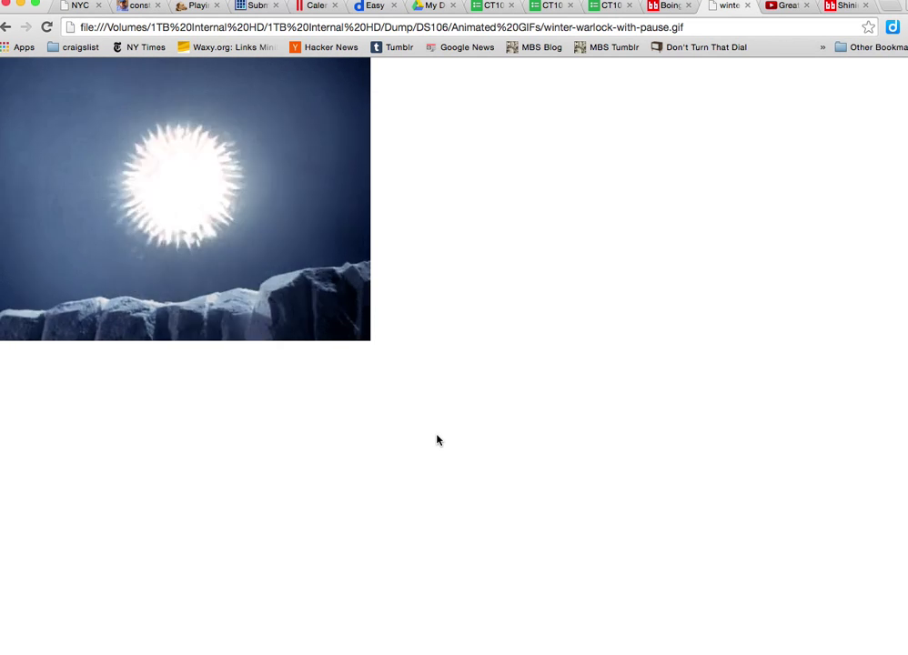
key(super+Tab)
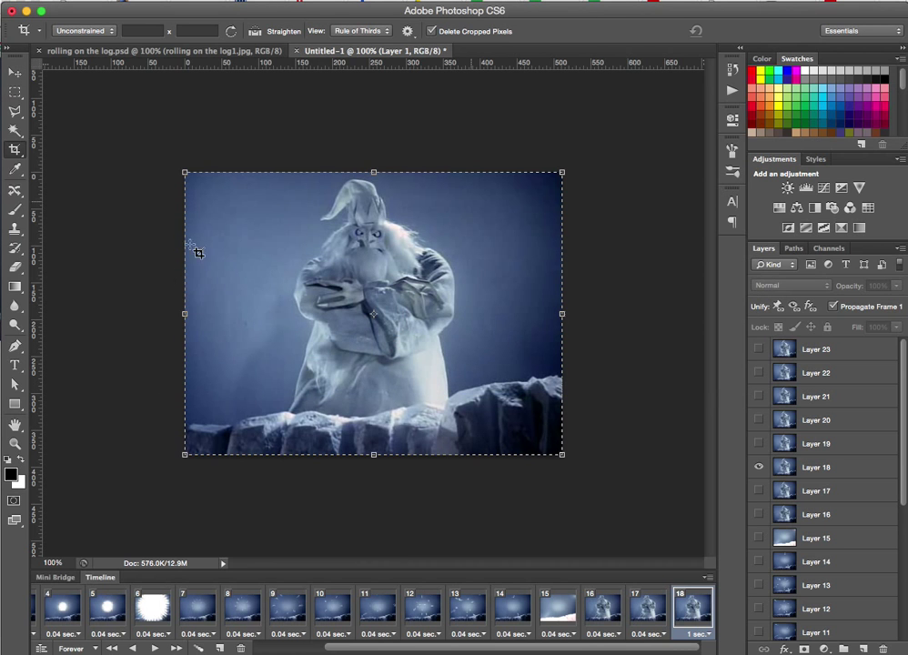